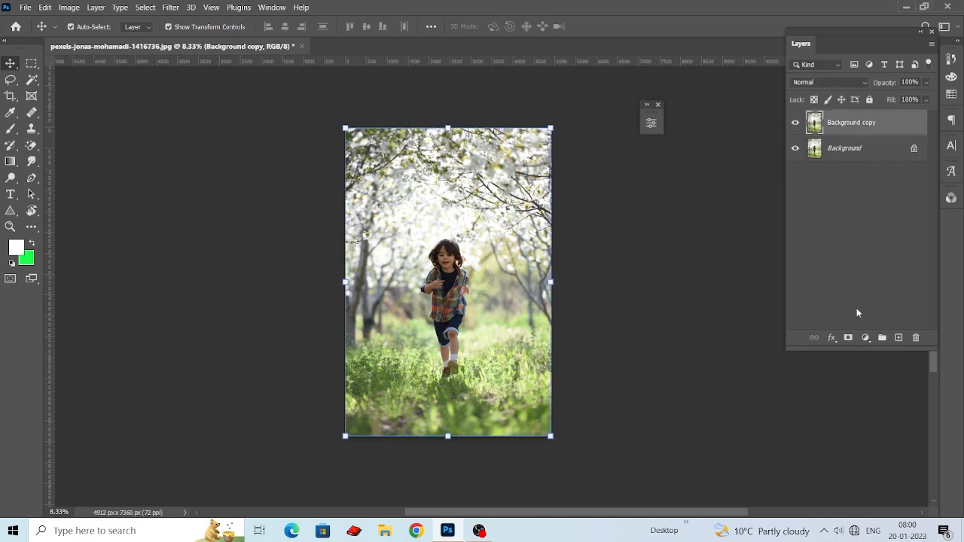
Step: Add a Levels adjustment layer above the Background copy and set its RGB shadow input level to 23
{"action": "left_click", "coordinate": [865, 337]}
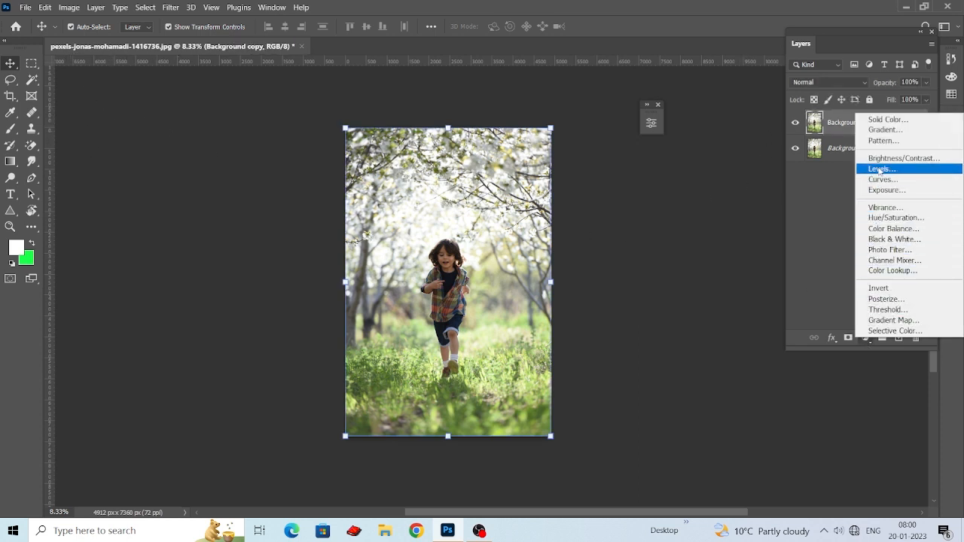
{"action": "left_click", "coordinate": [879, 170]}
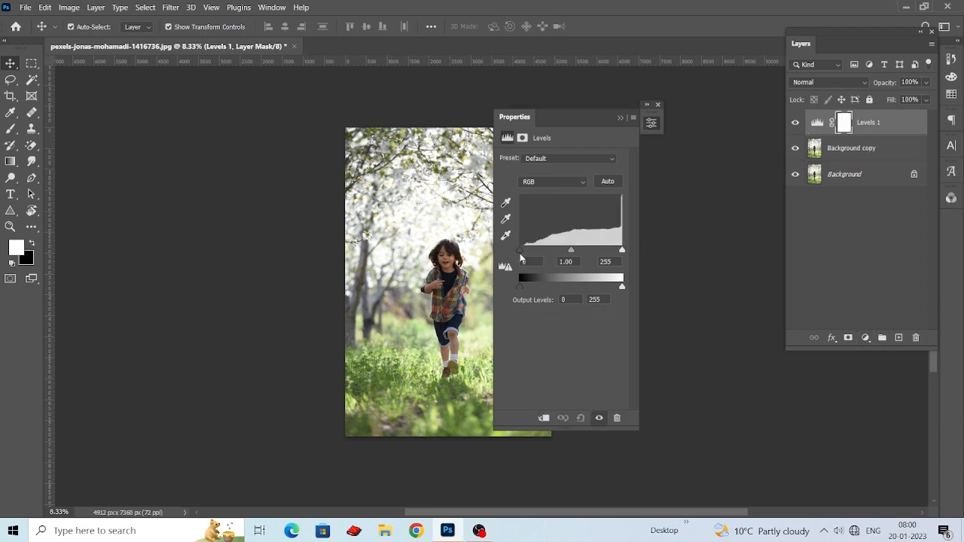
{"action": "left_click_drag", "start_coordinate": [519, 250], "coordinate": [532, 250]}
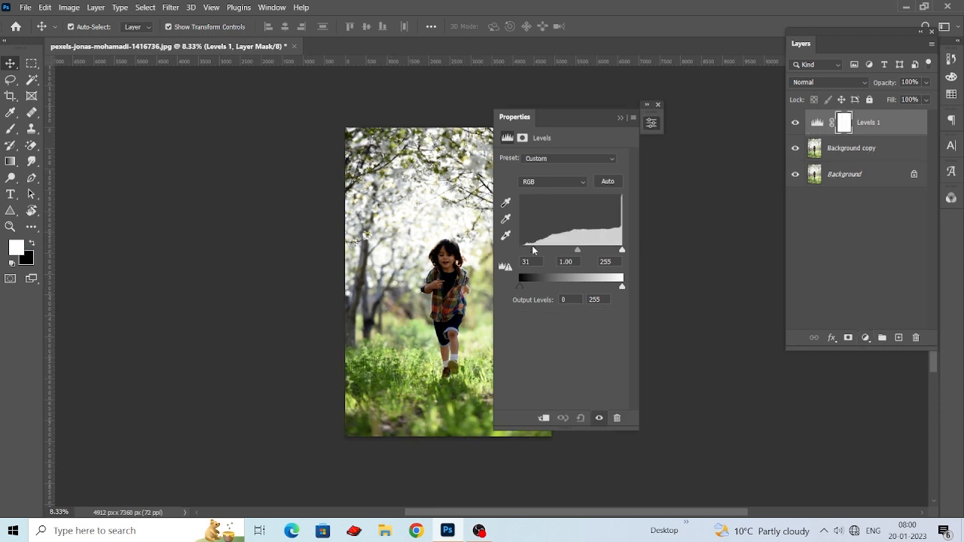
{"action": "left_click_drag", "start_coordinate": [576, 116], "coordinate": [681, 139]}
Step: Set the Red channel's shadow input level to 11 in the Levels adjustment
{"action": "left_click", "coordinate": [654, 206]}
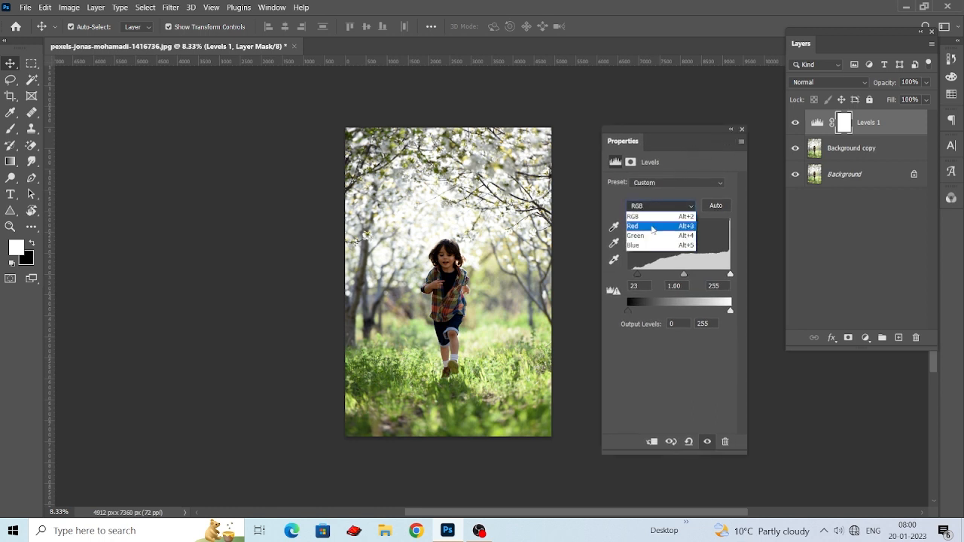
{"action": "left_click", "coordinate": [651, 217]}
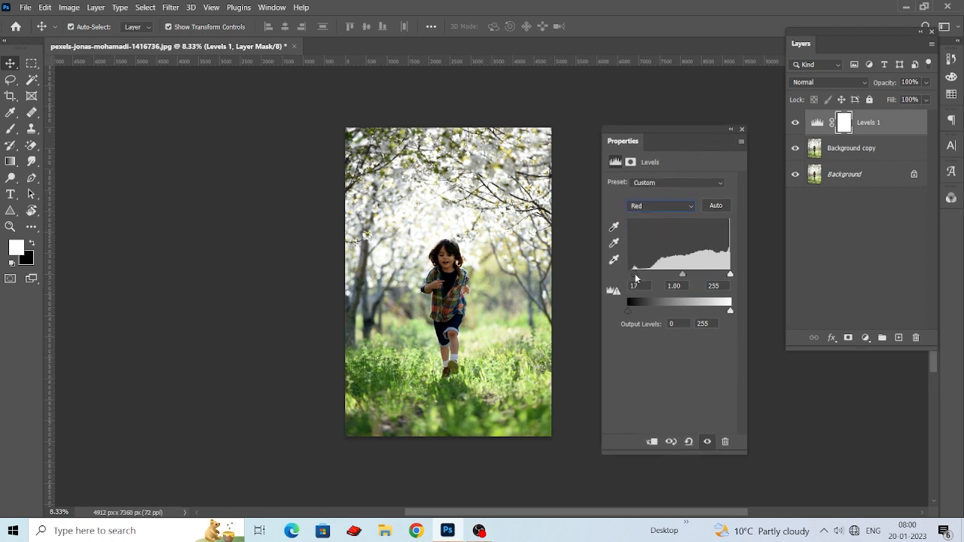
{"action": "left_click_drag", "start_coordinate": [645, 275], "coordinate": [633, 275]}
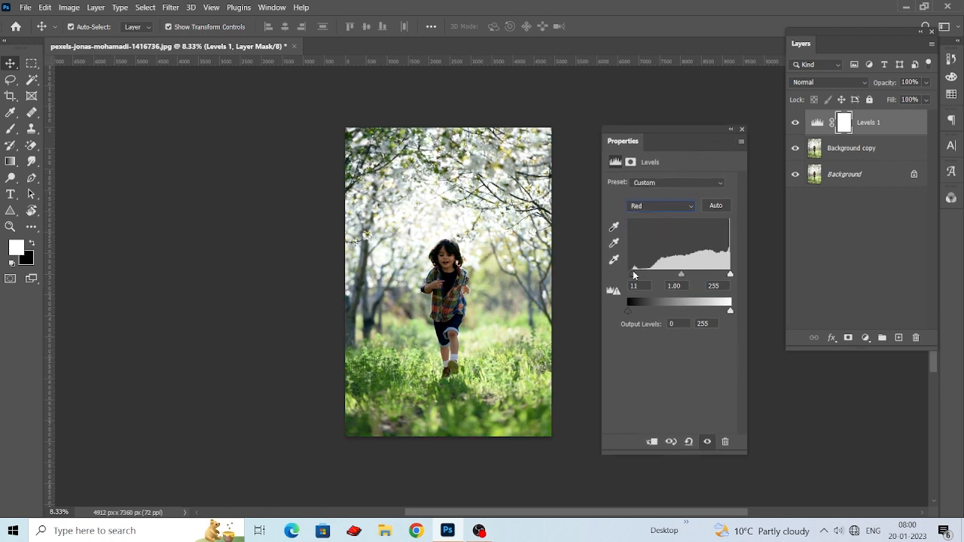
Step: Set the Levels shadow input to 11 for the Green channel and 13 for the Blue channel, and close the adjustment's properties
{"action": "left_click", "coordinate": [652, 208]}
{"action": "left_click", "coordinate": [650, 226]}
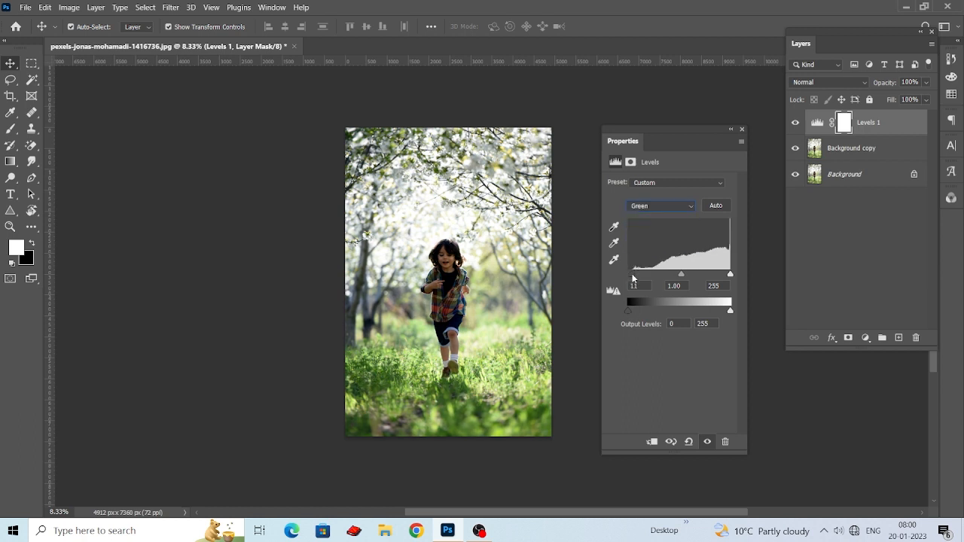
{"action": "left_click", "coordinate": [639, 186]}
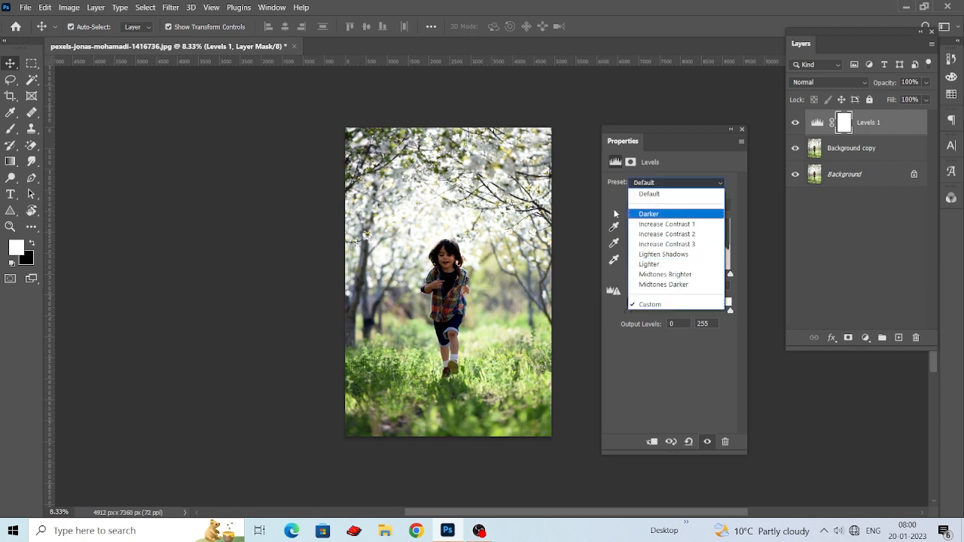
{"action": "left_click", "coordinate": [655, 206]}
{"action": "left_click", "coordinate": [645, 246]}
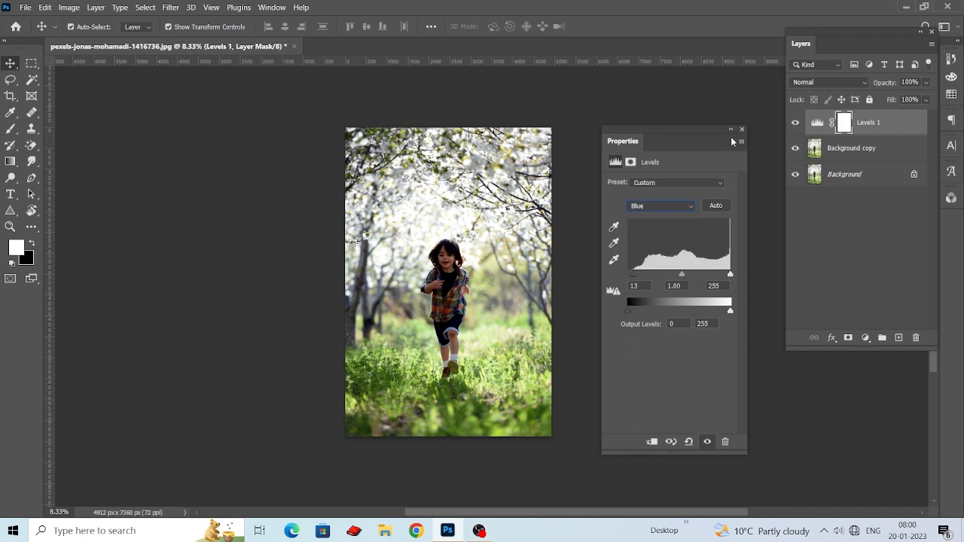
{"action": "left_click", "coordinate": [742, 130]}
Step: Compare the photo with and without the Levels adjustment, at full view and close up on the child
{"action": "left_click", "coordinate": [795, 123]}
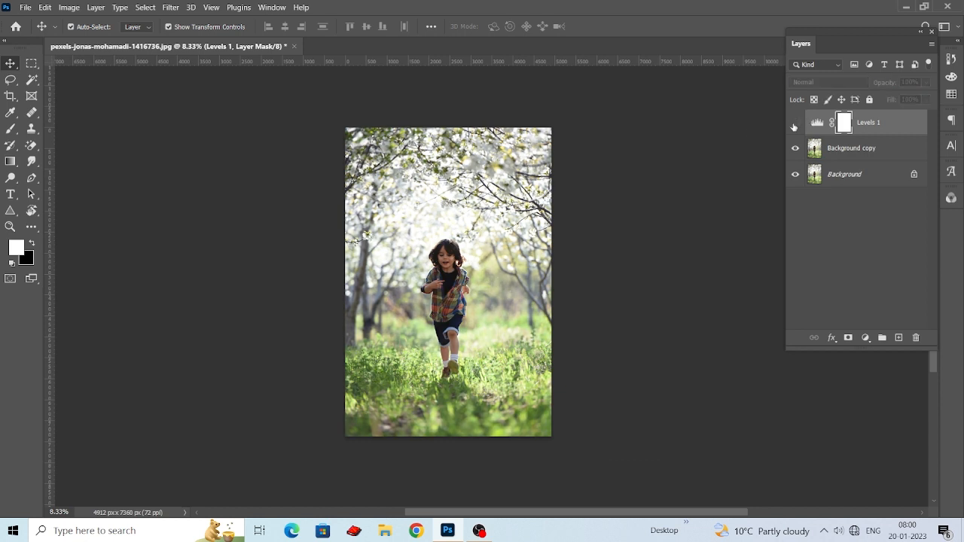
{"action": "left_click", "coordinate": [795, 123]}
{"action": "left_click", "coordinate": [795, 124]}
{"action": "left_click", "coordinate": [795, 124]}
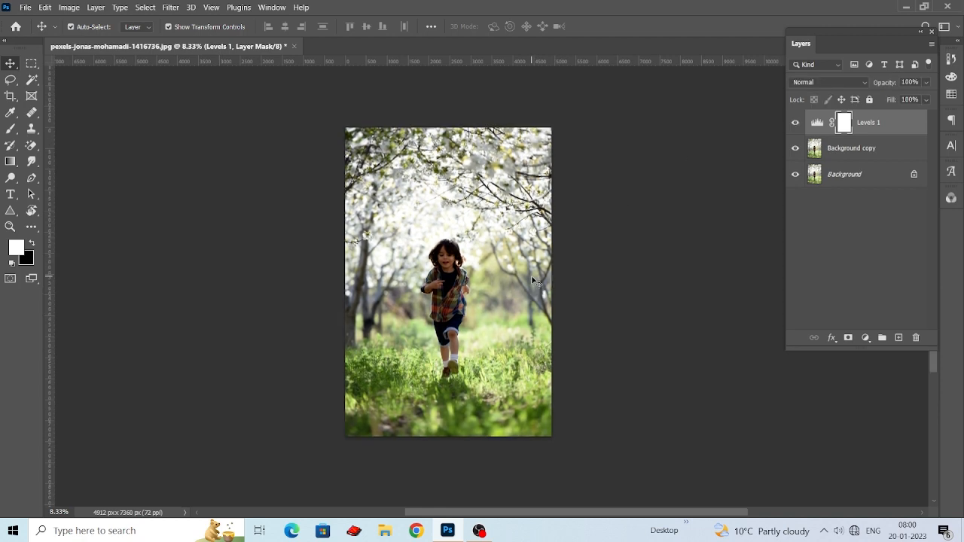
{"action": "key", "text": "ctrl+plus"}
{"action": "key", "text": "ctrl+plus"}
{"action": "key", "text": "ctrl+plus"}
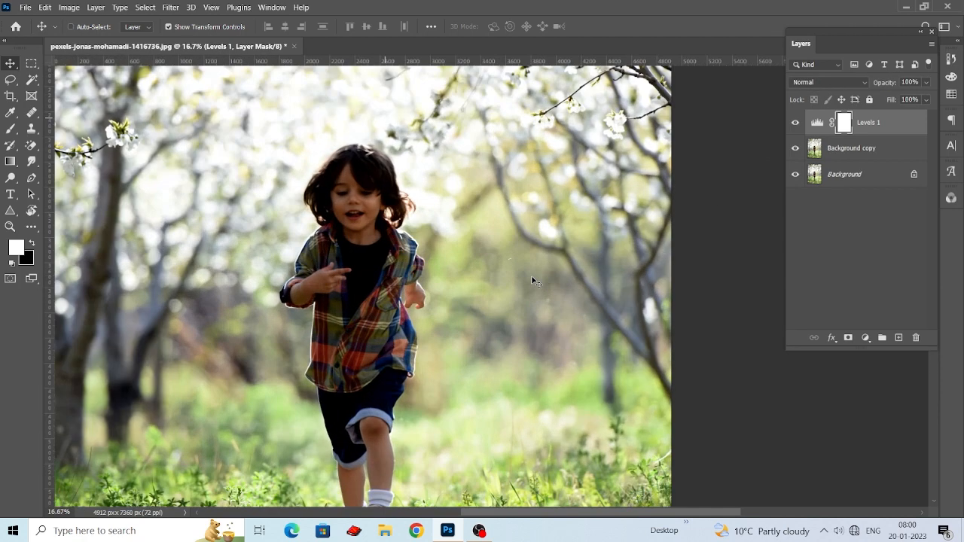
{"action": "left_click_drag", "start_coordinate": [450, 268], "coordinate": [490, 272]}
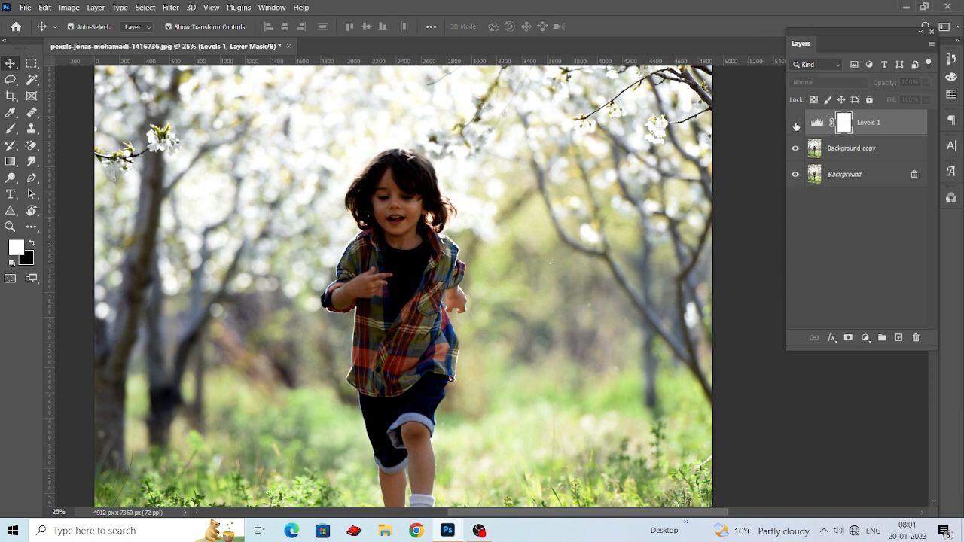
{"action": "left_click", "coordinate": [795, 123]}
{"action": "left_click", "coordinate": [795, 123]}
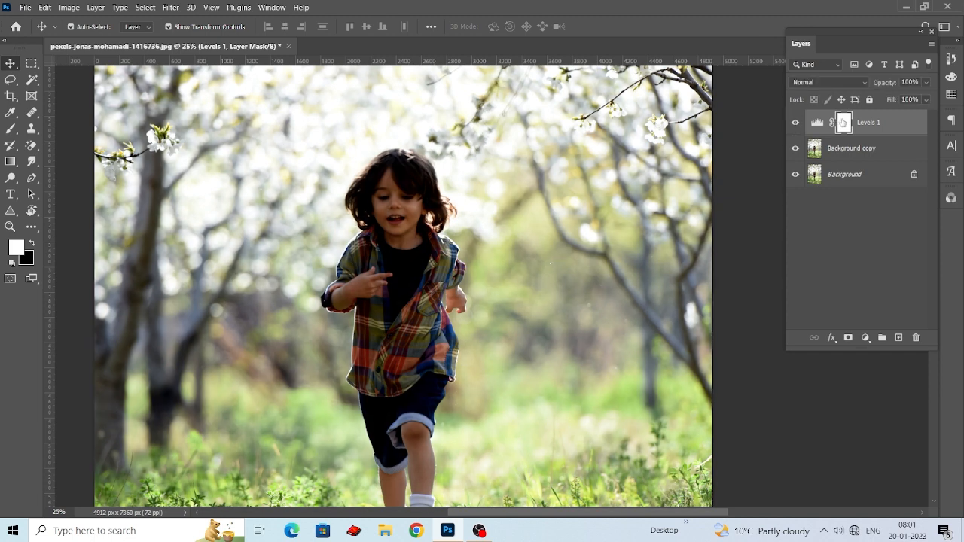
Step: Set up a Soft Round brush at 150 px and 76% opacity with black as the foreground colour
{"action": "left_click", "coordinate": [11, 129]}
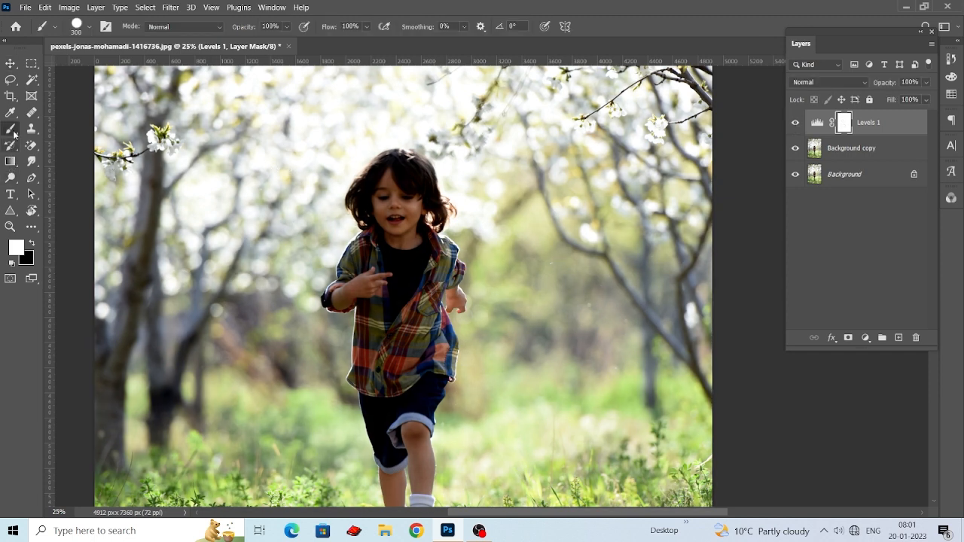
{"action": "left_click", "coordinate": [86, 29]}
{"action": "left_click", "coordinate": [100, 193]}
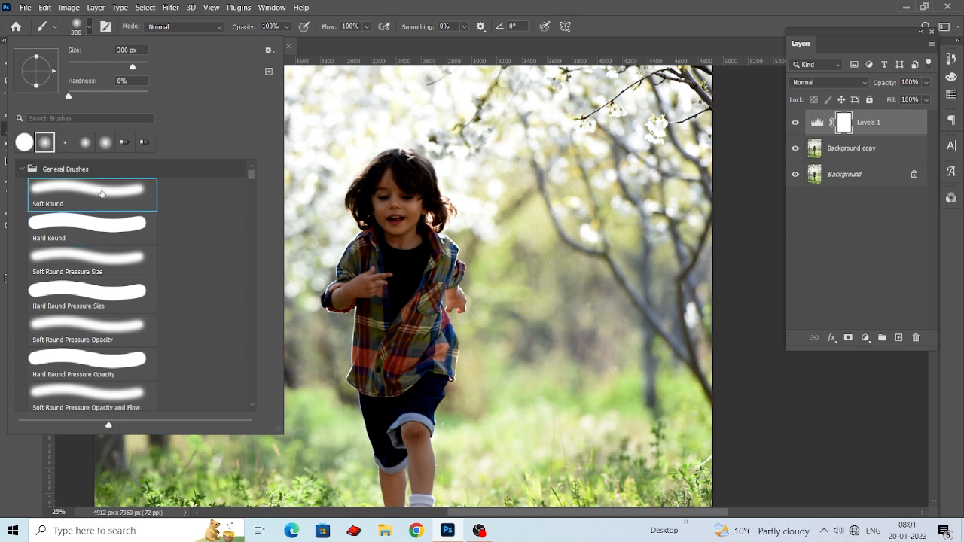
{"action": "left_click", "coordinate": [772, 385]}
{"action": "key", "text": "bracketleft"}
{"action": "key", "text": "bracketleft"}
{"action": "key", "text": "bracketleft"}
{"action": "left_click", "coordinate": [285, 27]}
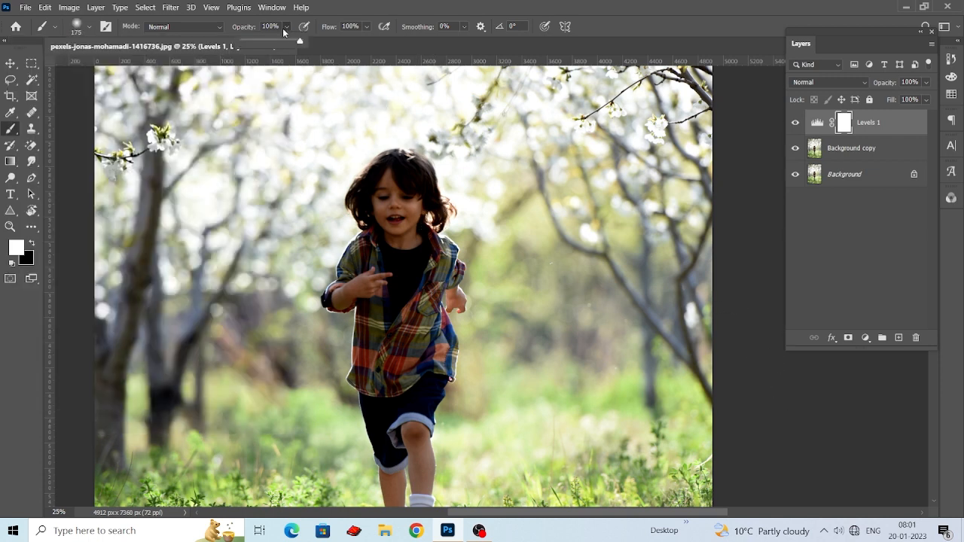
{"action": "left_click", "coordinate": [383, 180]}
{"action": "key", "text": "bracketleft"}
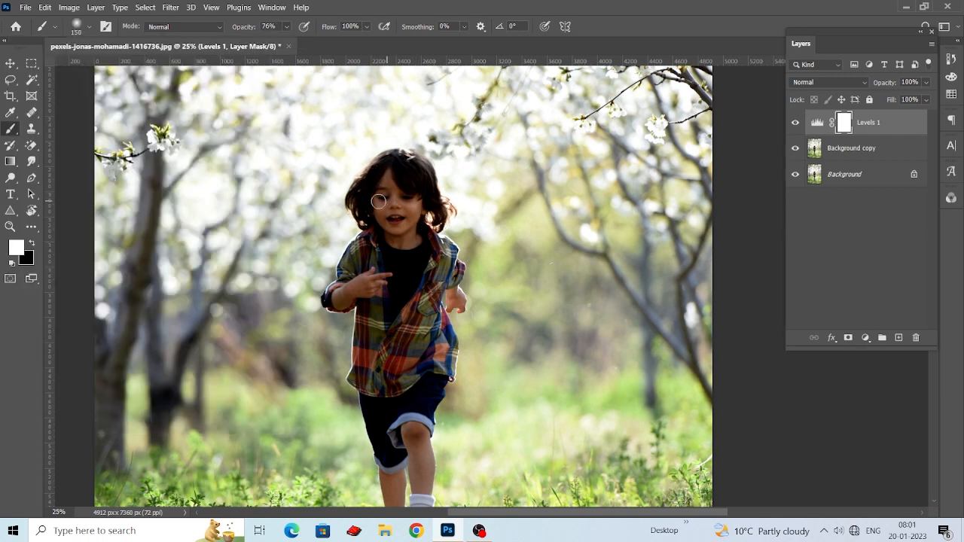
{"action": "left_click", "coordinate": [31, 243]}
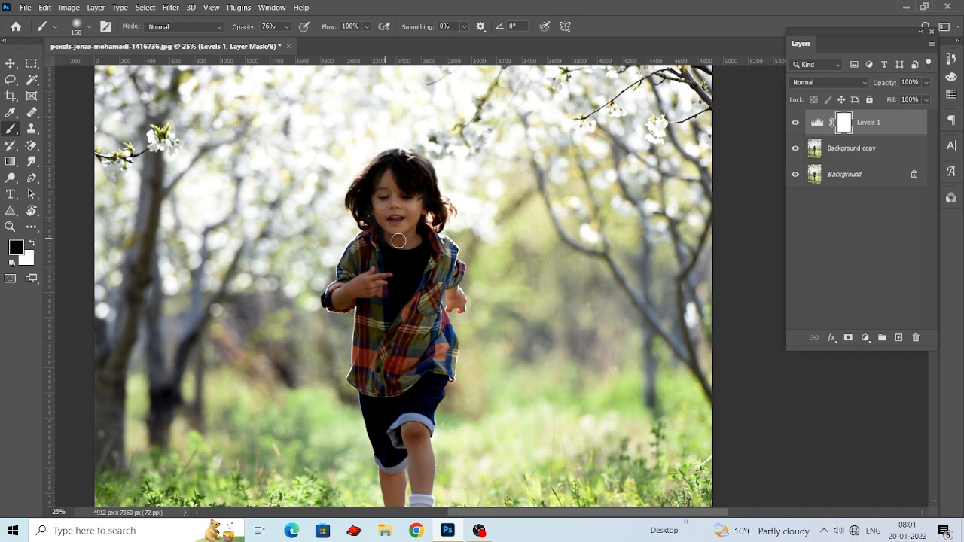
Step: Paint black on the Levels 1 layer mask over the child's face, hands and legs to reduce the darkening there
{"action": "scroll", "coordinate": [395, 241], "scroll_direction": "down", "scroll_amount": 1}
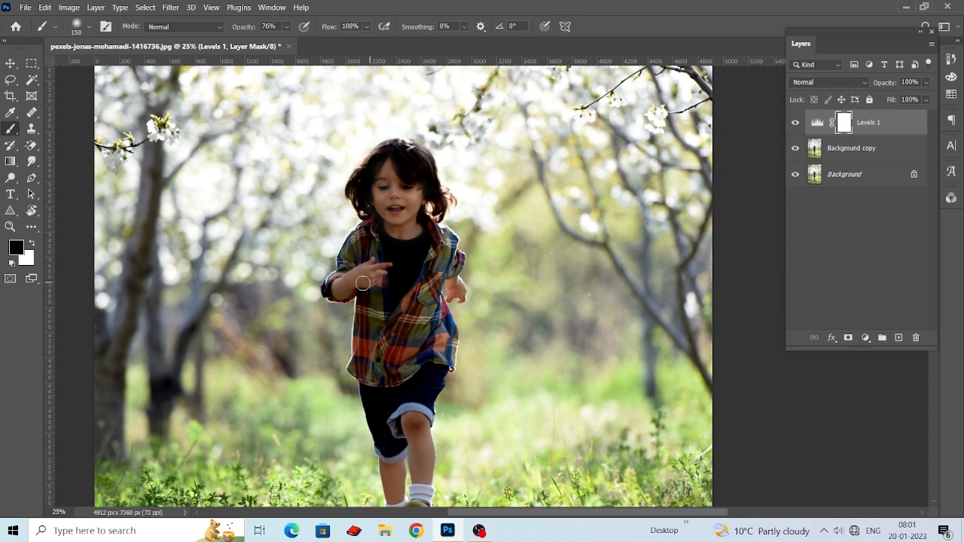
{"action": "scroll", "coordinate": [365, 285], "scroll_direction": "down", "scroll_amount": 1}
{"action": "scroll", "coordinate": [392, 308], "scroll_direction": "down", "scroll_amount": 7}
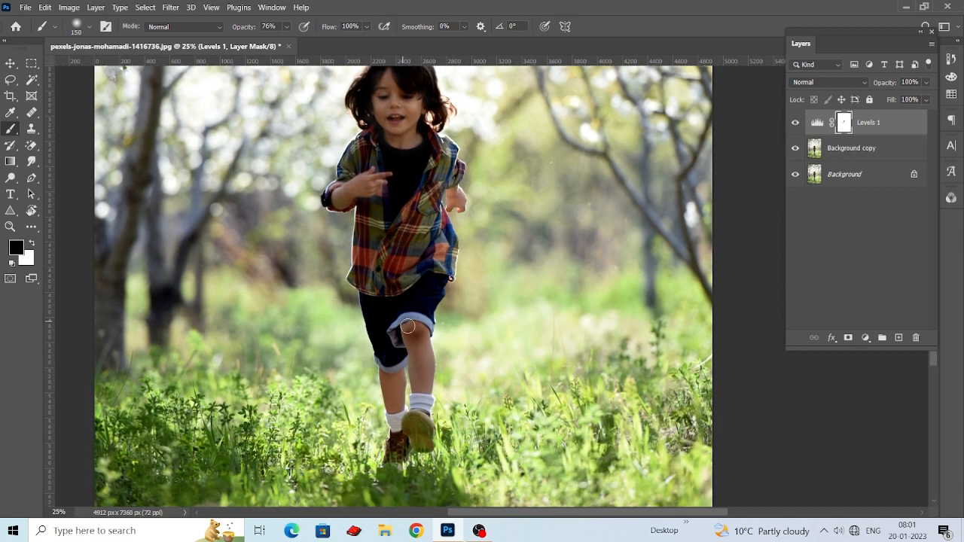
{"action": "scroll", "coordinate": [419, 348], "scroll_direction": "down", "scroll_amount": 3}
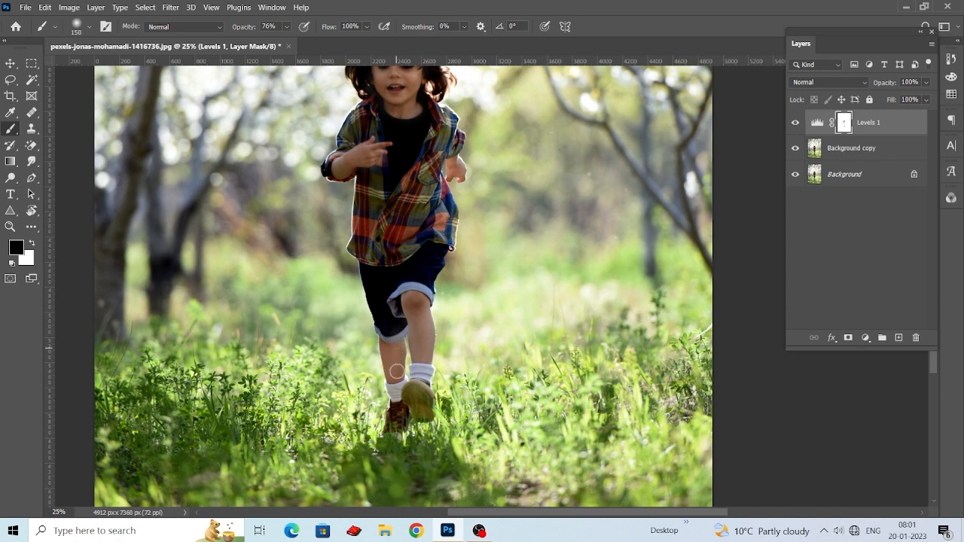
{"action": "scroll", "coordinate": [398, 398], "scroll_direction": "up", "scroll_amount": 5}
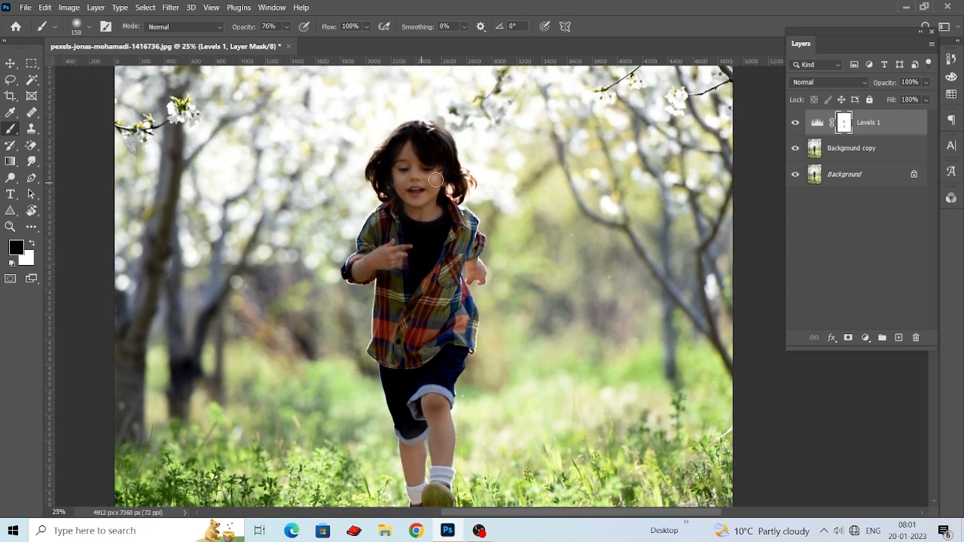
{"action": "key", "text": "ctrl+minus"}
{"action": "key", "text": "ctrl+minus"}
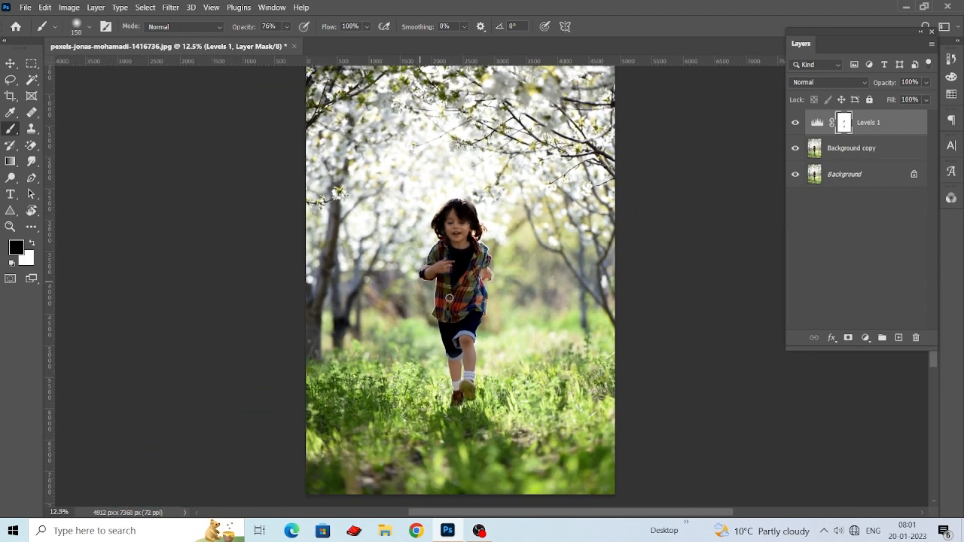
{"action": "left_click", "coordinate": [10, 63]}
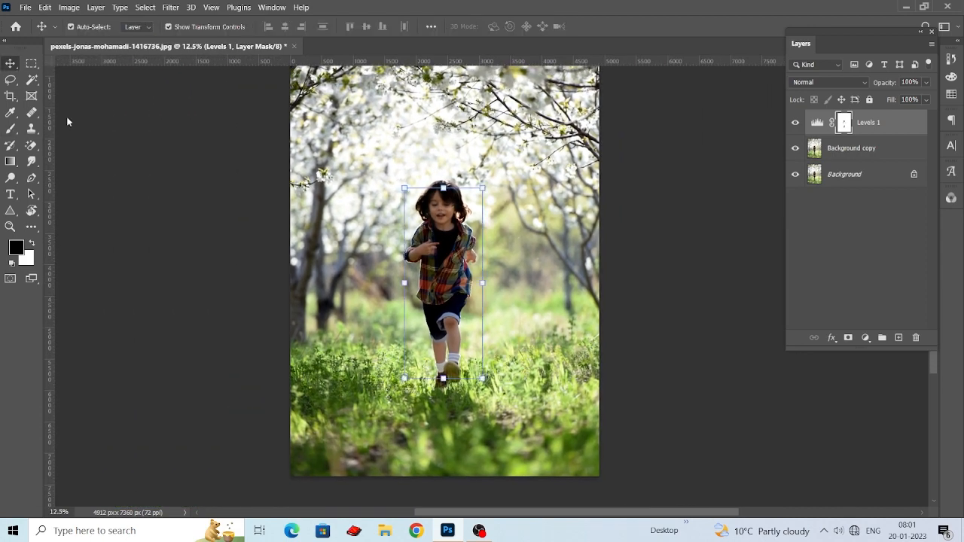
Step: Merge the Levels 1 adjustment layer with the Background copy, and duplicate the merged layer
{"action": "left_click", "coordinate": [910, 246]}
{"action": "left_click", "coordinate": [887, 123]}
{"action": "left_click", "coordinate": [872, 145], "text": "shift"}
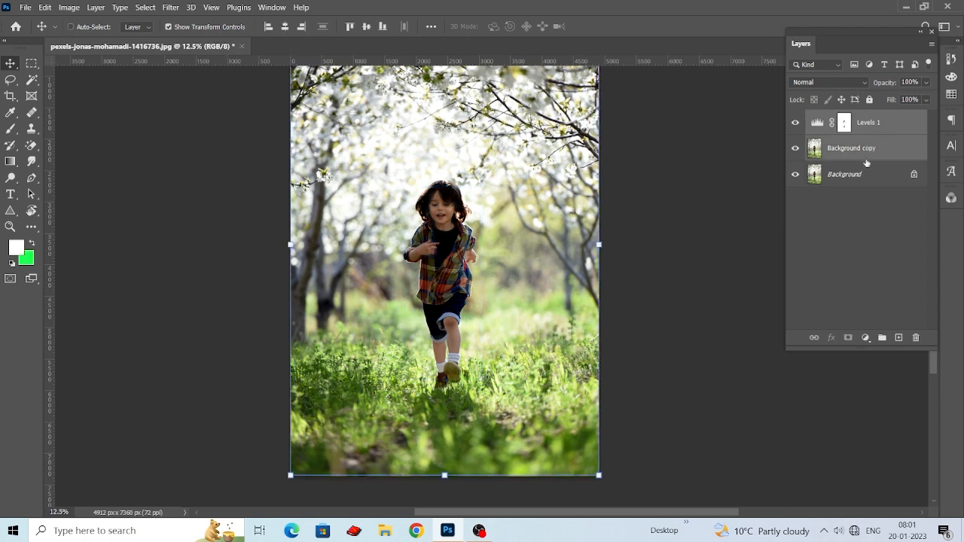
{"action": "key", "text": "ctrl+e"}
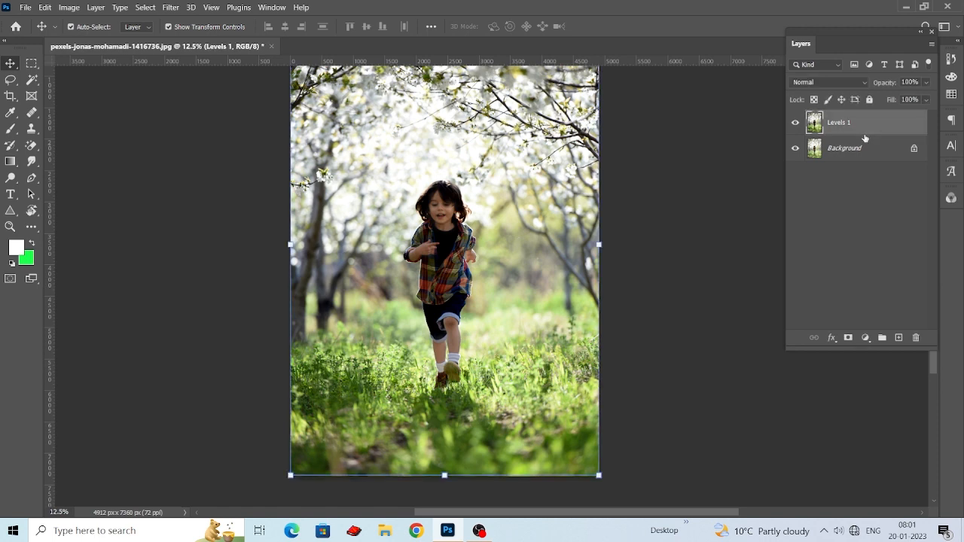
{"action": "key", "text": "ctrl+z"}
{"action": "right_click", "coordinate": [863, 126]}
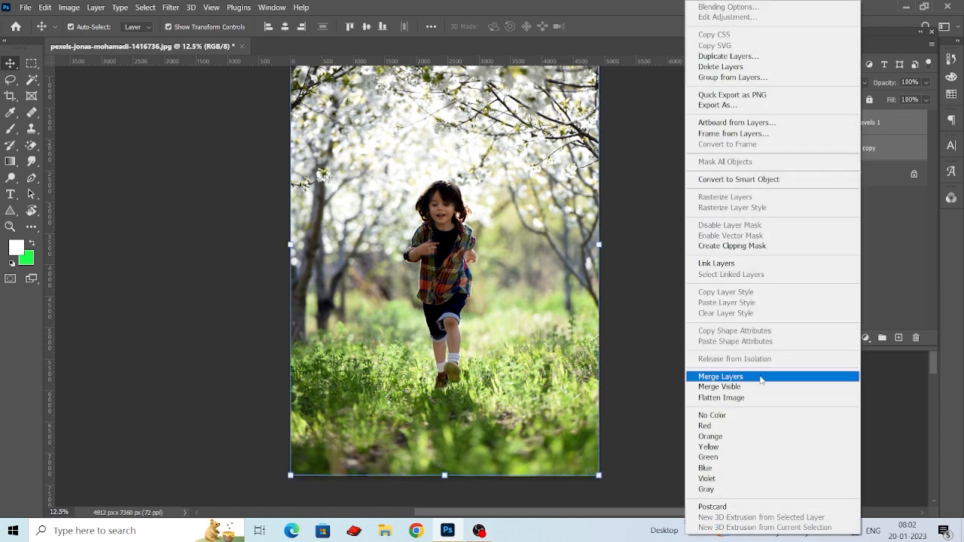
{"action": "left_click", "coordinate": [760, 377]}
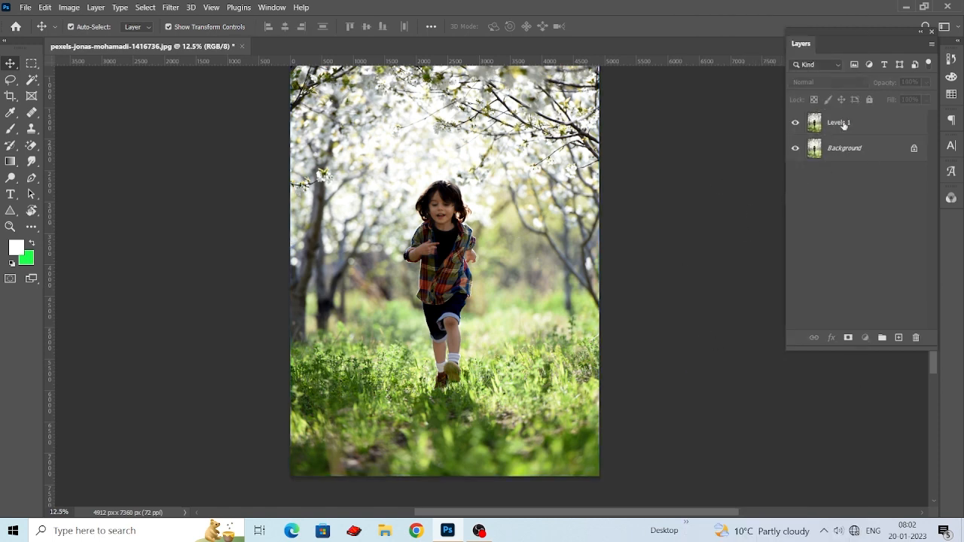
{"action": "left_click", "coordinate": [844, 126]}
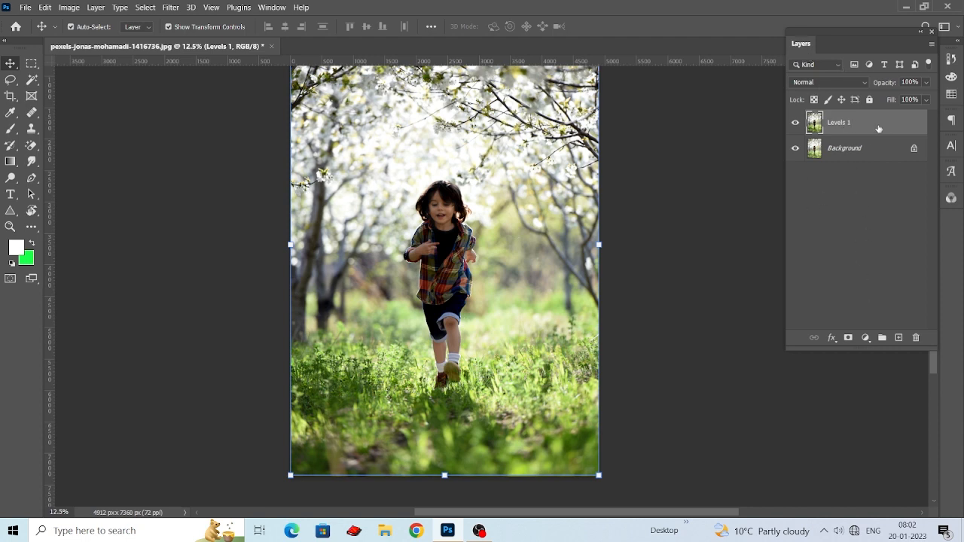
{"action": "left_click_drag", "start_coordinate": [877, 128], "coordinate": [898, 338]}
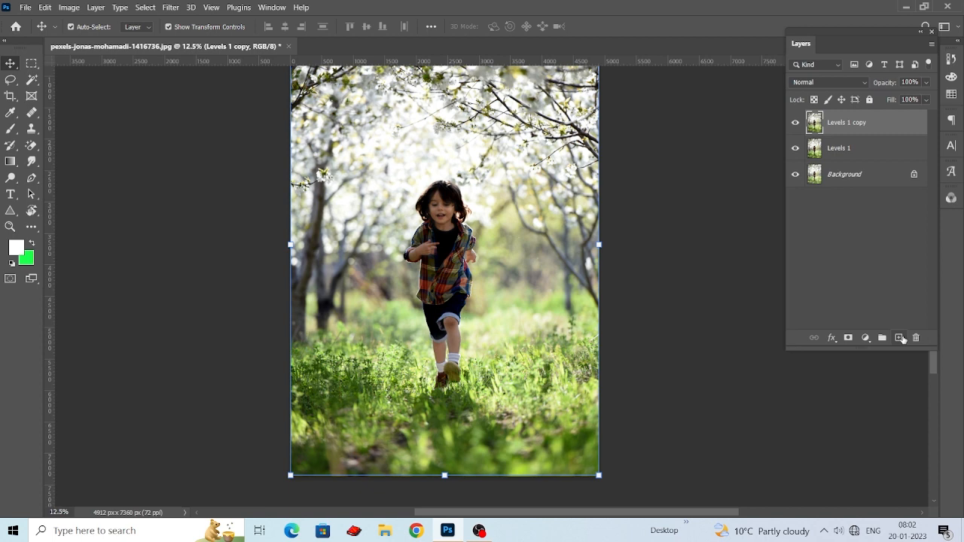
Step: Isolate the Blue channel of the Levels 1 copy layer
{"action": "left_click", "coordinate": [951, 198]}
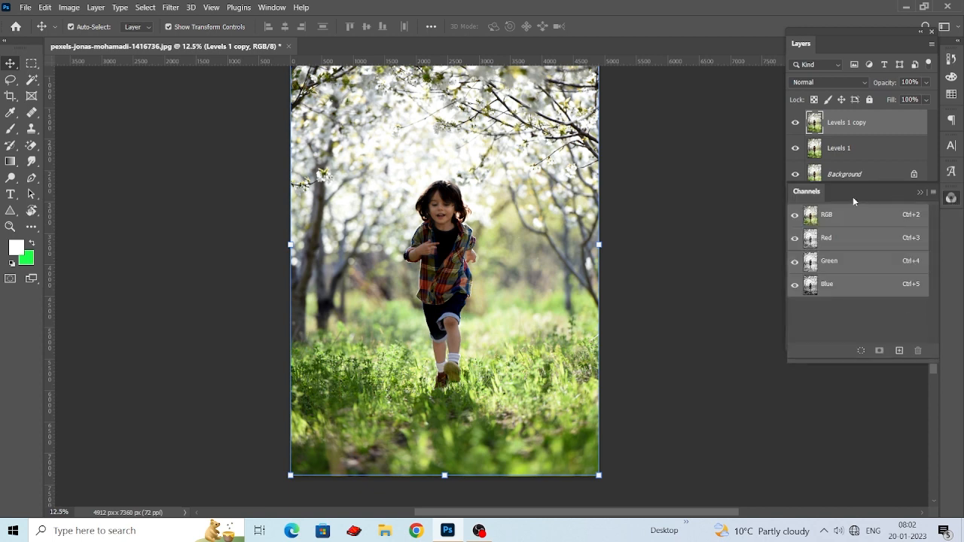
{"action": "left_click", "coordinate": [269, 7]}
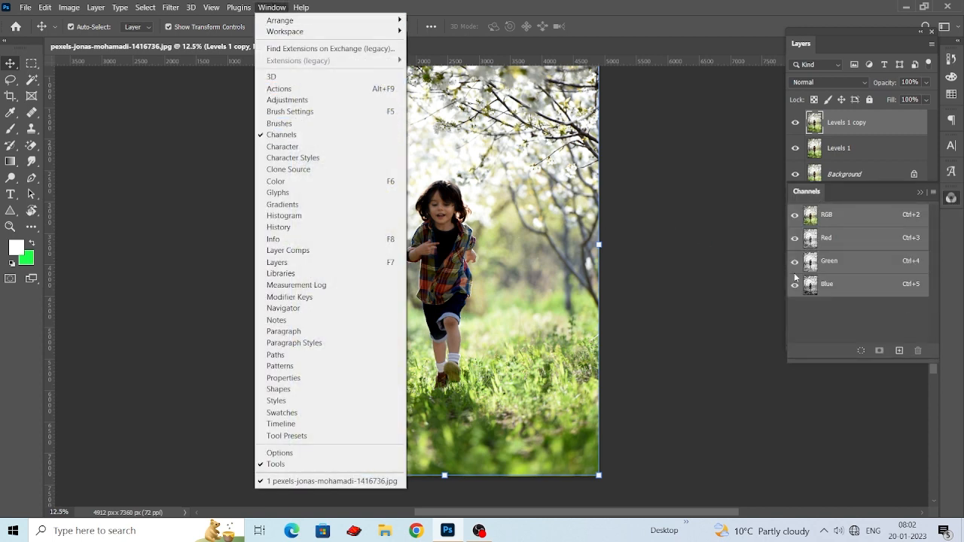
{"action": "left_click", "coordinate": [661, 240]}
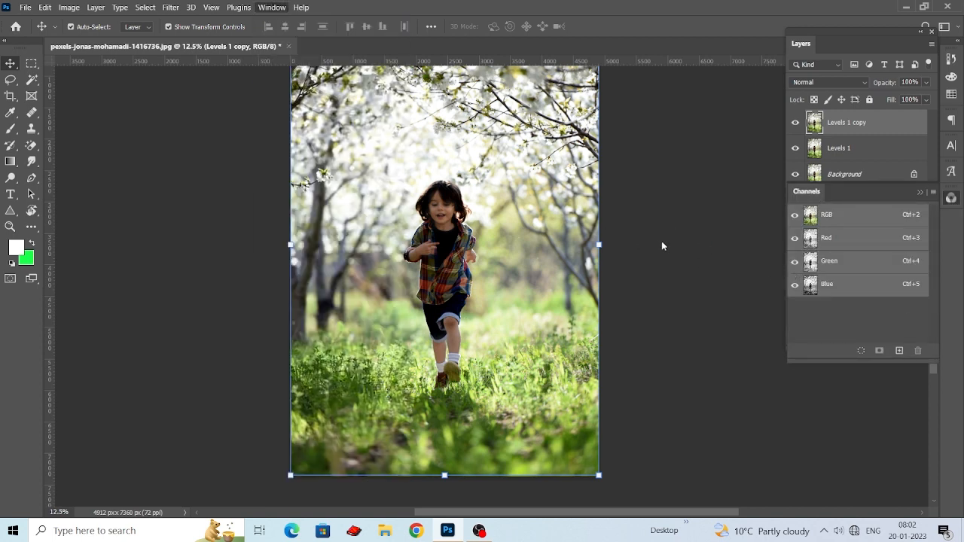
{"action": "left_click", "coordinate": [832, 292]}
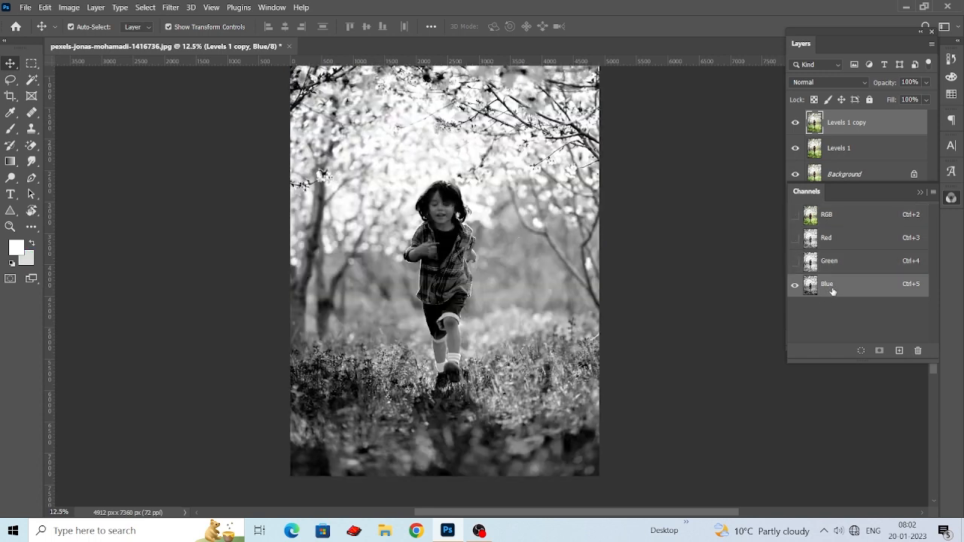
Step: Select the entire canvas and copy the Blue channel of the Levels 1 copy layer
{"action": "left_click", "coordinate": [35, 63]}
{"action": "scroll", "coordinate": [230, 92], "scroll_direction": "up", "scroll_amount": 3}
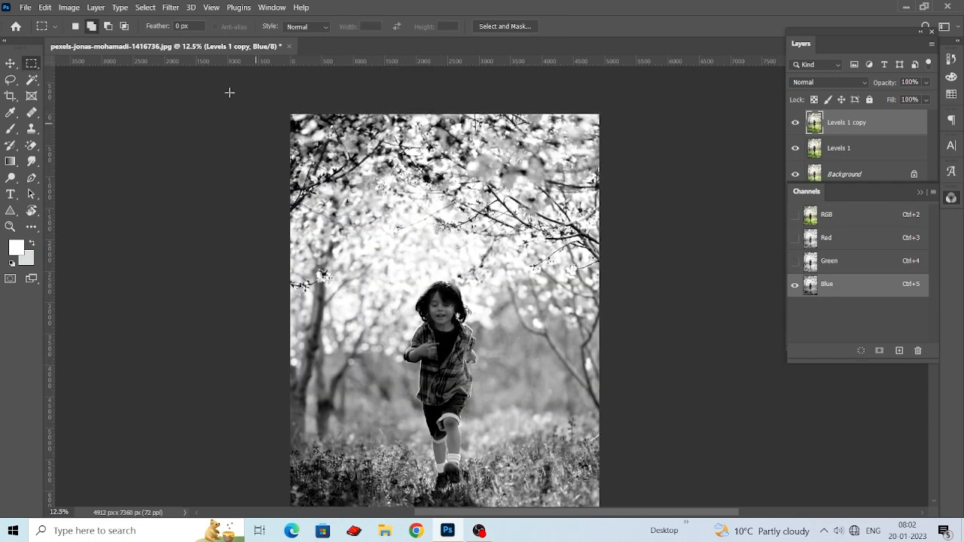
{"action": "key", "text": "ctrl+a"}
{"action": "scroll", "coordinate": [727, 421], "scroll_direction": "down", "scroll_amount": 3}
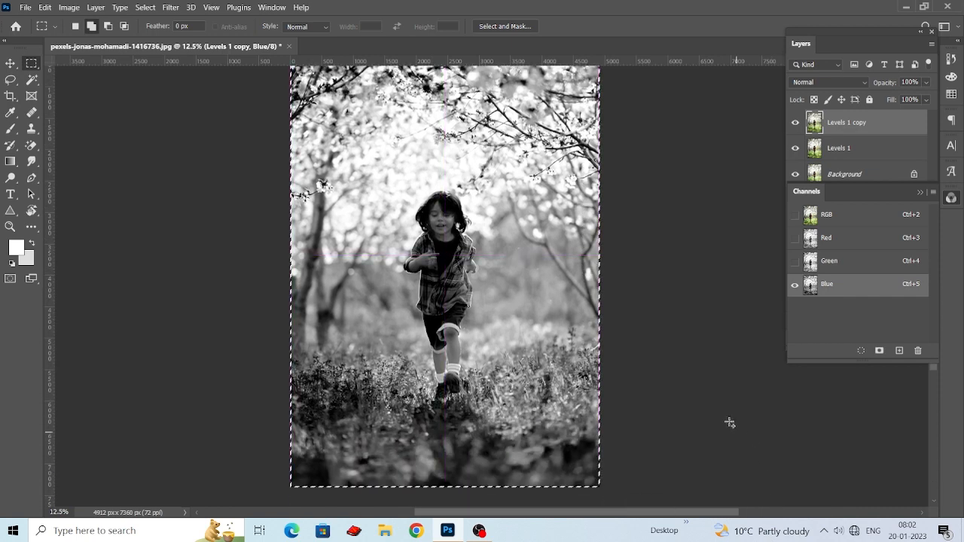
{"action": "left_click", "coordinate": [43, 8]}
{"action": "left_click", "coordinate": [76, 99]}
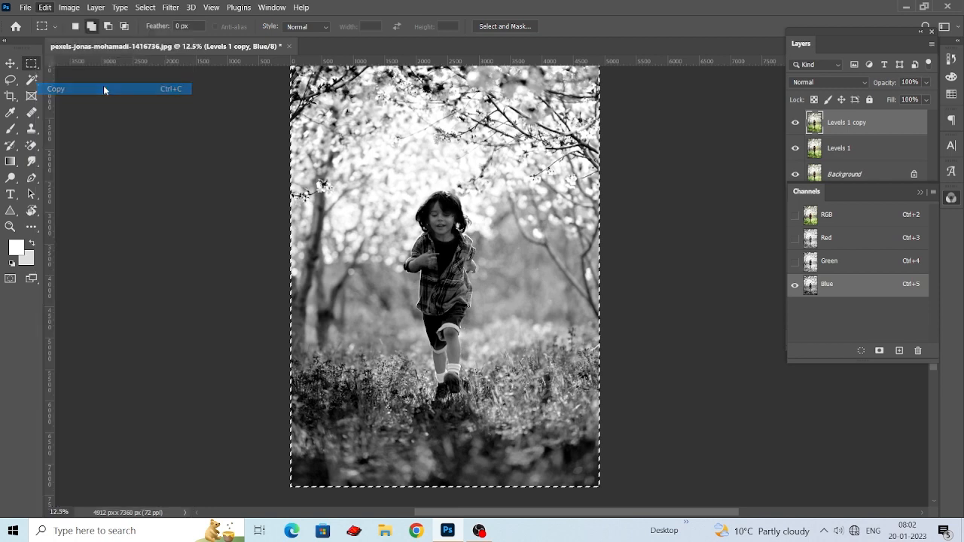
Step: Paste the copied Blue channel into the Green channel and show all the RGB channels together
{"action": "left_click", "coordinate": [842, 262]}
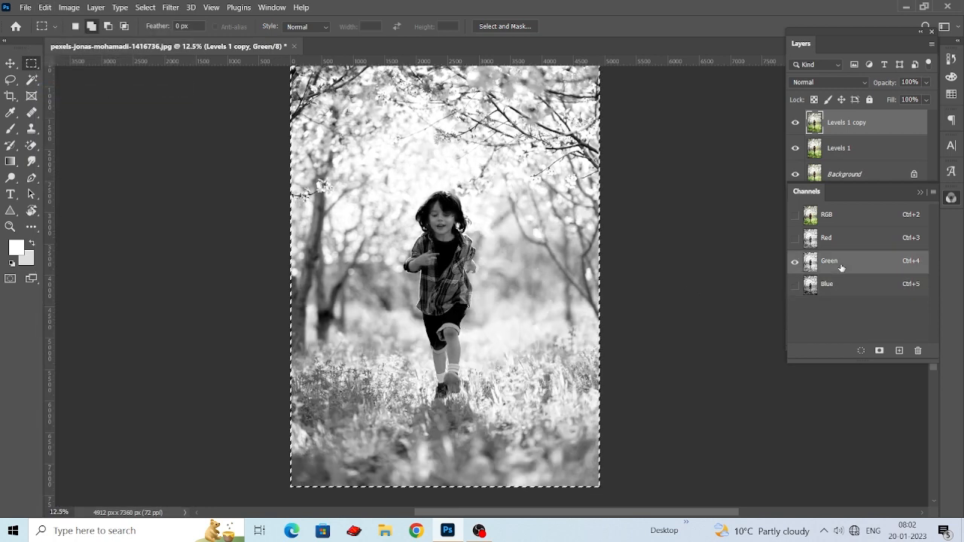
{"action": "left_click", "coordinate": [45, 7]}
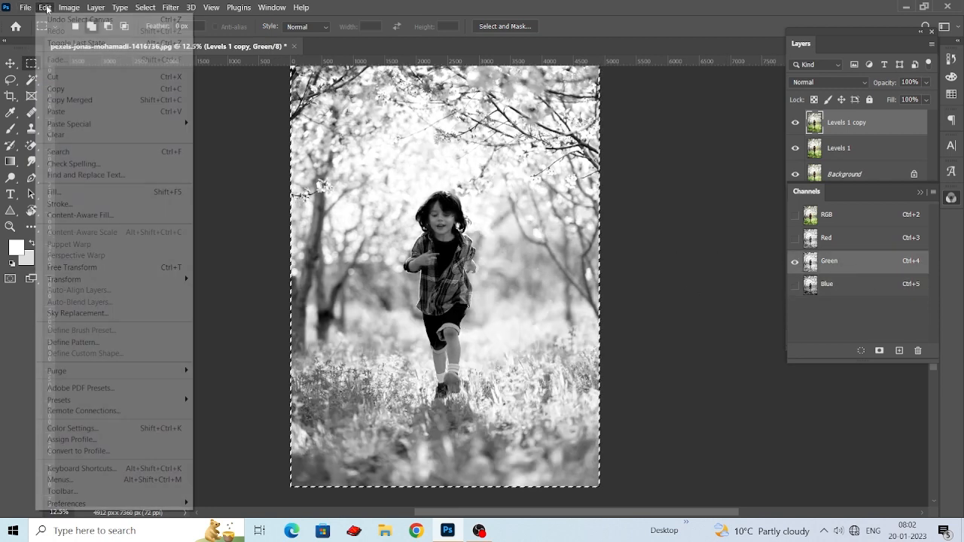
{"action": "left_click", "coordinate": [59, 112]}
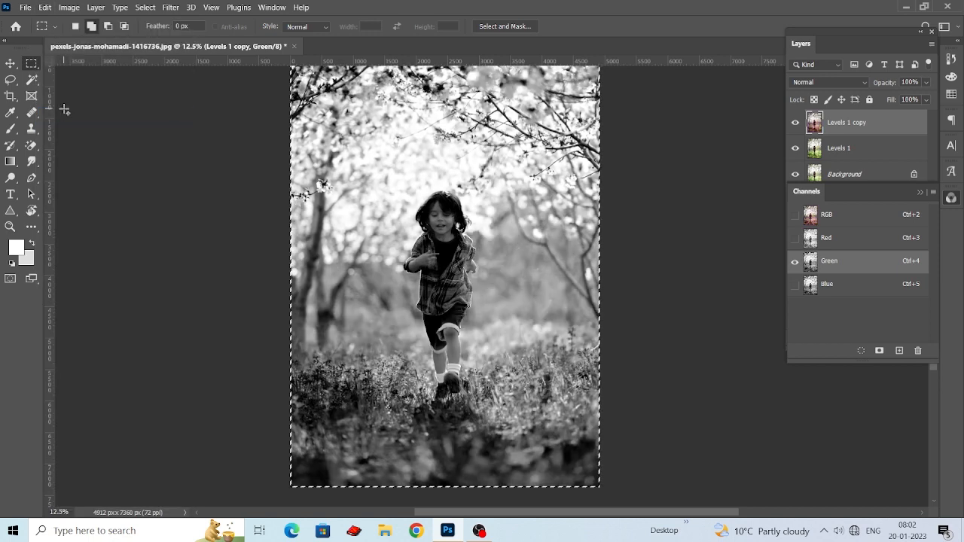
{"action": "left_click", "coordinate": [794, 214]}
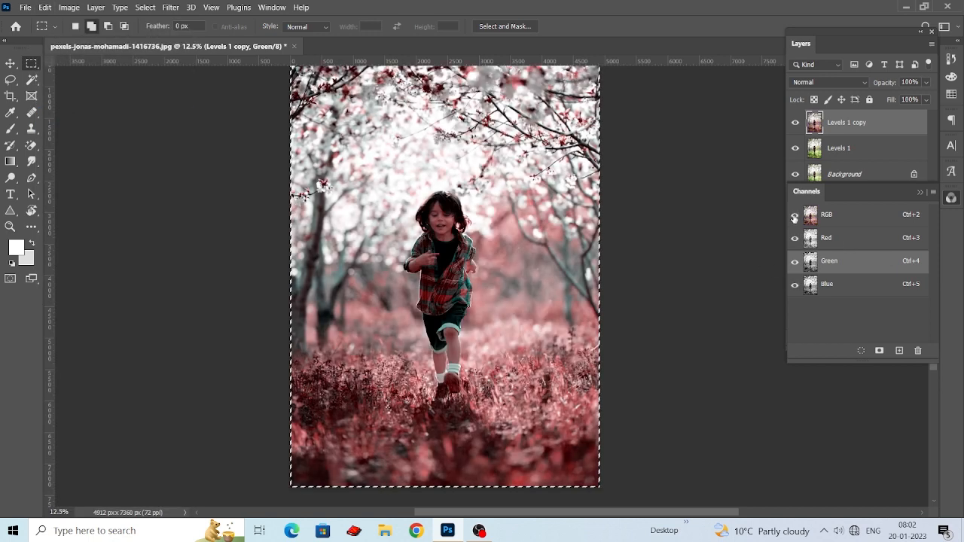
{"action": "scroll", "coordinate": [497, 260], "scroll_direction": "down", "scroll_amount": 1}
{"action": "scroll", "coordinate": [497, 260], "scroll_direction": "up", "scroll_amount": 2}
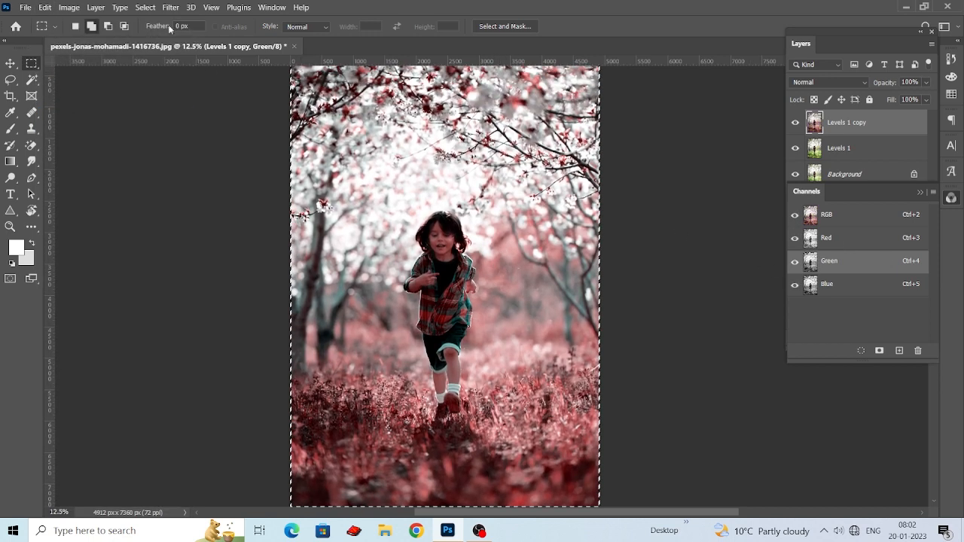
Step: Clear the selection and make the RGB composite the active channel again
{"action": "left_click", "coordinate": [145, 7]}
{"action": "left_click", "coordinate": [158, 31]}
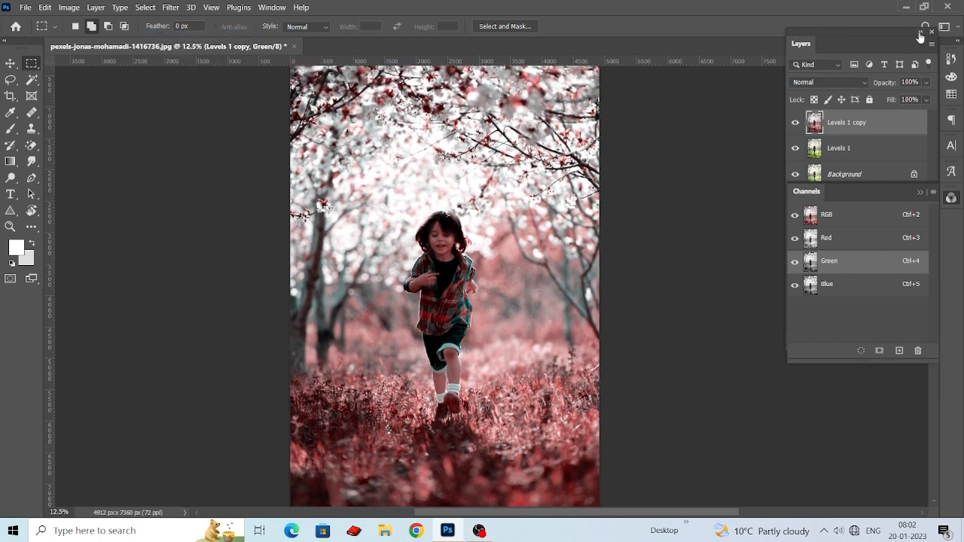
{"action": "left_click", "coordinate": [920, 33]}
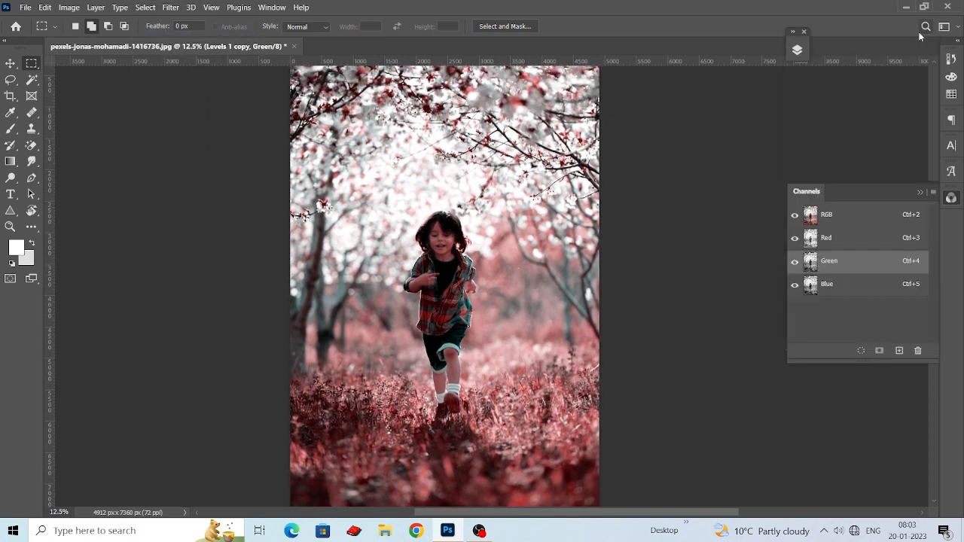
{"action": "left_click", "coordinate": [801, 56]}
{"action": "left_click", "coordinate": [834, 214]}
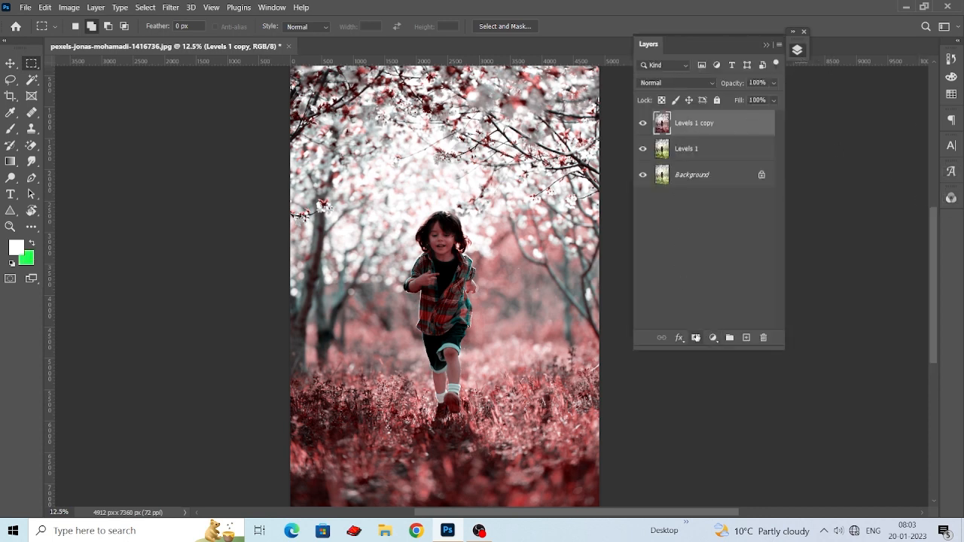
Step: Add a white layer mask to Levels 1 copy and paint black over the child's face, raising the brush opacity to 100%
{"action": "left_click", "coordinate": [695, 337]}
{"action": "key", "text": "ctrl+plus"}
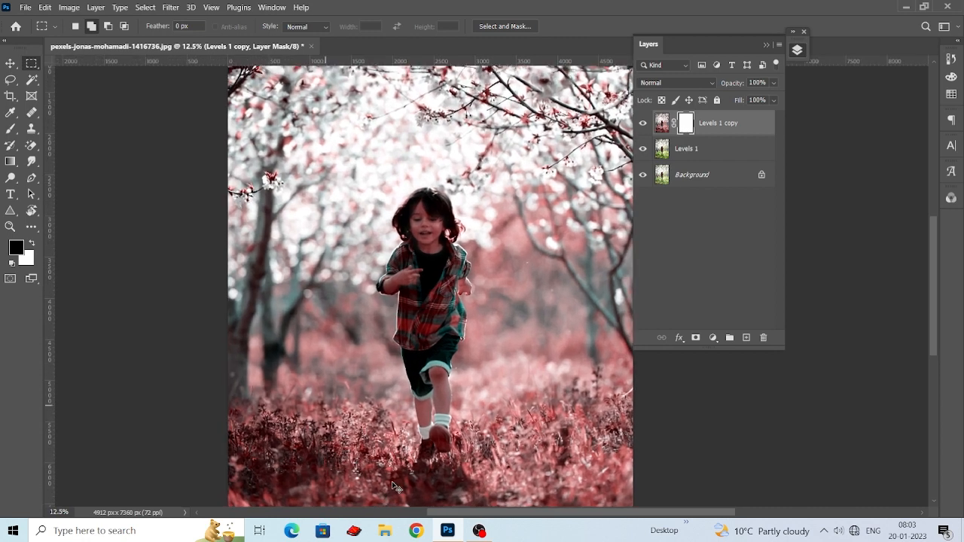
{"action": "key", "text": "ctrl+plus"}
{"action": "left_click_drag", "start_coordinate": [387, 289], "coordinate": [406, 325]}
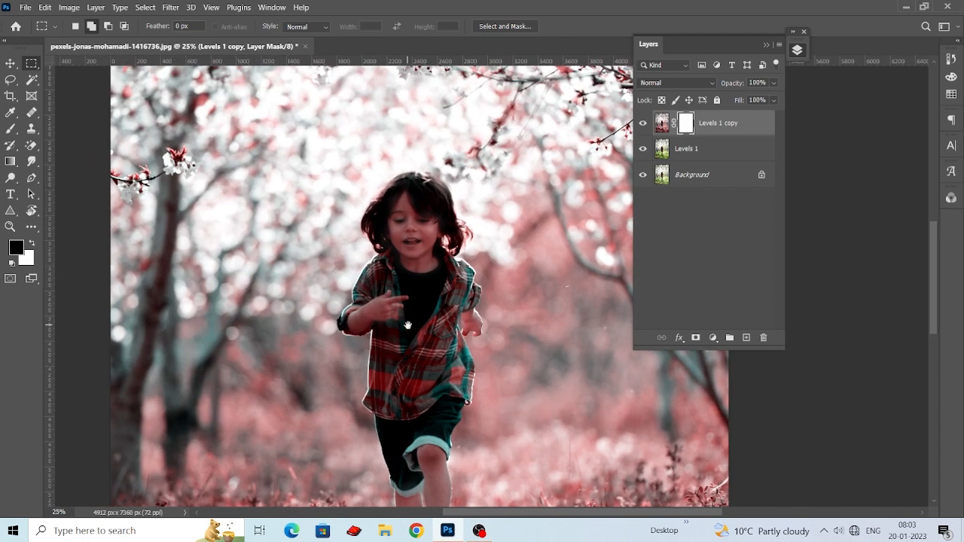
{"action": "key", "text": "b"}
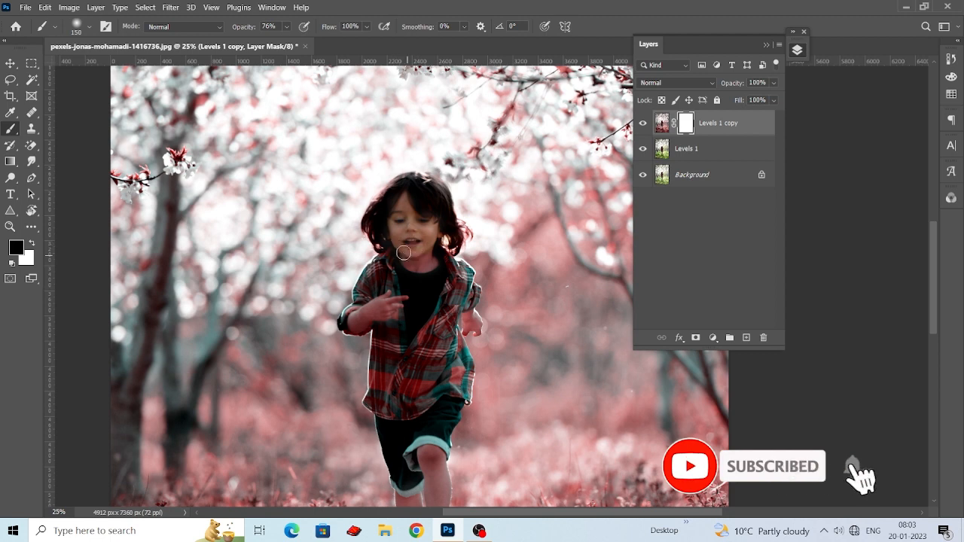
{"action": "left_click_drag", "start_coordinate": [403, 229], "coordinate": [418, 227]}
{"action": "left_click", "coordinate": [286, 28]}
{"action": "left_click_drag", "start_coordinate": [289, 44], "coordinate": [311, 43]}
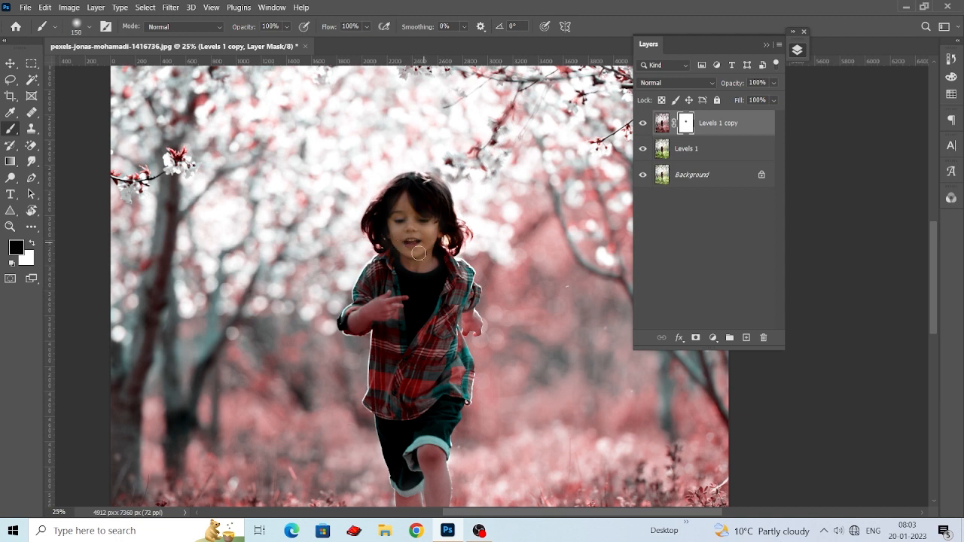
Step: Paint black on the Levels 1 copy mask over the child's hands and forearm, reducing the brush to 100 px and 80 px
{"action": "scroll", "coordinate": [376, 286], "scroll_direction": "down", "scroll_amount": 1}
{"action": "key", "text": "ctrl+plus"}
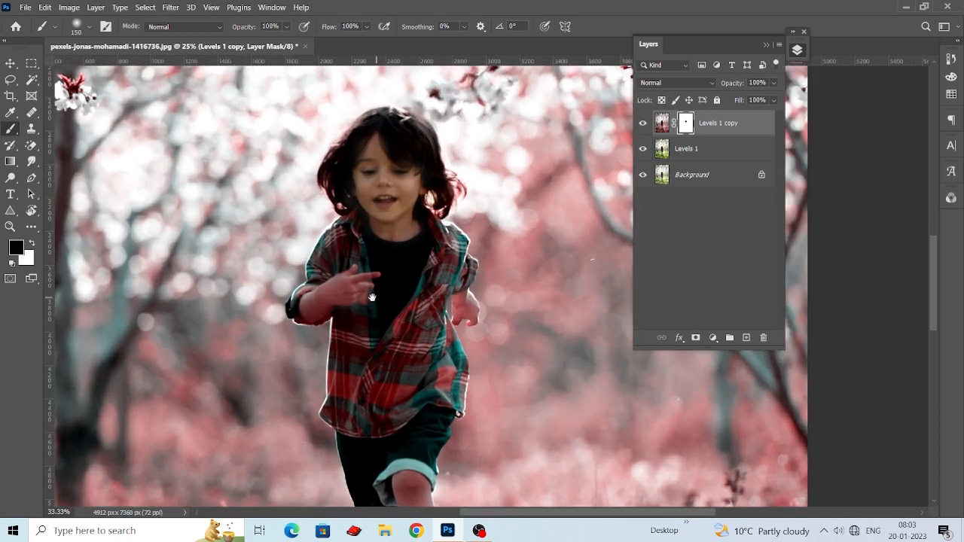
{"action": "left_click_drag", "start_coordinate": [372, 297], "coordinate": [473, 304]}
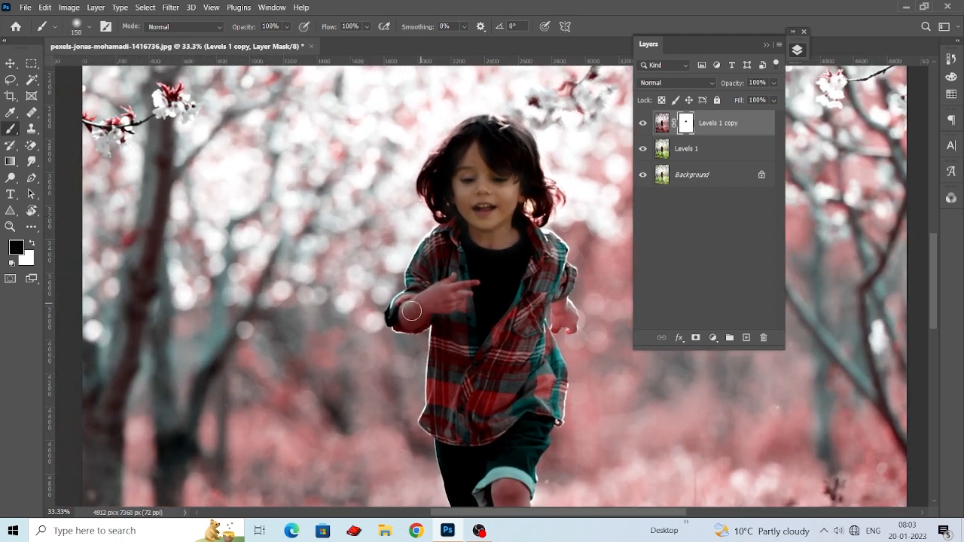
{"action": "key", "text": "bracketleft"}
{"action": "key", "text": "bracketleft"}
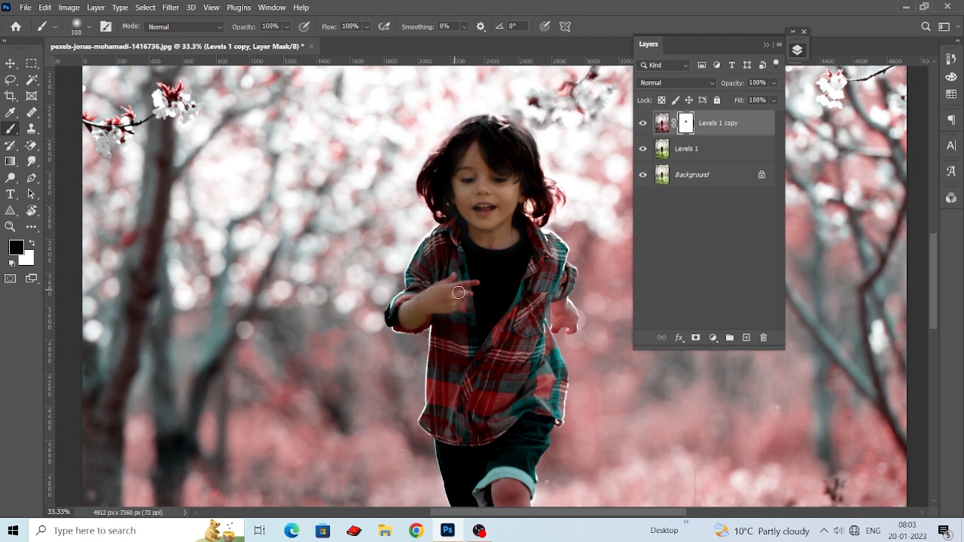
{"action": "key", "text": "bracketleft"}
{"action": "key", "text": "bracketleft"}
{"action": "key", "text": "bracketleft"}
{"action": "key", "text": "bracketright"}
{"action": "key", "text": "bracketright"}
{"action": "key", "text": "bracketright"}
{"action": "scroll", "coordinate": [449, 299], "scroll_direction": "down", "scroll_amount": 2}
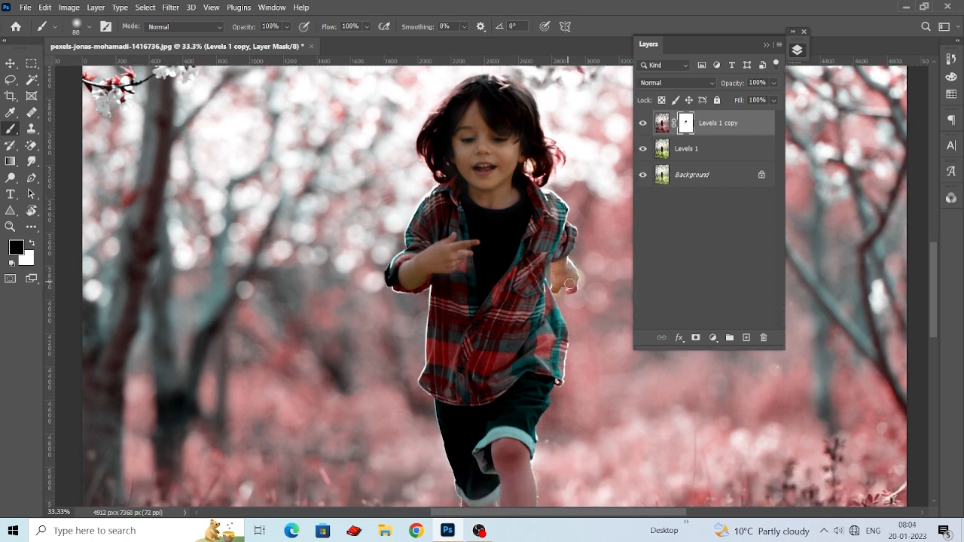
Step: Paint black on the Levels 1 copy mask over both of the child's legs, using brush sizes of 150 px and 100 px
{"action": "scroll", "coordinate": [567, 273], "scroll_direction": "down", "scroll_amount": 6}
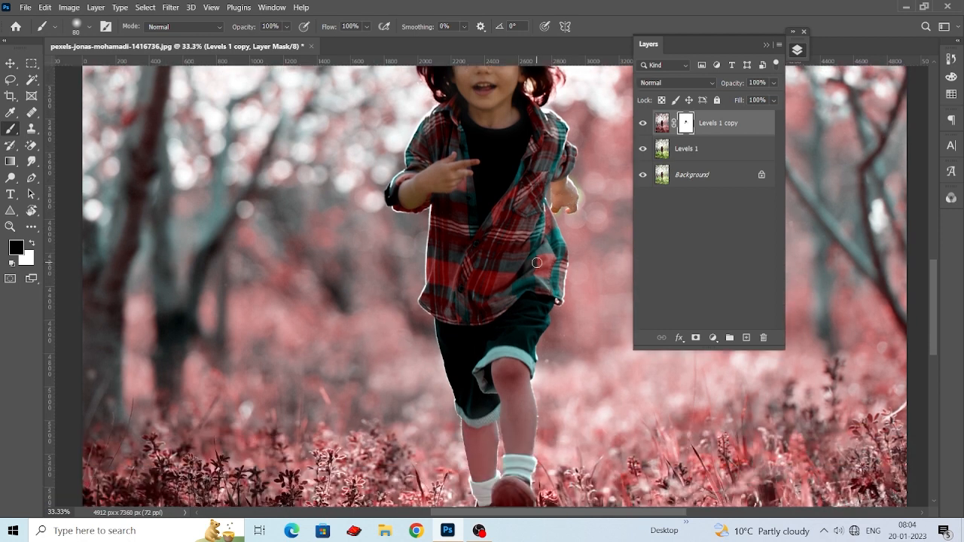
{"action": "key", "text": "bracketright"}
{"action": "key", "text": "bracketright"}
{"action": "key", "text": "bracketright"}
{"action": "key", "text": "bracketright"}
{"action": "mouse_move", "coordinate": [512, 331]}
{"action": "left_mouse_down"}
{"action": "mouse_move", "coordinate": [507, 309]}
{"action": "mouse_move", "coordinate": [515, 383]}
{"action": "mouse_move", "coordinate": [525, 384]}
{"action": "mouse_move", "coordinate": [515, 326]}
{"action": "left_mouse_up"}
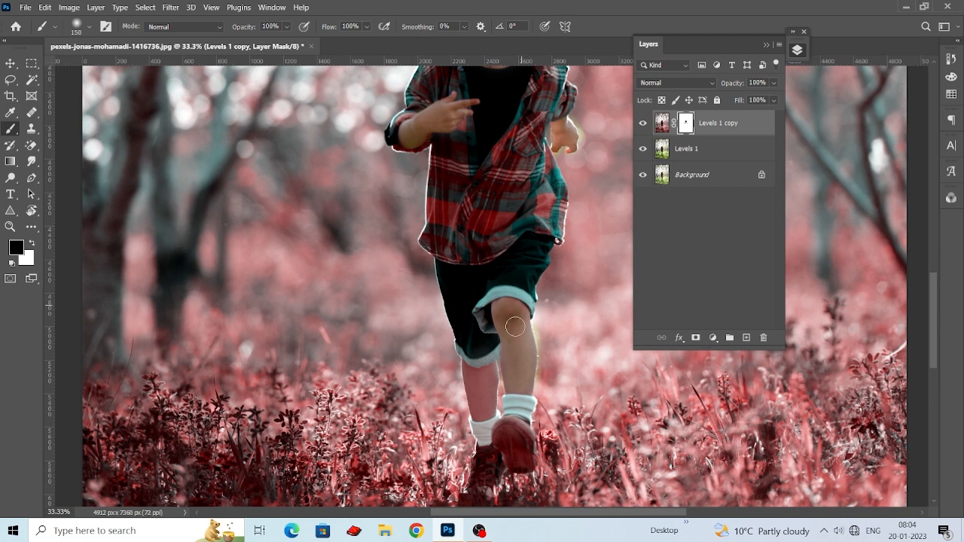
{"action": "scroll", "coordinate": [475, 363], "scroll_direction": "down", "scroll_amount": 2}
{"action": "mouse_move", "coordinate": [475, 366]}
{"action": "left_mouse_down"}
{"action": "mouse_move", "coordinate": [503, 341]}
{"action": "mouse_move", "coordinate": [505, 355]}
{"action": "mouse_move", "coordinate": [501, 336]}
{"action": "mouse_move", "coordinate": [506, 357]}
{"action": "mouse_move", "coordinate": [514, 354]}
{"action": "mouse_move", "coordinate": [516, 306]}
{"action": "mouse_move", "coordinate": [504, 327]}
{"action": "left_mouse_up"}
{"action": "key", "text": "bracketleft"}
{"action": "key", "text": "bracketleft"}
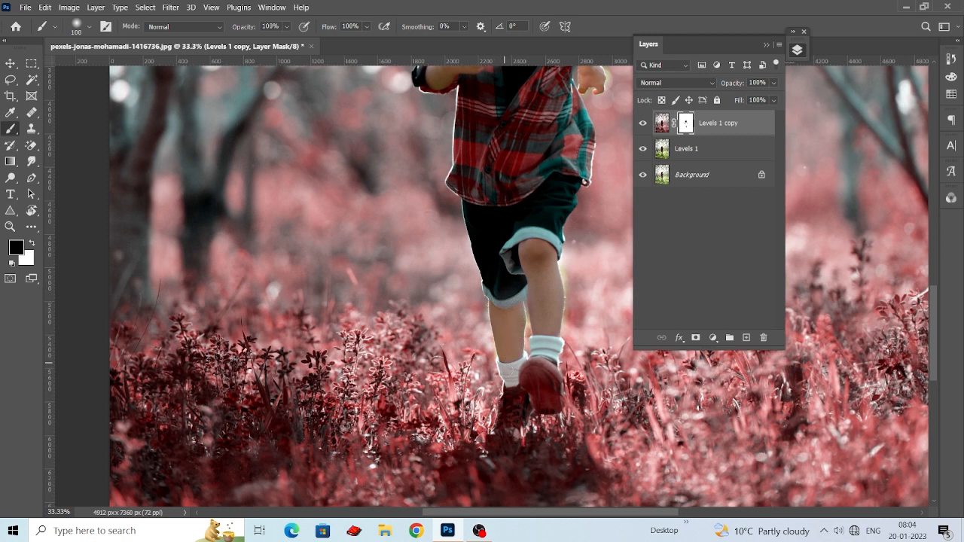
Step: Examine the whole photo, toggling the visibility of the Levels 1 copy layer to compare the masked colour effect
{"action": "scroll", "coordinate": [536, 324], "scroll_direction": "down", "scroll_amount": 3}
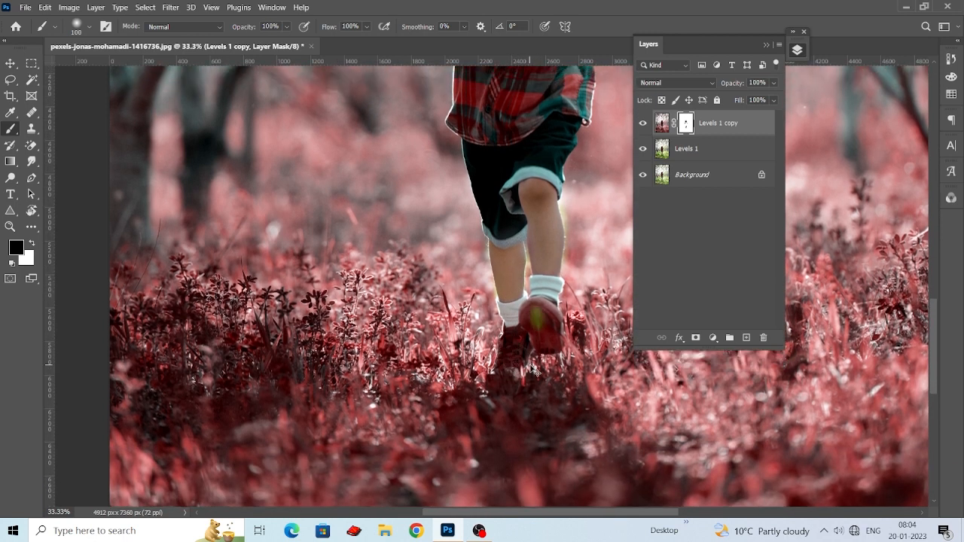
{"action": "scroll", "coordinate": [535, 370], "scroll_direction": "up", "scroll_amount": 1}
{"action": "scroll", "coordinate": [527, 361], "scroll_direction": "down", "scroll_amount": 4, "text": "alt"}
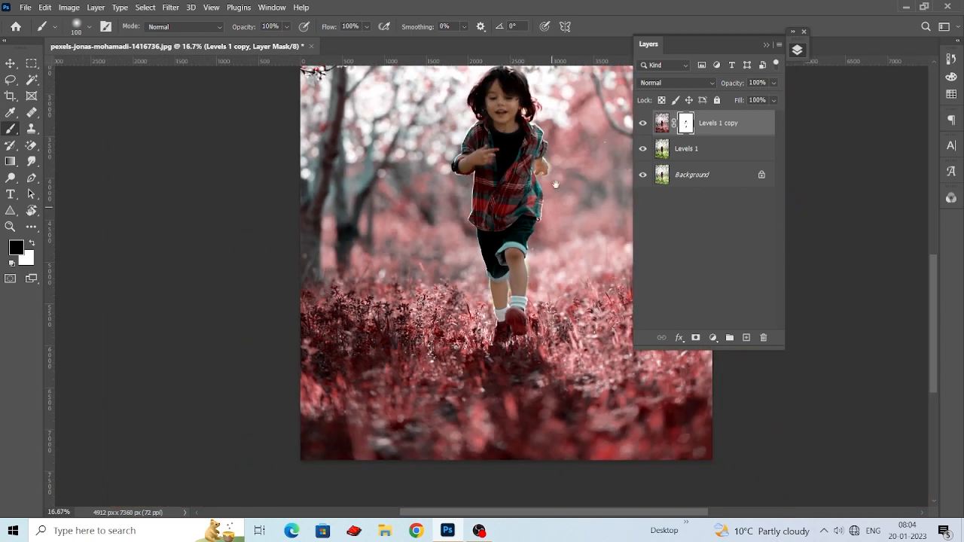
{"action": "scroll", "coordinate": [555, 184], "scroll_direction": "up", "scroll_amount": 3}
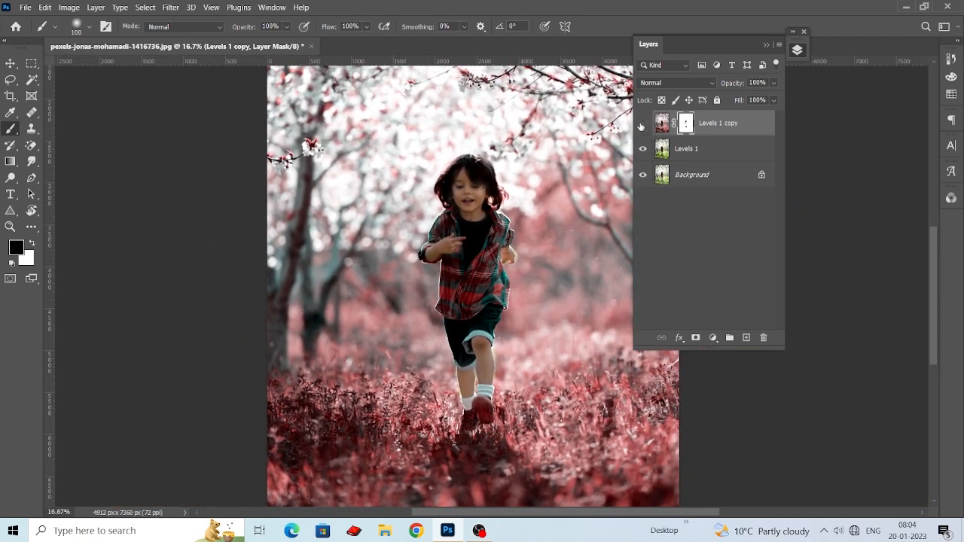
{"action": "left_click", "coordinate": [641, 127]}
{"action": "scroll", "coordinate": [454, 321], "scroll_direction": "down", "scroll_amount": 2}
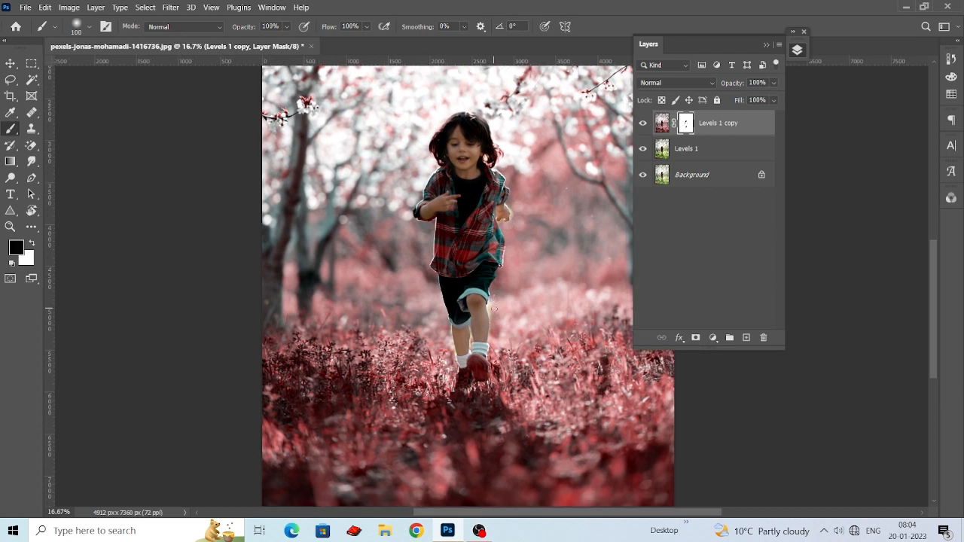
{"action": "scroll", "coordinate": [495, 313], "scroll_direction": "down", "scroll_amount": 1, "text": "alt"}
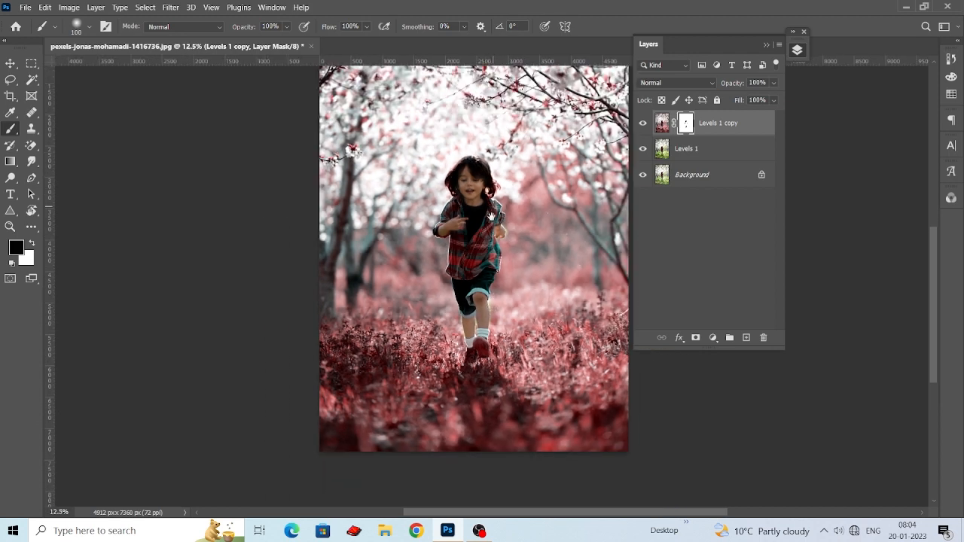
{"action": "scroll", "coordinate": [490, 217], "scroll_direction": "up", "scroll_amount": 1}
Step: Add a Brightness/Contrast adjustment layer above Levels 1 copy with Brightness -20 and Contrast 12
{"action": "left_click", "coordinate": [713, 337]}
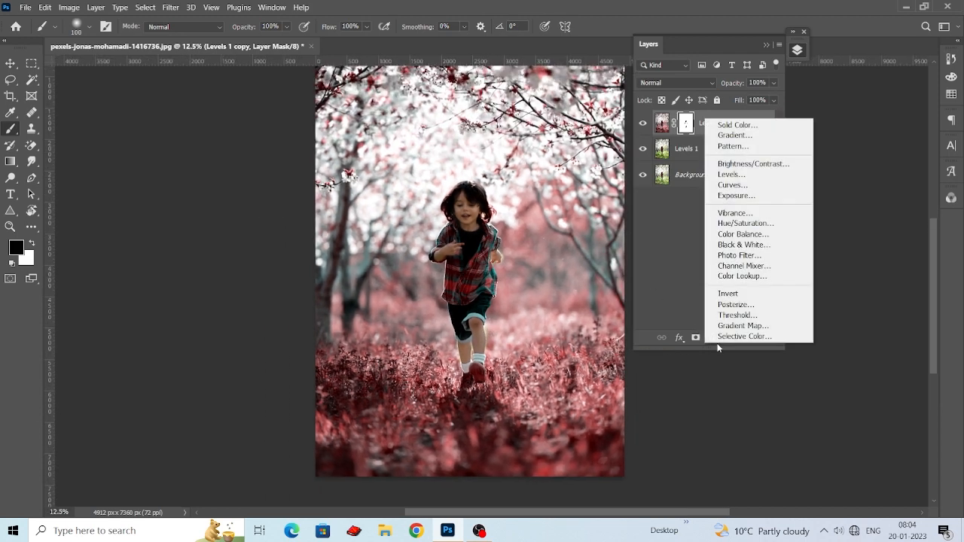
{"action": "left_click", "coordinate": [745, 164]}
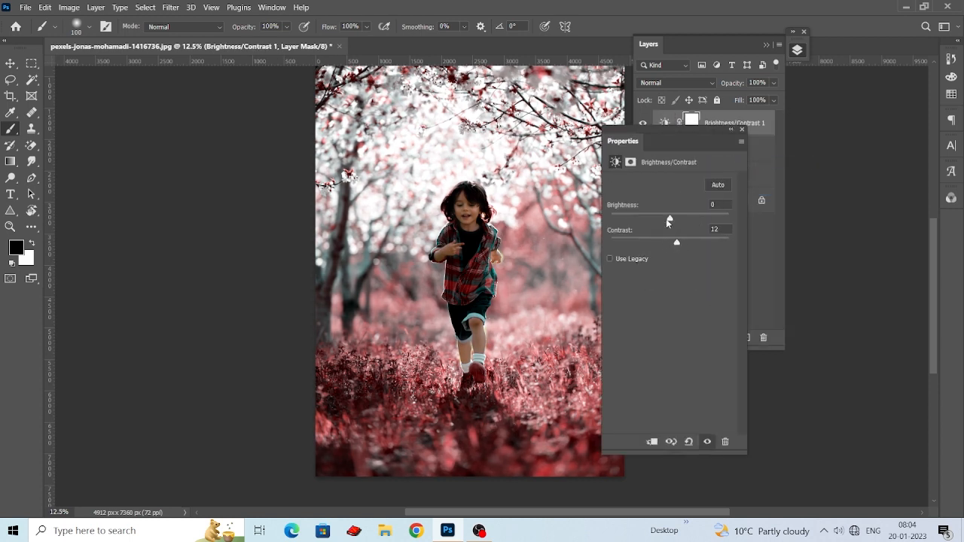
{"action": "mouse_move", "coordinate": [666, 219]}
{"action": "left_mouse_down"}
{"action": "mouse_move", "coordinate": [642, 219]}
{"action": "mouse_move", "coordinate": [664, 224]}
{"action": "mouse_move", "coordinate": [650, 230]}
{"action": "mouse_move", "coordinate": [661, 233]}
{"action": "left_mouse_up"}
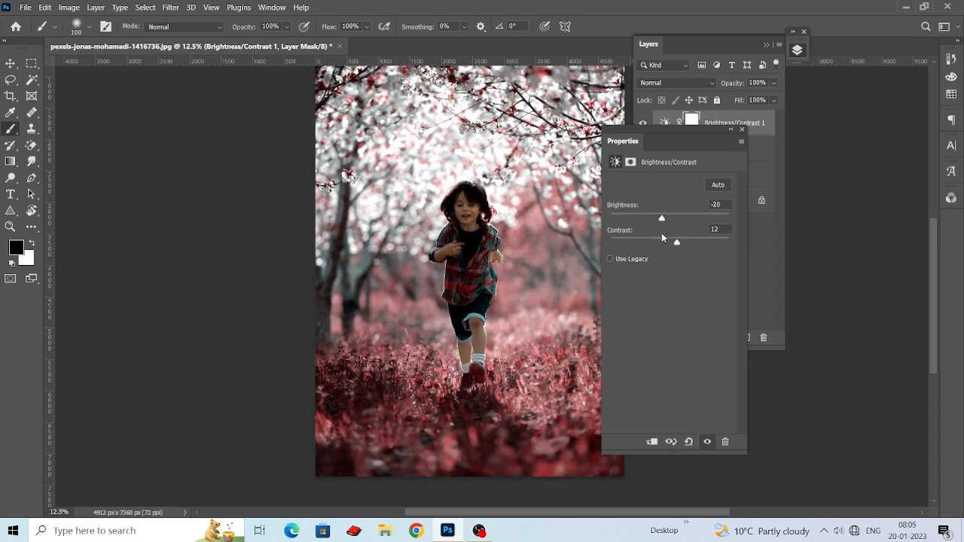
{"action": "left_click", "coordinate": [731, 129]}
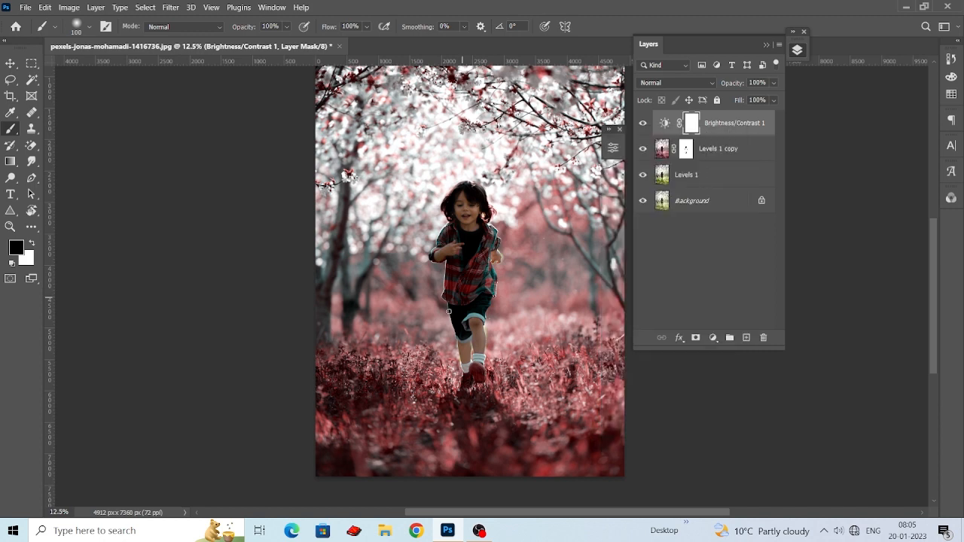
Step: Paint black on the Brightness/Contrast mask over the child's face, clothes and legs, enlarging the brush to 250 px
{"action": "key", "text": "ctrl+plus"}
{"action": "mouse_move", "coordinate": [432, 207]}
{"action": "left_mouse_down"}
{"action": "mouse_move", "coordinate": [460, 257]}
{"action": "mouse_move", "coordinate": [444, 262]}
{"action": "left_mouse_up"}
{"action": "key", "text": "bracketright"}
{"action": "key", "text": "bracketright"}
{"action": "key", "text": "bracketright"}
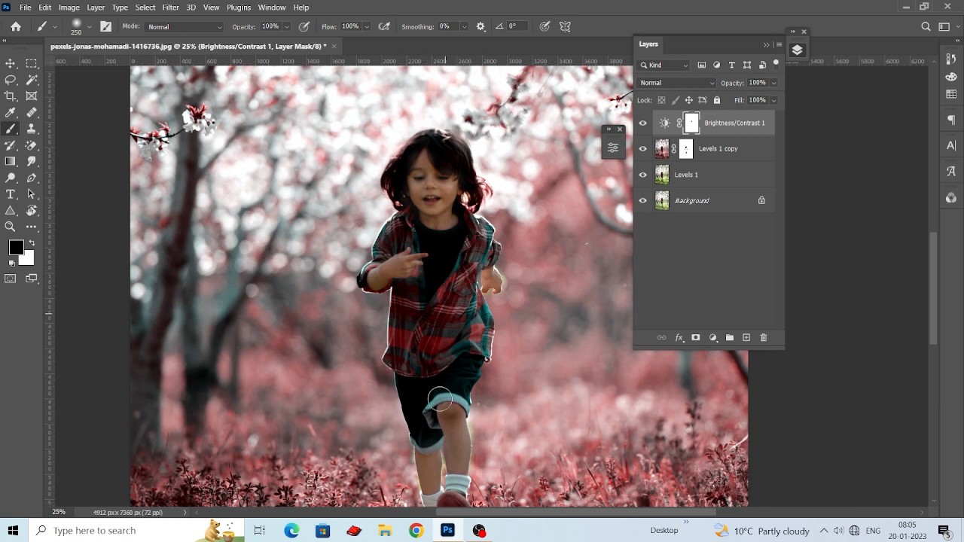
{"action": "scroll", "coordinate": [437, 360], "scroll_direction": "down", "scroll_amount": 4}
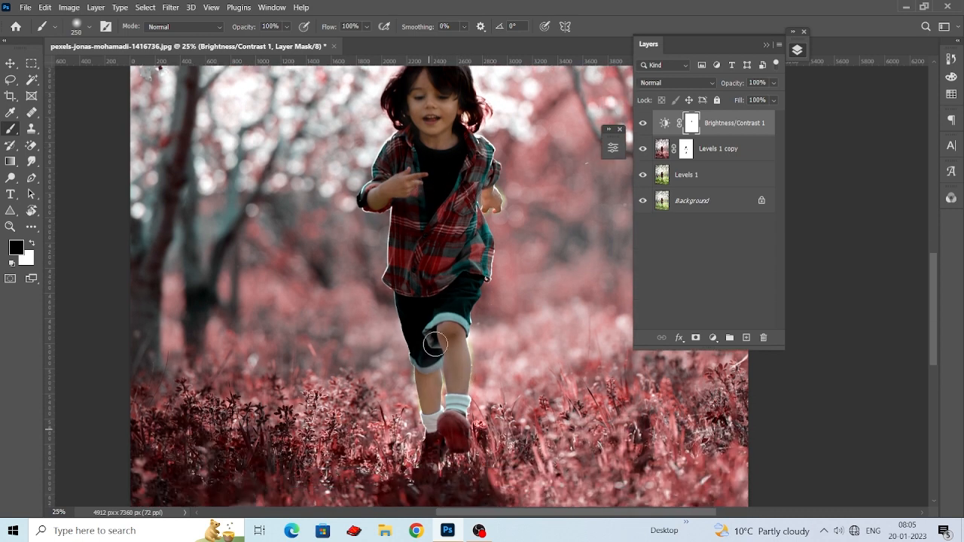
{"action": "scroll", "coordinate": [450, 302], "scroll_direction": "up", "scroll_amount": 2}
{"action": "mouse_move", "coordinate": [450, 302]}
{"action": "left_mouse_down"}
{"action": "mouse_move", "coordinate": [427, 175]}
{"action": "mouse_move", "coordinate": [402, 196]}
{"action": "mouse_move", "coordinate": [450, 271]}
{"action": "mouse_move", "coordinate": [437, 149]}
{"action": "left_mouse_up"}
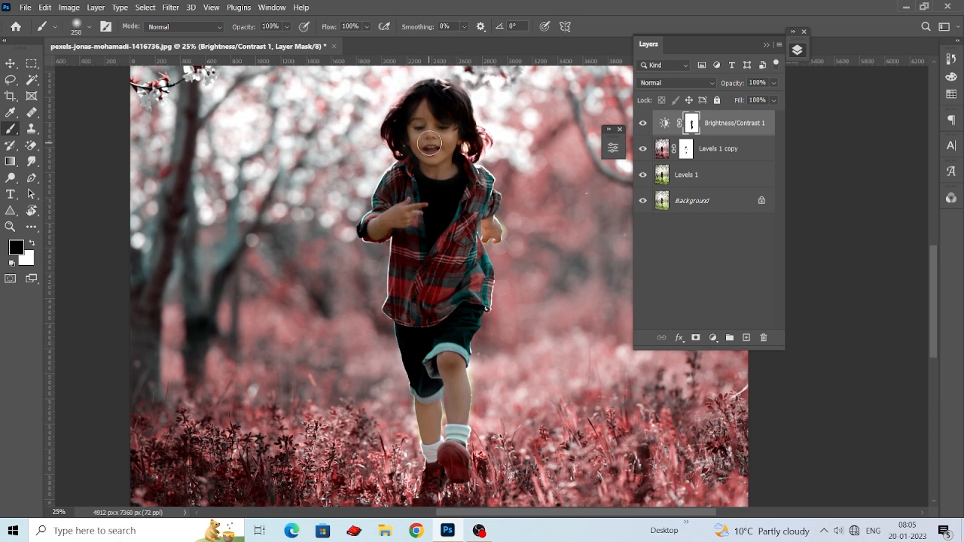
{"action": "scroll", "coordinate": [431, 158], "scroll_direction": "up", "scroll_amount": 2}
{"action": "scroll", "coordinate": [434, 170], "scroll_direction": "left", "scroll_amount": 1}
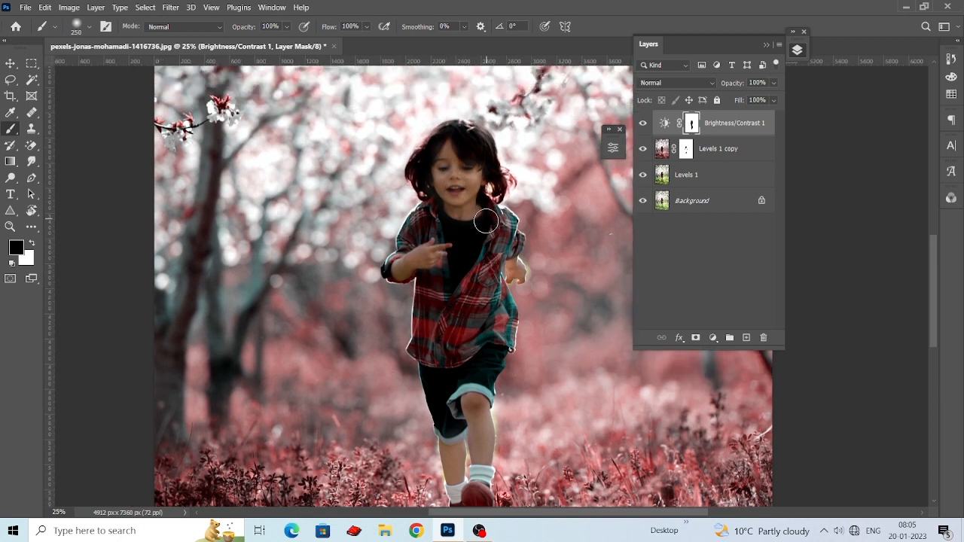
Step: Paint black at 63% brush opacity with a 700 px brush on the Brightness/Contrast mask over the dark grass around the child's feet
{"action": "scroll", "coordinate": [455, 174], "scroll_direction": "down", "scroll_amount": 5}
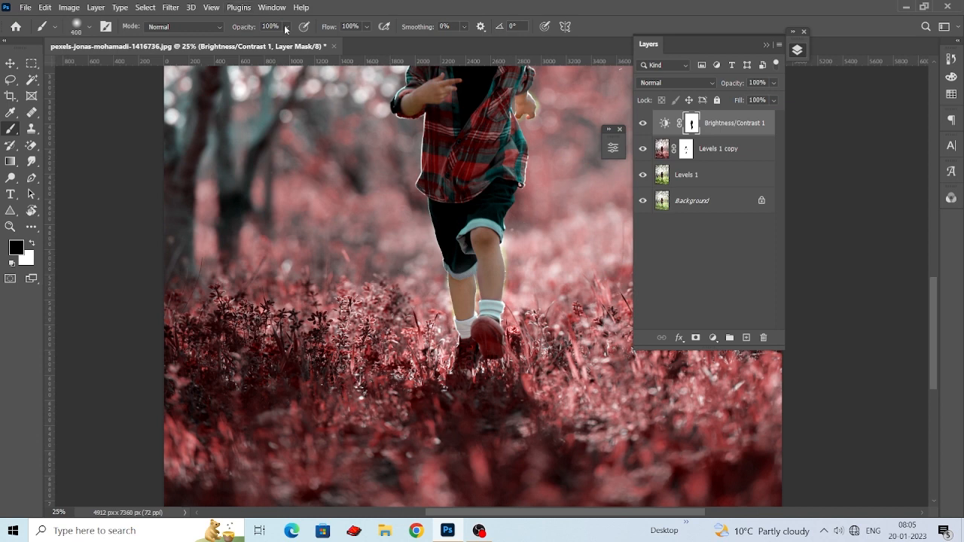
{"action": "left_click_drag", "start_coordinate": [284, 28], "coordinate": [280, 39]}
{"action": "key", "text": "bracketright"}
{"action": "key", "text": "bracketright"}
{"action": "key", "text": "bracketright"}
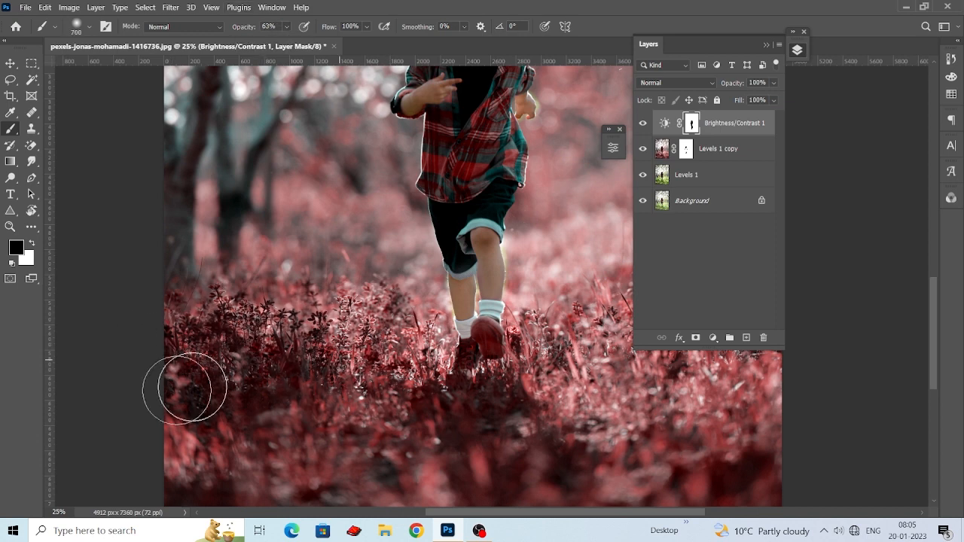
{"action": "scroll", "coordinate": [457, 427], "scroll_direction": "up", "scroll_amount": 1}
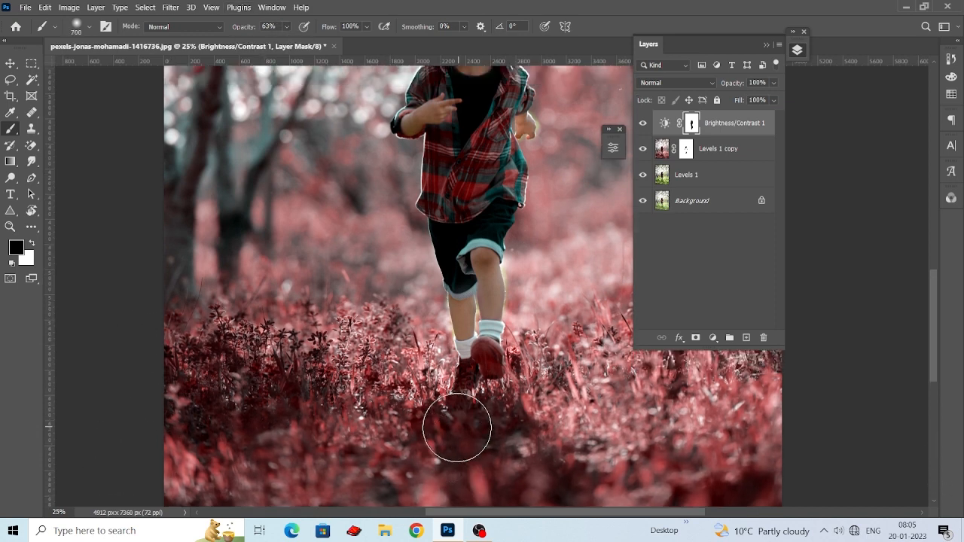
{"action": "scroll", "coordinate": [457, 428], "scroll_direction": "up", "scroll_amount": 1}
{"action": "scroll", "coordinate": [459, 429], "scroll_direction": "down", "scroll_amount": 2}
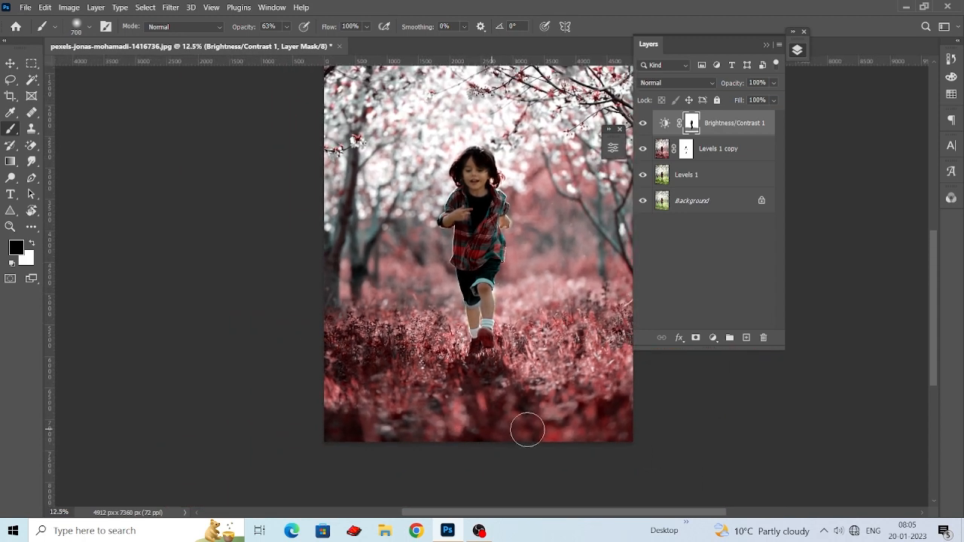
Step: Enlarge the brush to 1100 px and paint black on the Brightness/Contrast mask over the grass in the photo's lower foreground
{"action": "key", "text": "bracketright"}
{"action": "key", "text": "bracketright"}
{"action": "key", "text": "bracketright"}
{"action": "key", "text": "bracketright"}
{"action": "scroll", "coordinate": [445, 380], "scroll_direction": "up", "scroll_amount": 1}
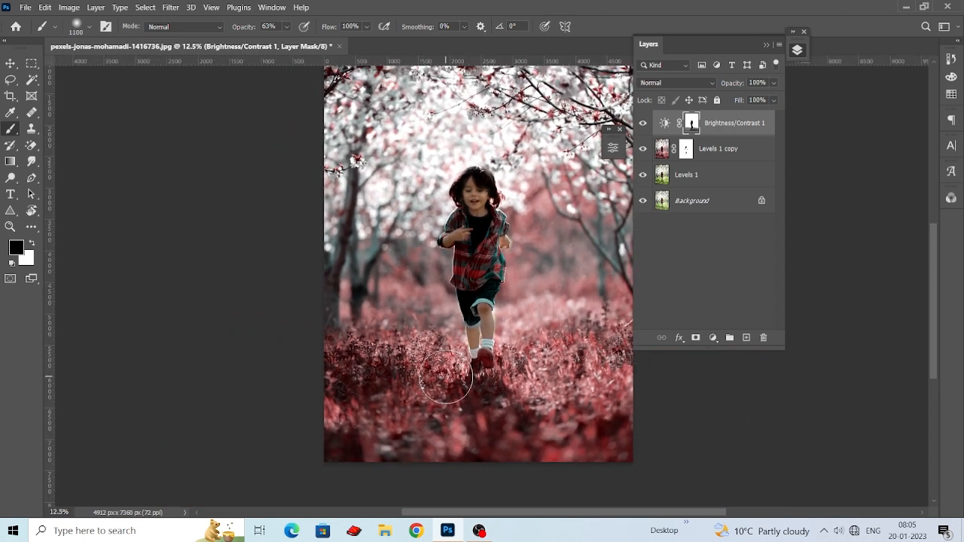
{"action": "left_click_drag", "start_coordinate": [448, 359], "coordinate": [440, 455]}
Step: Add a Levels adjustment layer above Brightness/Contrast 1 and try moving the black point of its Red channel
{"action": "left_click", "coordinate": [11, 64]}
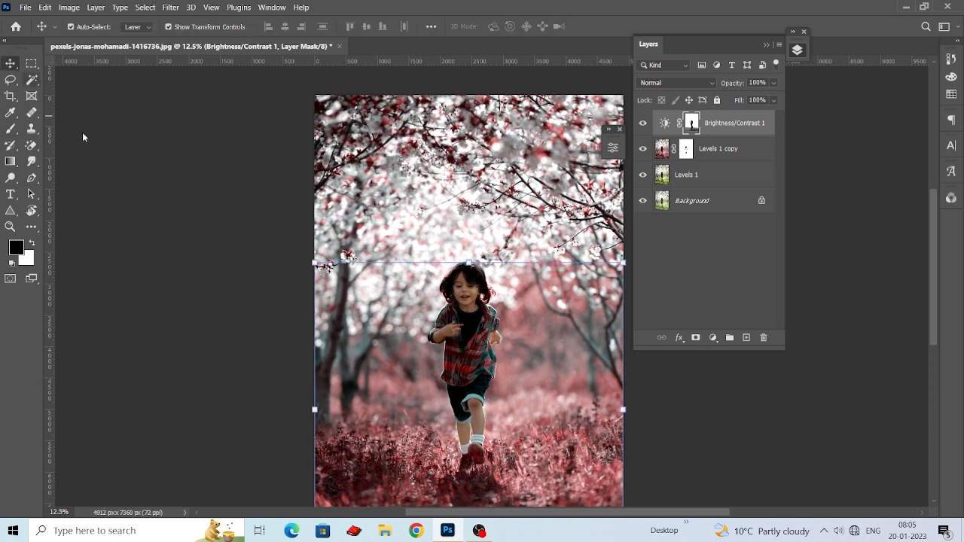
{"action": "left_click", "coordinate": [259, 233]}
{"action": "left_click", "coordinate": [709, 124]}
{"action": "left_click", "coordinate": [713, 337]}
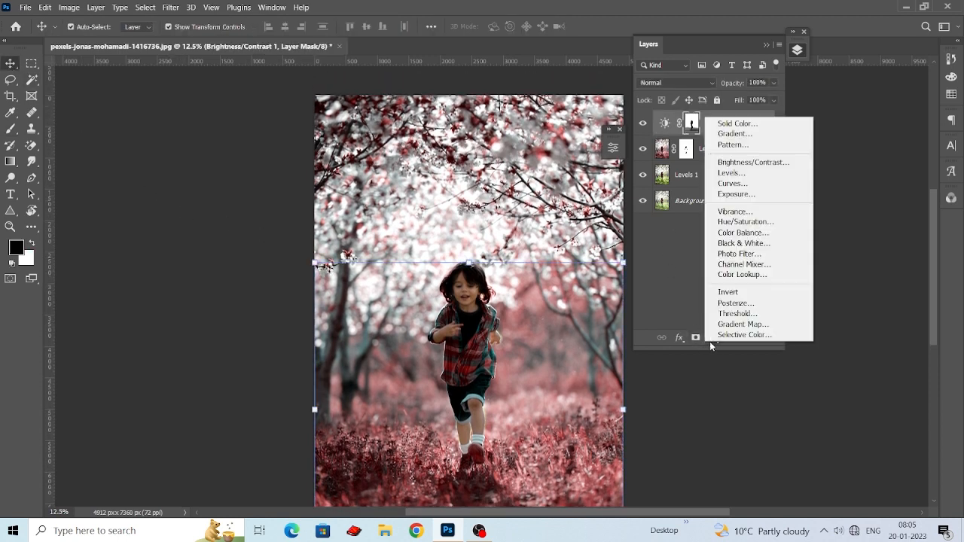
{"action": "left_click", "coordinate": [730, 173]}
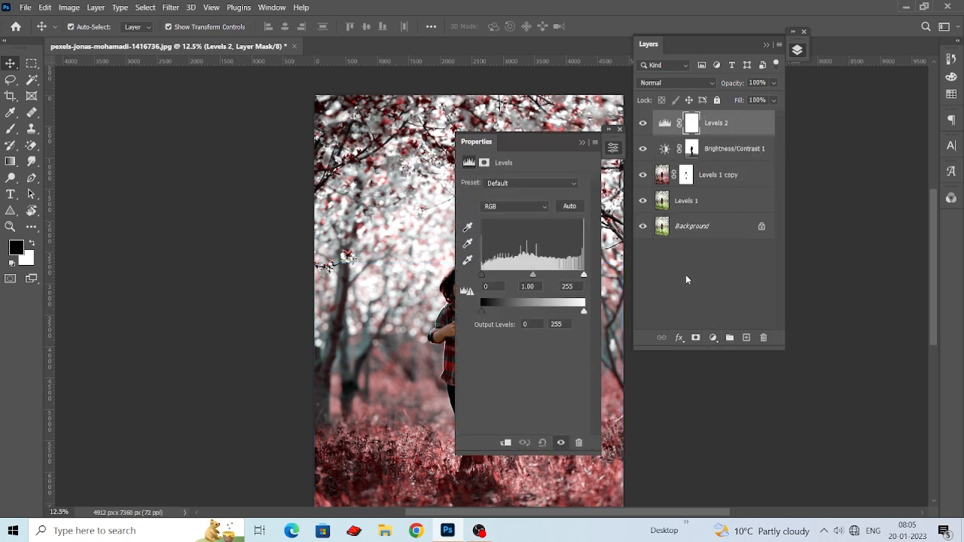
{"action": "left_click", "coordinate": [528, 206]}
{"action": "left_click", "coordinate": [500, 219]}
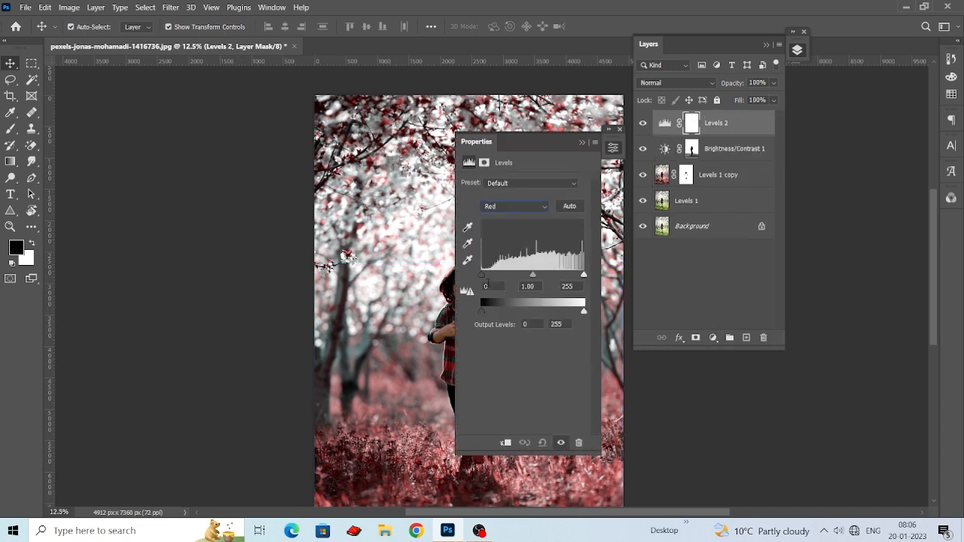
{"action": "mouse_move", "coordinate": [481, 275]}
{"action": "left_mouse_down"}
{"action": "mouse_move", "coordinate": [488, 278]}
{"action": "mouse_move", "coordinate": [476, 279]}
{"action": "left_mouse_up"}
Step: Set the Blue channel's midtone in Levels 2 to 1.12 and compare the photo with the layer hidden and shown
{"action": "left_click", "coordinate": [515, 209]}
{"action": "left_click", "coordinate": [508, 235]}
{"action": "left_click", "coordinate": [511, 207]}
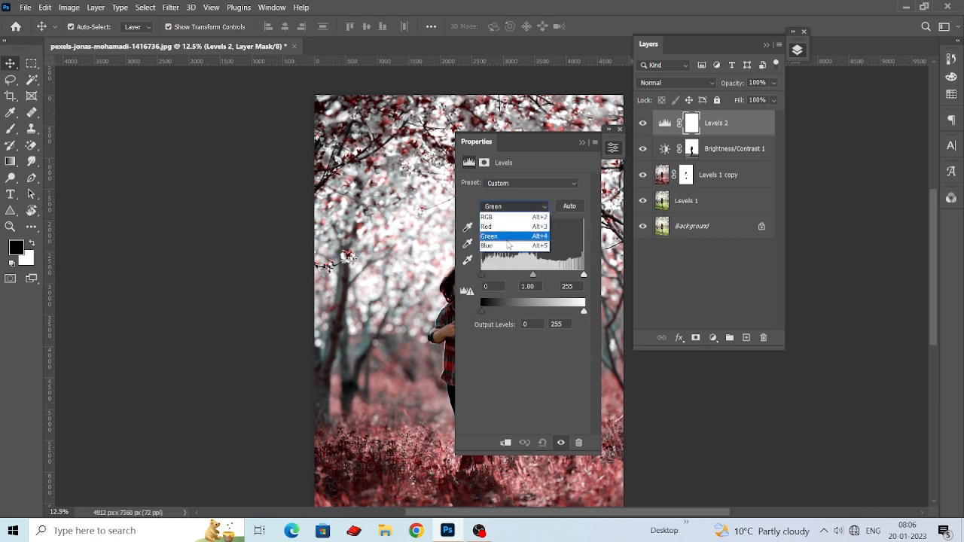
{"action": "left_click", "coordinate": [508, 245]}
{"action": "left_click", "coordinate": [512, 207]}
{"action": "left_click", "coordinate": [503, 246]}
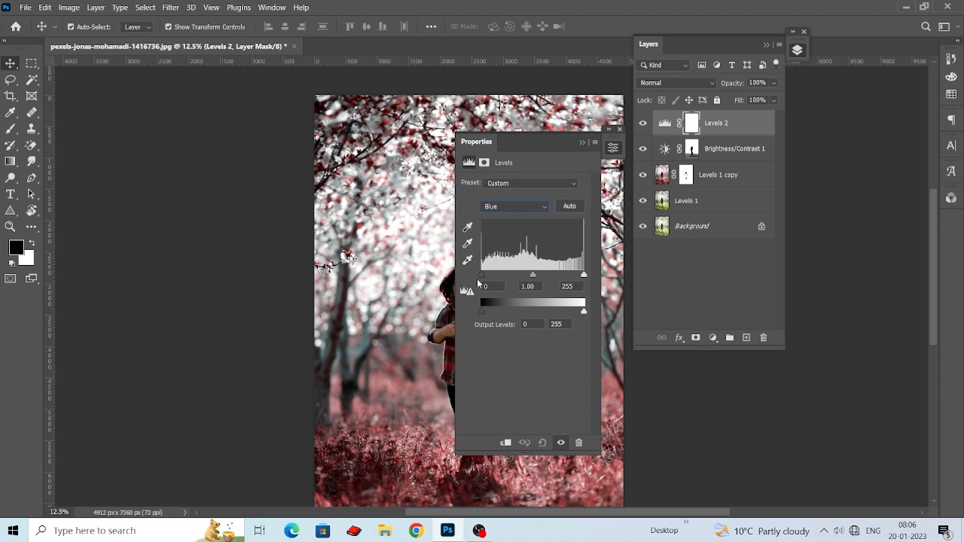
{"action": "left_click_drag", "start_coordinate": [483, 277], "coordinate": [487, 276]}
{"action": "left_click_drag", "start_coordinate": [481, 276], "coordinate": [478, 276]}
{"action": "left_click_drag", "start_coordinate": [525, 143], "coordinate": [777, 121]}
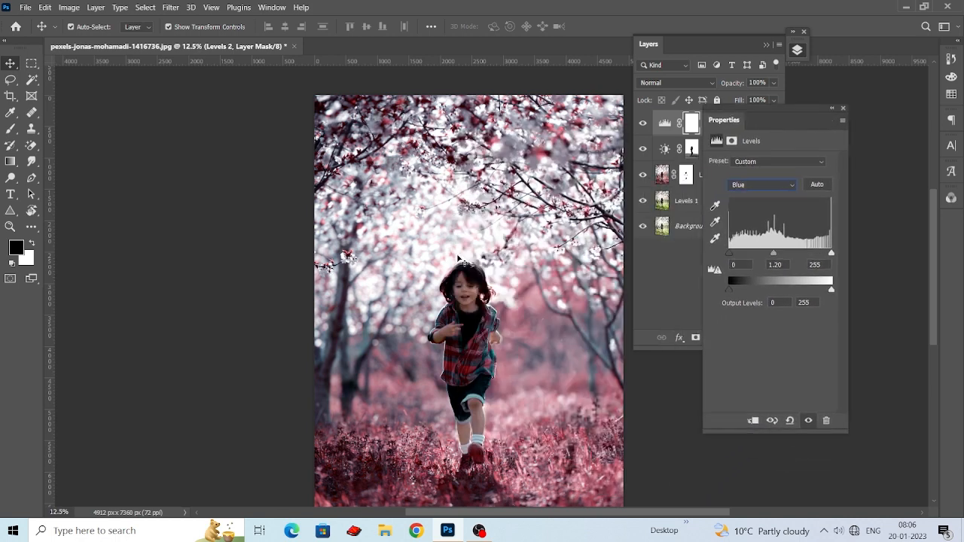
{"action": "left_click_drag", "start_coordinate": [442, 320], "coordinate": [403, 249]}
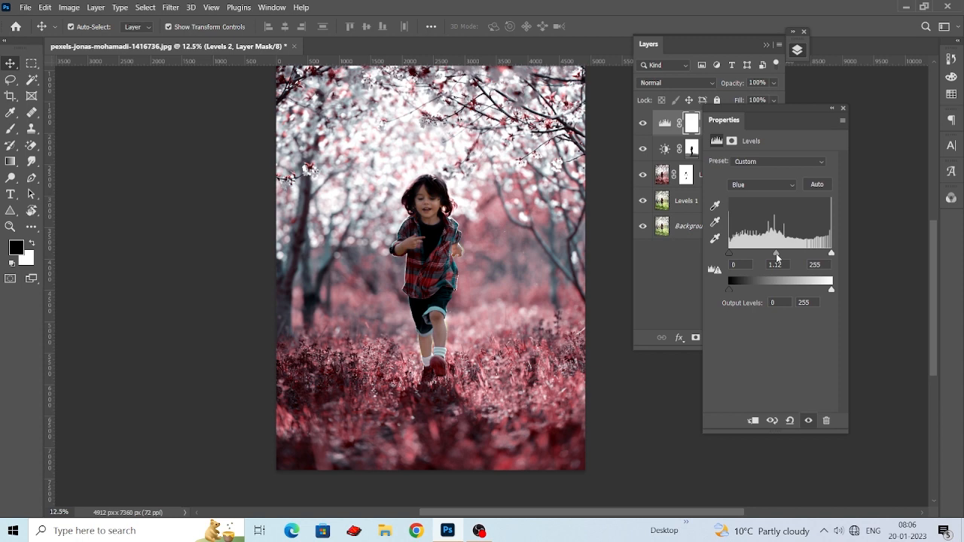
{"action": "left_click", "coordinate": [832, 111]}
{"action": "left_click", "coordinate": [642, 124]}
{"action": "left_click", "coordinate": [643, 125]}
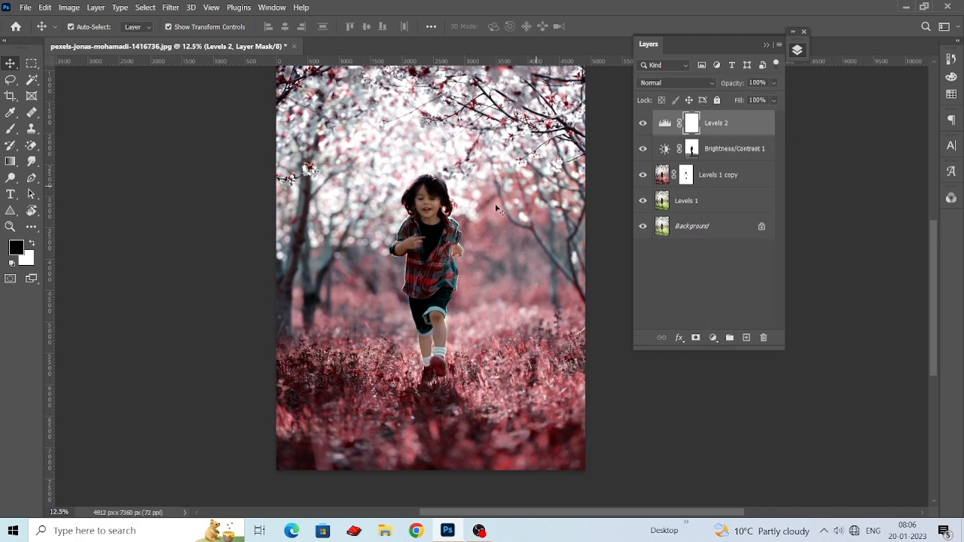
Step: Add a Color Balance adjustment layer above Levels 2 with midtones at Cyan-Red +10 and Yellow-Blue +13
{"action": "scroll", "coordinate": [415, 319], "scroll_direction": "up", "scroll_amount": 2}
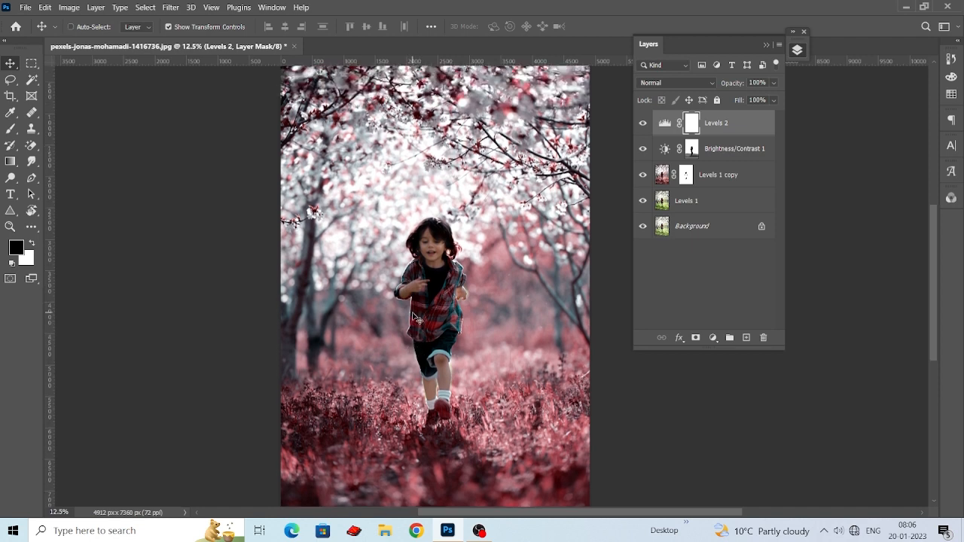
{"action": "scroll", "coordinate": [415, 319], "scroll_direction": "up", "scroll_amount": 1}
{"action": "left_click_drag", "start_coordinate": [424, 310], "coordinate": [436, 236]}
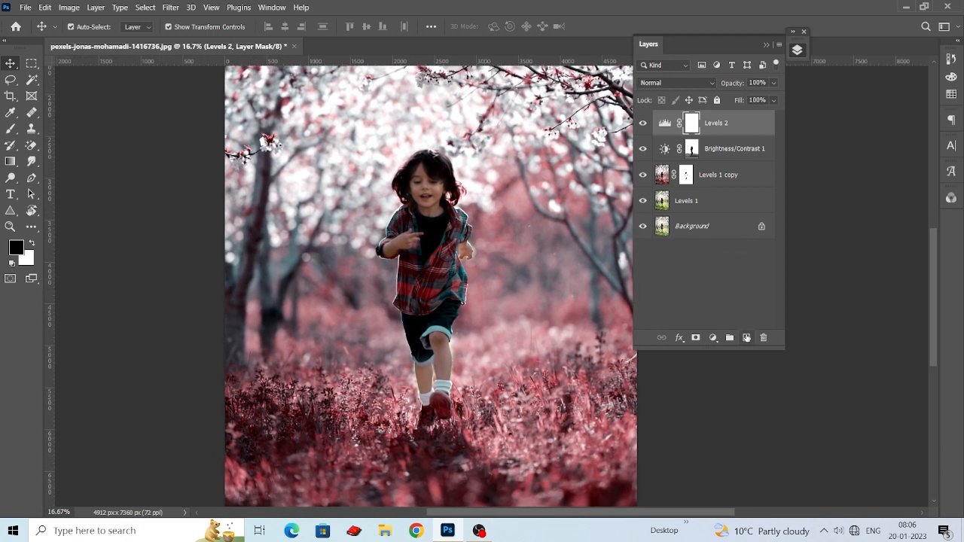
{"action": "left_click", "coordinate": [713, 338]}
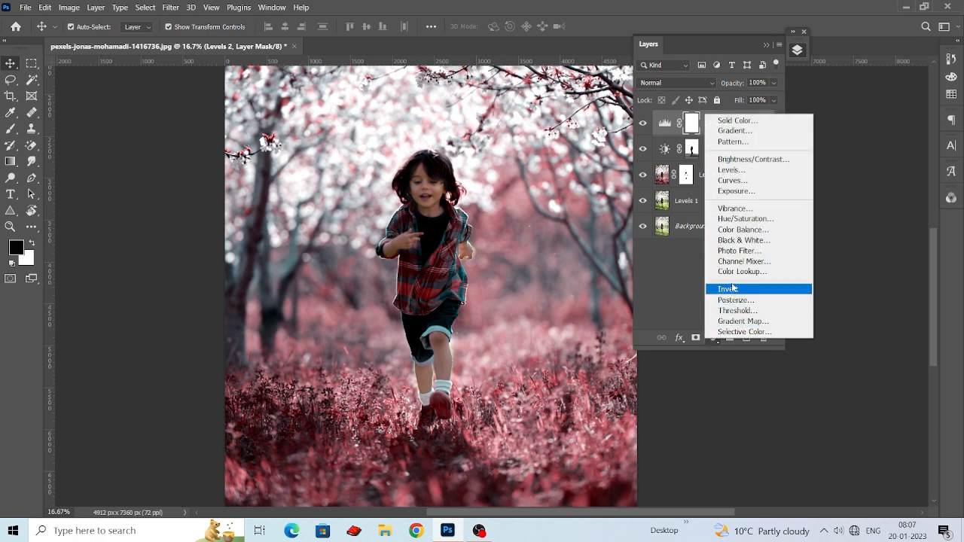
{"action": "left_click", "coordinate": [735, 231]}
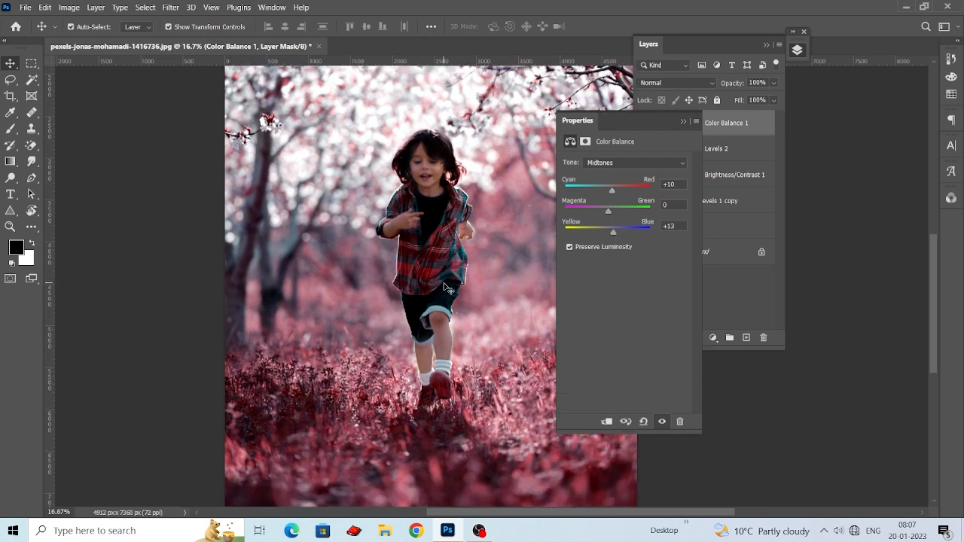
{"action": "scroll", "coordinate": [448, 289], "scroll_direction": "up", "scroll_amount": 1}
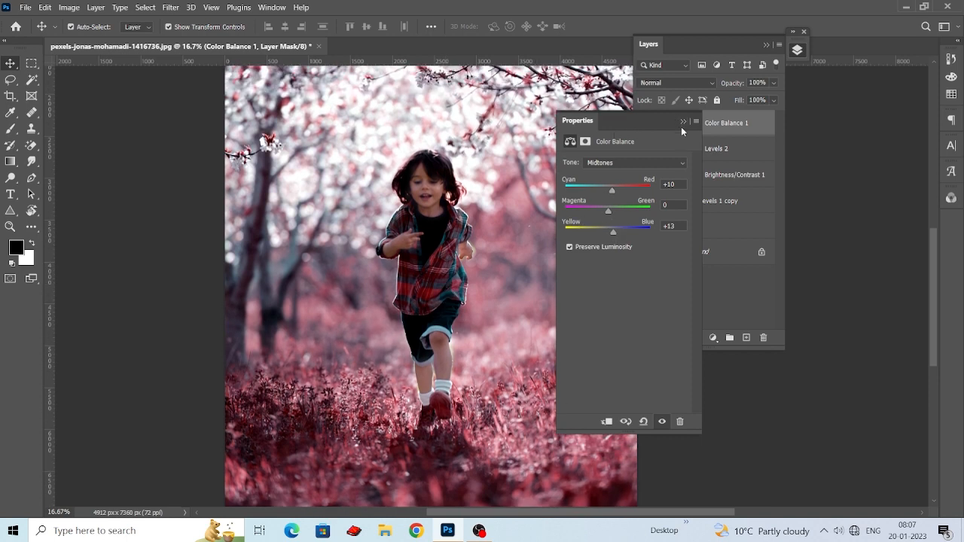
{"action": "left_click", "coordinate": [683, 120]}
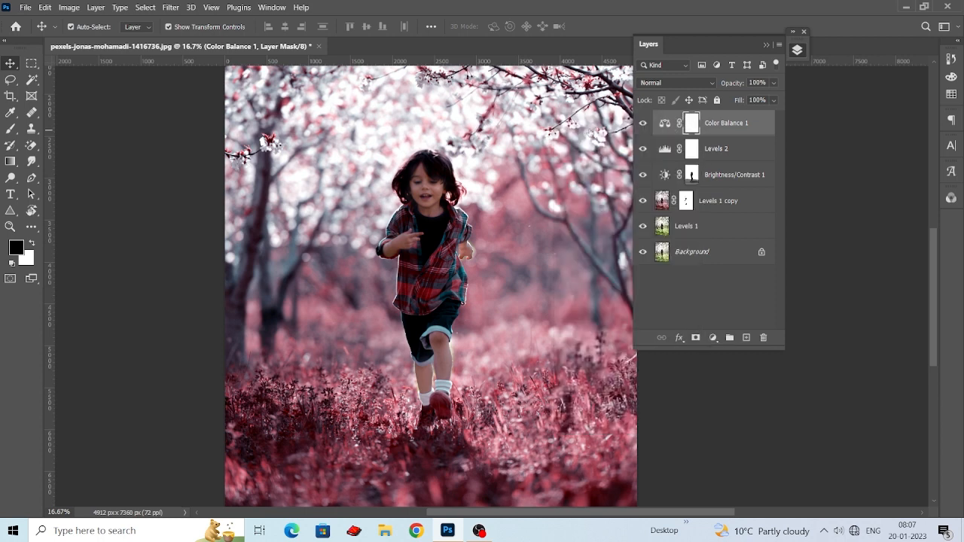
Step: Paint black on the Color Balance mask over the child's skin with the brush reduced to 300 px
{"action": "key", "text": "b"}
{"action": "key", "text": "bracketleft"}
{"action": "key", "text": "bracketleft"}
{"action": "key", "text": "bracketleft"}
{"action": "key", "text": "bracketleft"}
{"action": "key", "text": "bracketleft"}
{"action": "key", "text": "bracketleft"}
{"action": "key", "text": "bracketleft"}
{"action": "key", "text": "bracketleft"}
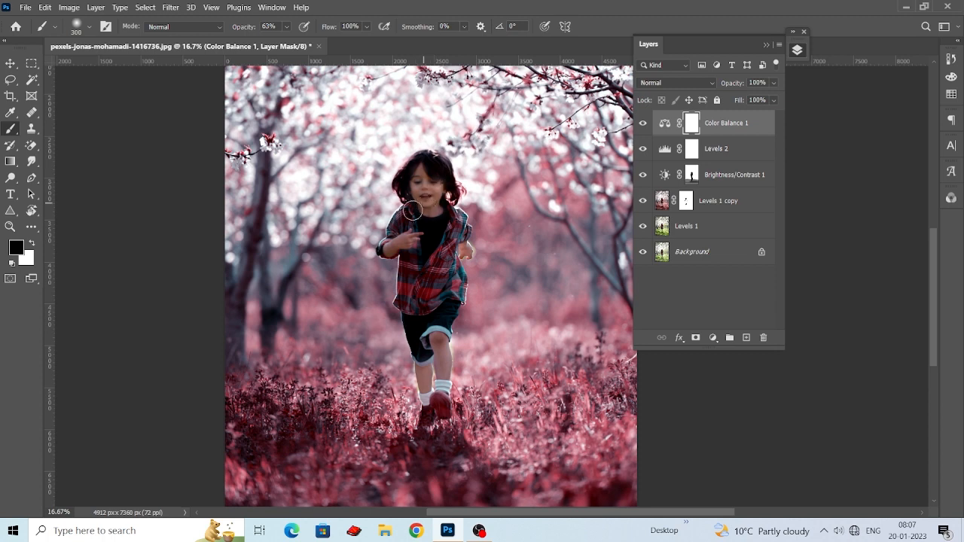
{"action": "left_click", "coordinate": [463, 251]}
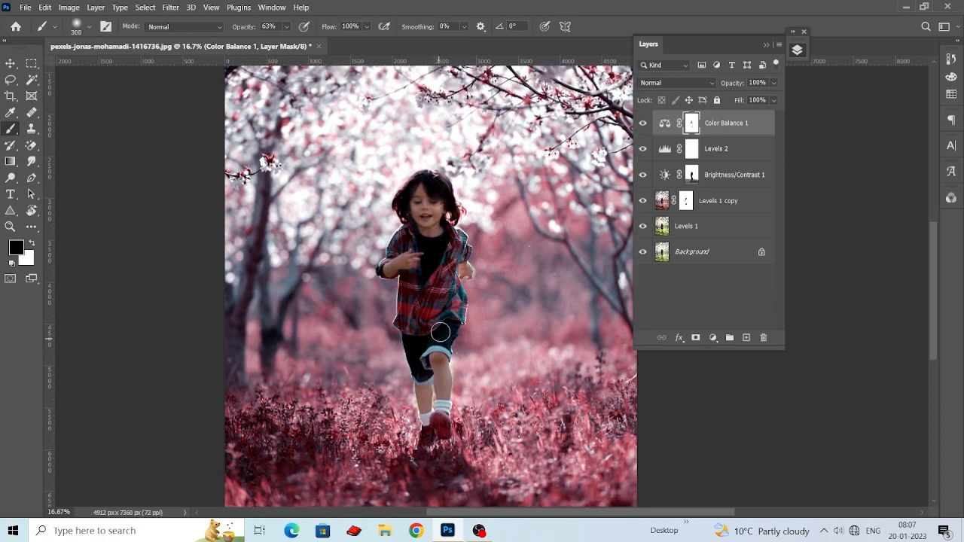
Step: Create a new layer above Color Balance 1, fill it with white and set its blend mode to Soft Light
{"action": "scroll", "coordinate": [441, 331], "scroll_direction": "up", "scroll_amount": 4}
{"action": "key", "text": "ctrl+plus"}
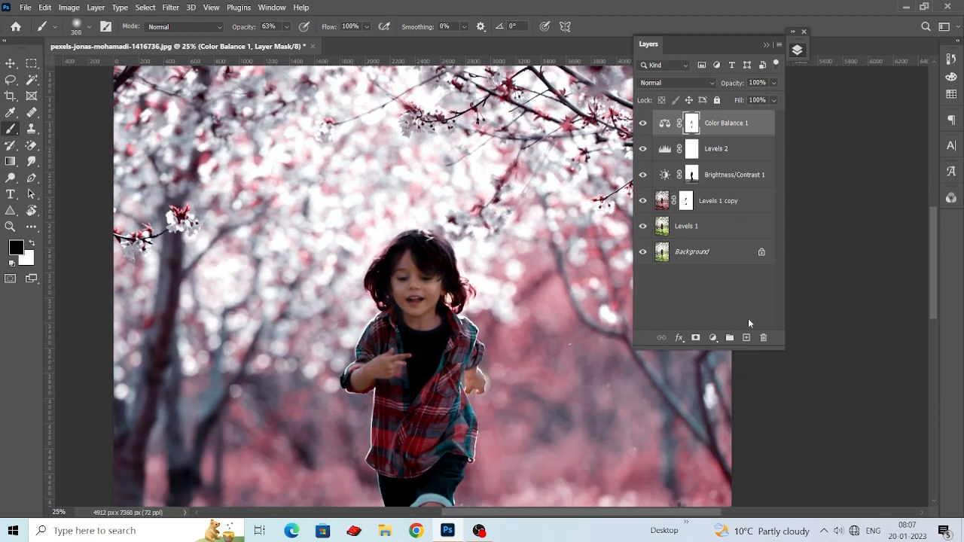
{"action": "left_click", "coordinate": [746, 338]}
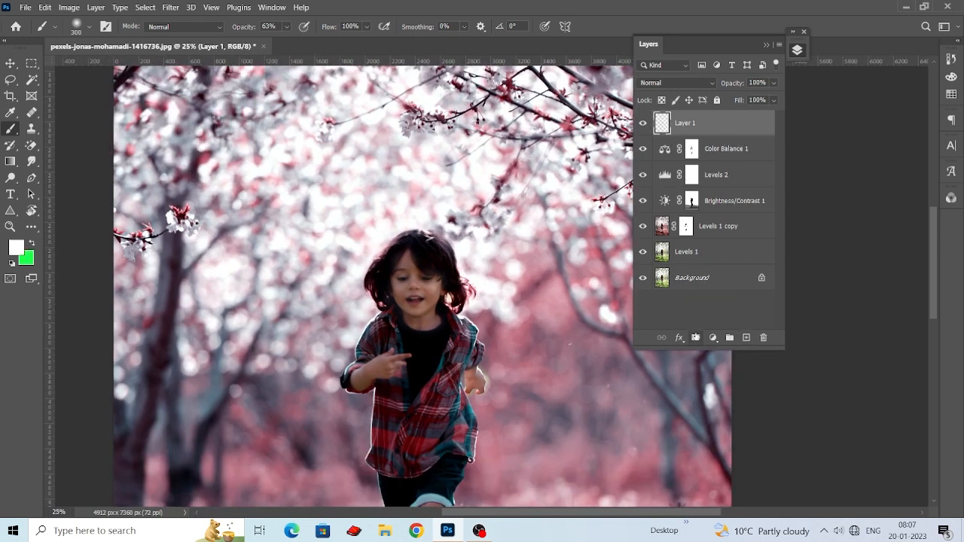
{"action": "key", "text": "alt+BackSpace"}
{"action": "left_click", "coordinate": [674, 82]}
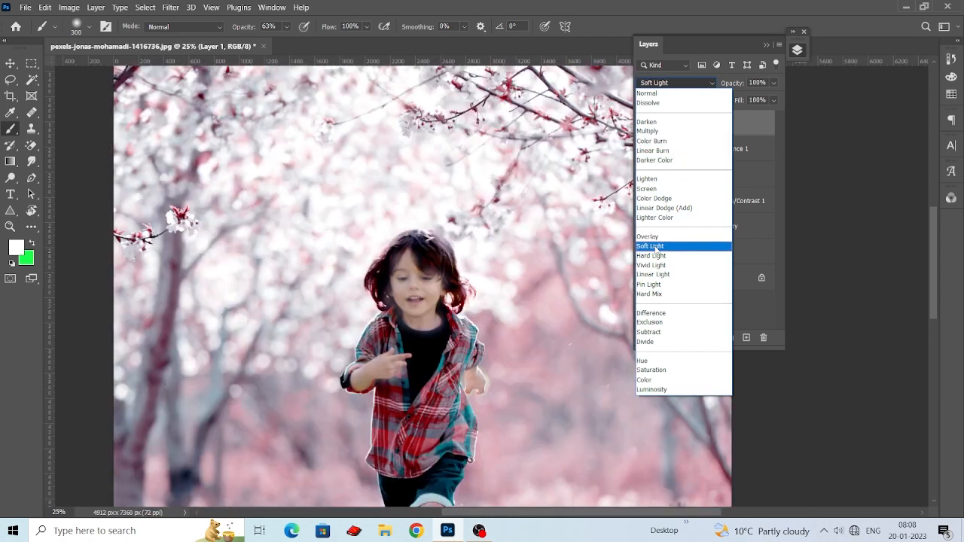
{"action": "left_click", "coordinate": [656, 249]}
Step: Add an inverted black mask to the white Soft Light layer, reduce the brush to 150 px and set the layer's opacity to 64%
{"action": "mouse_move", "coordinate": [419, 283]}
{"action": "left_mouse_down"}
{"action": "mouse_move", "coordinate": [420, 144]}
{"action": "mouse_move", "coordinate": [433, 229]}
{"action": "left_mouse_up"}
{"action": "mouse_move", "coordinate": [414, 167]}
{"action": "left_mouse_down"}
{"action": "mouse_move", "coordinate": [416, 187]}
{"action": "mouse_move", "coordinate": [432, 46]}
{"action": "mouse_move", "coordinate": [413, 183]}
{"action": "left_mouse_up"}
{"action": "left_click", "coordinate": [695, 338]}
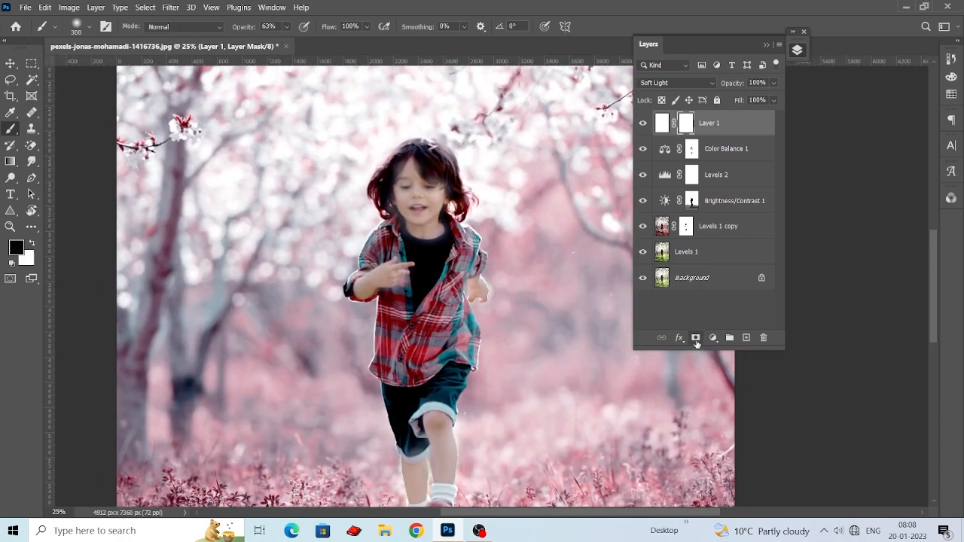
{"action": "key", "text": "ctrl+i"}
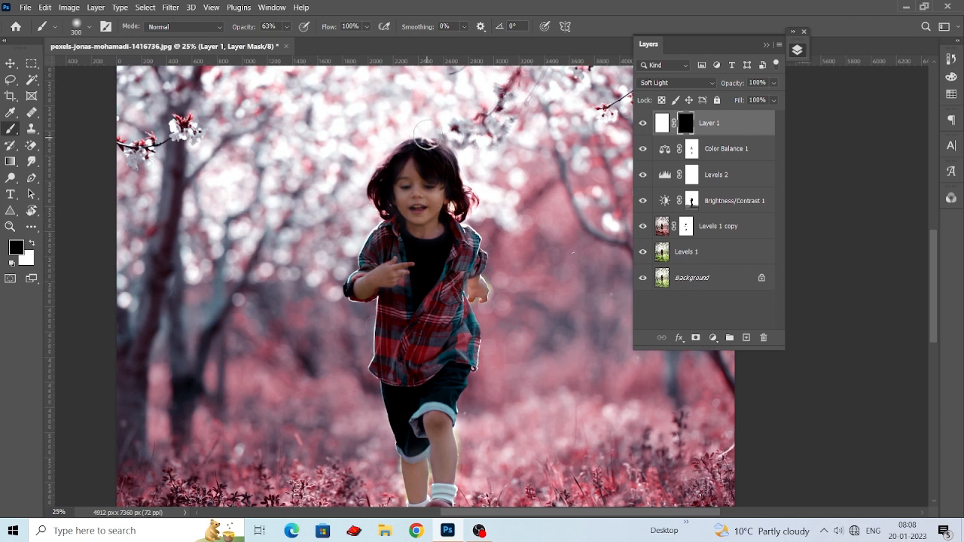
{"action": "key", "text": "bracketleft"}
{"action": "key", "text": "bracketleft"}
{"action": "key", "text": "bracketleft"}
{"action": "left_click_drag", "start_coordinate": [777, 82], "coordinate": [756, 98]}
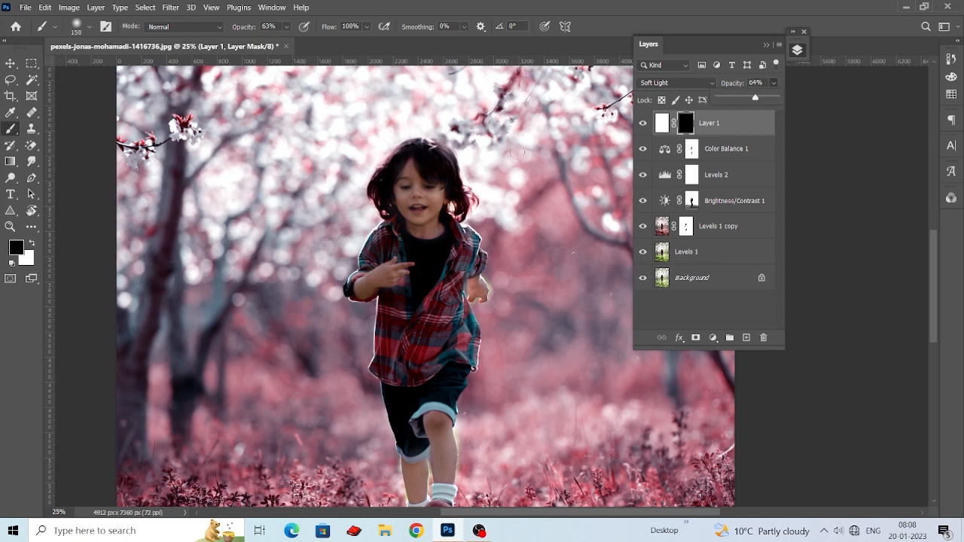
Step: Paint white on the Soft Light layer's mask over the child's face, neck and hands to brighten the skin
{"action": "left_click", "coordinate": [409, 175]}
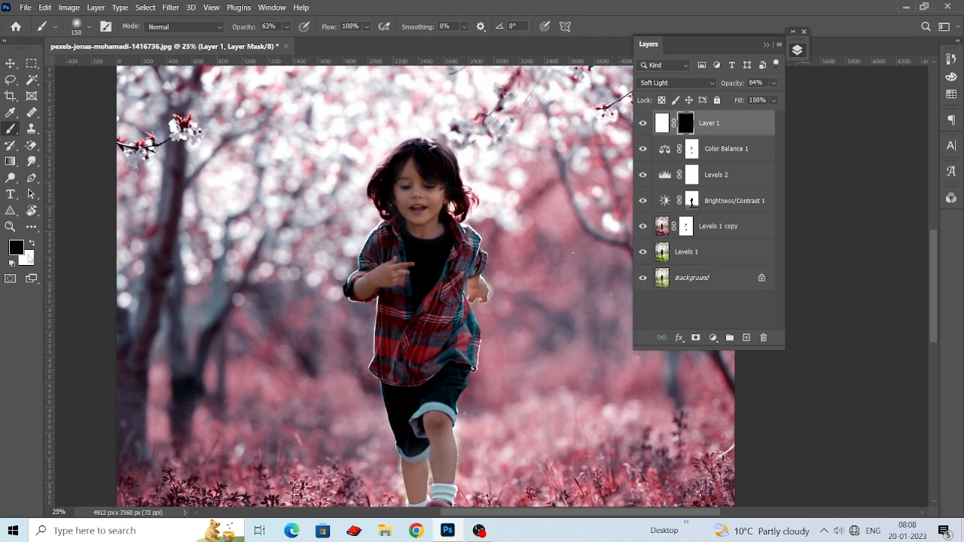
{"action": "key", "text": "x"}
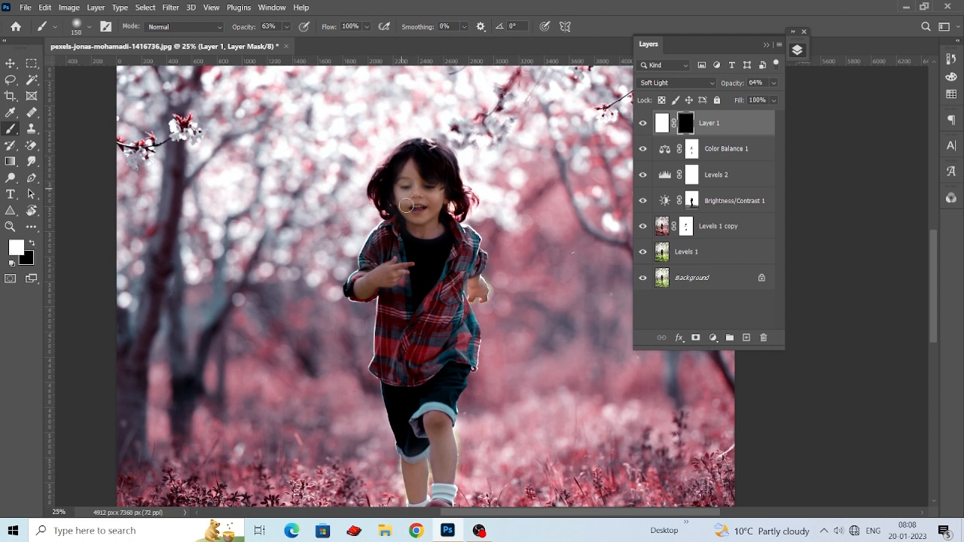
{"action": "mouse_move", "coordinate": [407, 205]}
{"action": "left_mouse_down"}
{"action": "mouse_move", "coordinate": [434, 202]}
{"action": "mouse_move", "coordinate": [402, 206]}
{"action": "mouse_move", "coordinate": [427, 212]}
{"action": "mouse_move", "coordinate": [416, 219]}
{"action": "mouse_move", "coordinate": [435, 228]}
{"action": "mouse_move", "coordinate": [421, 233]}
{"action": "mouse_move", "coordinate": [436, 228]}
{"action": "mouse_move", "coordinate": [430, 252]}
{"action": "mouse_move", "coordinate": [404, 259]}
{"action": "left_mouse_up"}
{"action": "scroll", "coordinate": [430, 249], "scroll_direction": "down", "scroll_amount": 1}
{"action": "mouse_move", "coordinate": [468, 252]}
{"action": "left_mouse_down"}
{"action": "mouse_move", "coordinate": [471, 265]}
{"action": "mouse_move", "coordinate": [420, 175]}
{"action": "left_mouse_up"}
{"action": "mouse_move", "coordinate": [433, 307]}
{"action": "left_mouse_down"}
{"action": "mouse_move", "coordinate": [419, 278]}
{"action": "mouse_move", "coordinate": [430, 338]}
{"action": "mouse_move", "coordinate": [438, 300]}
{"action": "mouse_move", "coordinate": [441, 317]}
{"action": "mouse_move", "coordinate": [438, 332]}
{"action": "mouse_move", "coordinate": [431, 286]}
{"action": "mouse_move", "coordinate": [424, 307]}
{"action": "mouse_move", "coordinate": [439, 271]}
{"action": "mouse_move", "coordinate": [423, 271]}
{"action": "mouse_move", "coordinate": [428, 259]}
{"action": "mouse_move", "coordinate": [435, 272]}
{"action": "mouse_move", "coordinate": [443, 250]}
{"action": "mouse_move", "coordinate": [443, 273]}
{"action": "mouse_move", "coordinate": [433, 261]}
{"action": "mouse_move", "coordinate": [439, 287]}
{"action": "left_mouse_up"}
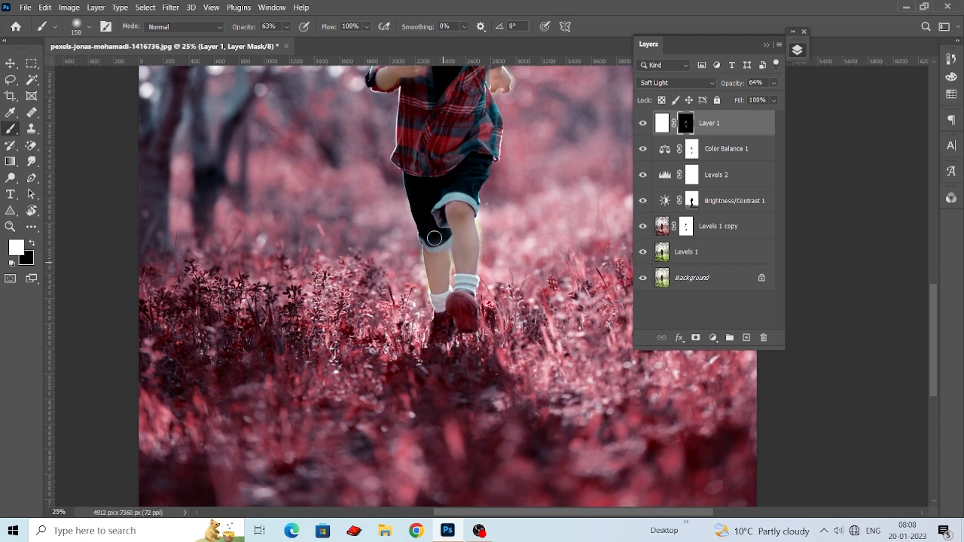
Step: Paint white on the Soft Light layer's mask over the child's clothes and legs to brighten them
{"action": "left_click_drag", "start_coordinate": [435, 153], "coordinate": [456, 263]}
{"action": "left_click_drag", "start_coordinate": [465, 226], "coordinate": [467, 259]}
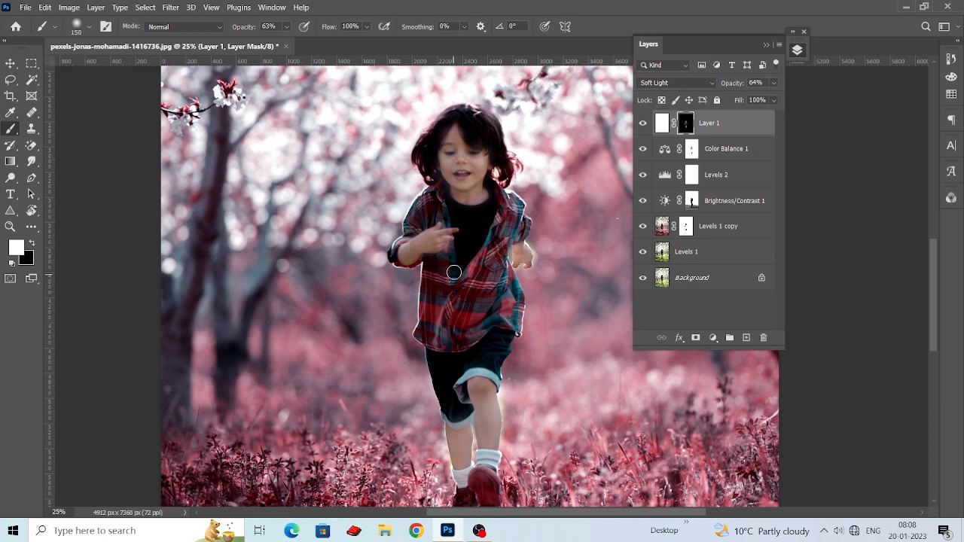
{"action": "left_click_drag", "start_coordinate": [450, 288], "coordinate": [465, 256]}
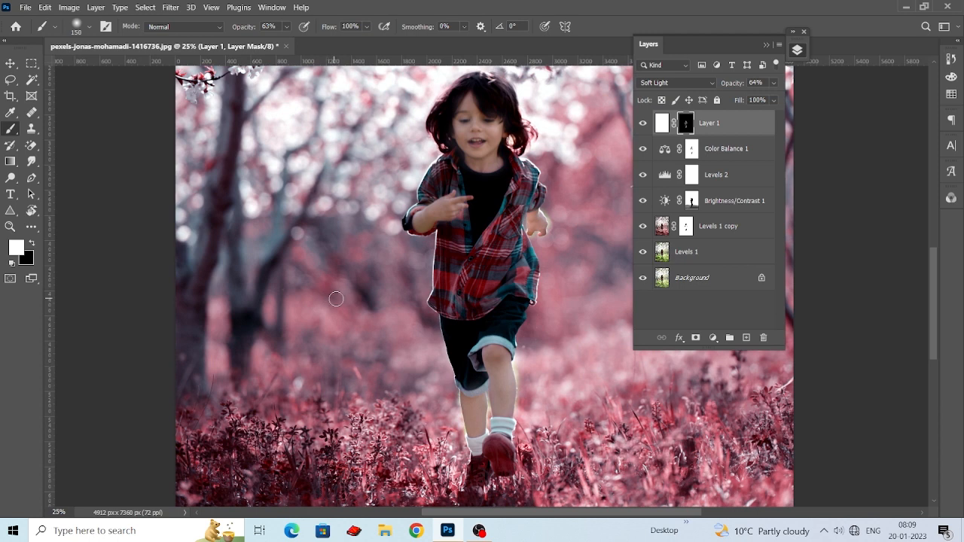
{"action": "scroll", "coordinate": [343, 301], "scroll_direction": "up", "scroll_amount": 2}
{"action": "scroll", "coordinate": [517, 301], "scroll_direction": "up", "scroll_amount": 1}
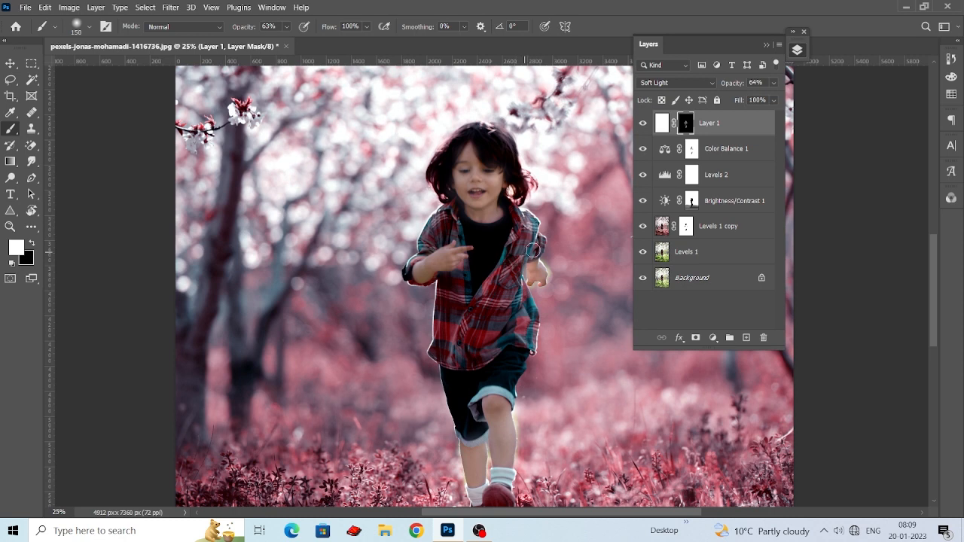
{"action": "scroll", "coordinate": [497, 279], "scroll_direction": "down", "scroll_amount": 3}
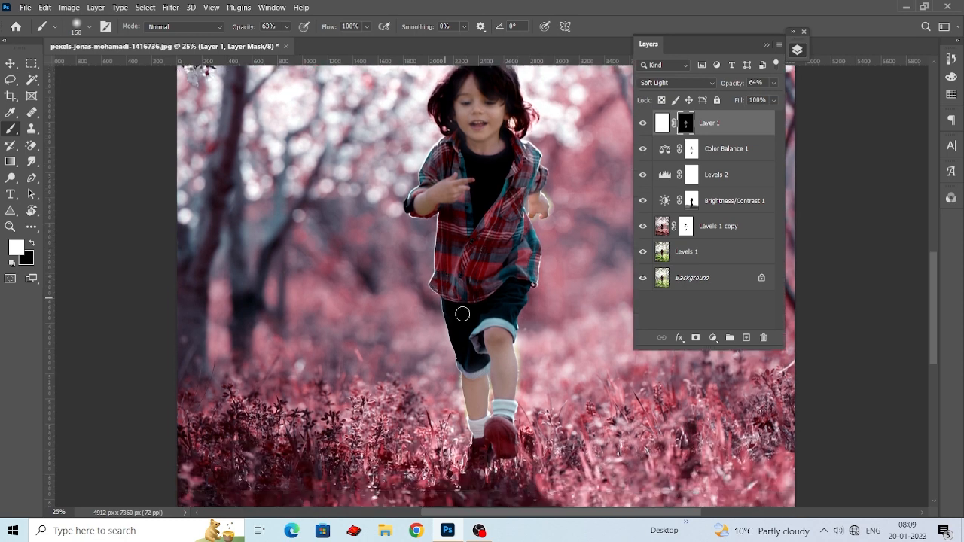
Step: Paint a final stroke of white on the Soft Light layer's mask along the side of the child's shirt
{"action": "left_click_drag", "start_coordinate": [532, 244], "coordinate": [529, 288]}
{"action": "scroll", "coordinate": [467, 299], "scroll_direction": "down", "scroll_amount": 1}
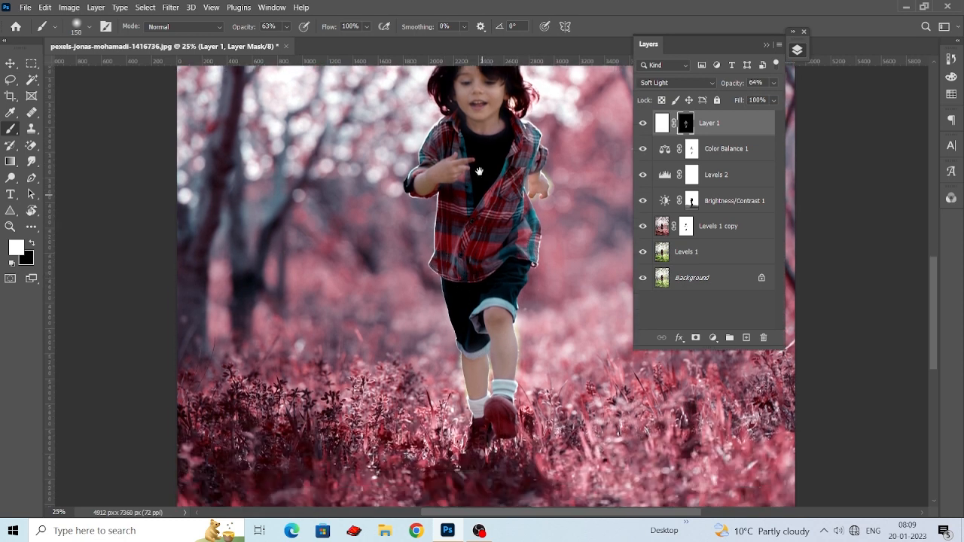
{"action": "left_click_drag", "start_coordinate": [480, 183], "coordinate": [484, 248]}
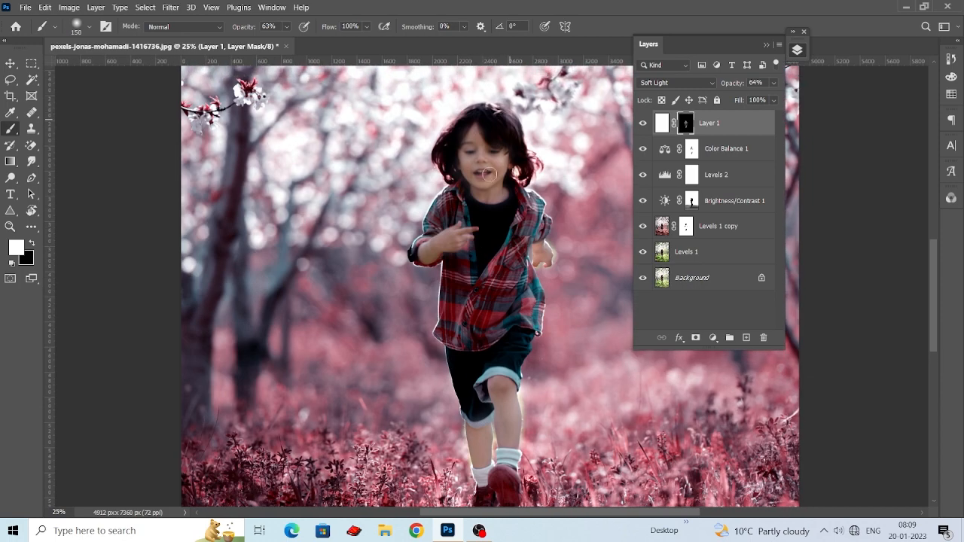
{"action": "scroll", "coordinate": [479, 164], "scroll_direction": "up", "scroll_amount": 1}
{"action": "left_click_drag", "start_coordinate": [477, 167], "coordinate": [469, 263]}
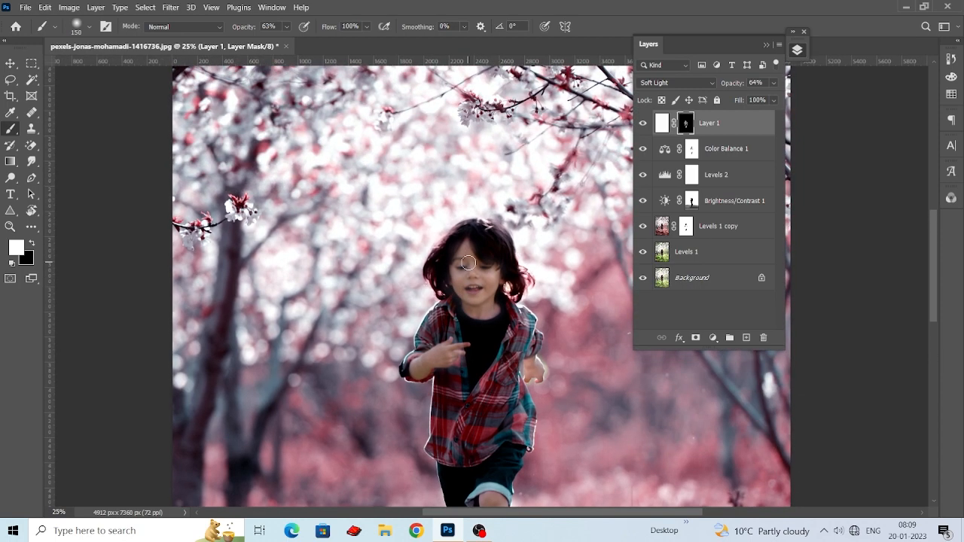
{"action": "key", "text": "ctrl+minus"}
{"action": "scroll", "coordinate": [537, 292], "scroll_direction": "down", "scroll_amount": 1}
{"action": "left_click_drag", "start_coordinate": [539, 347], "coordinate": [497, 283]}
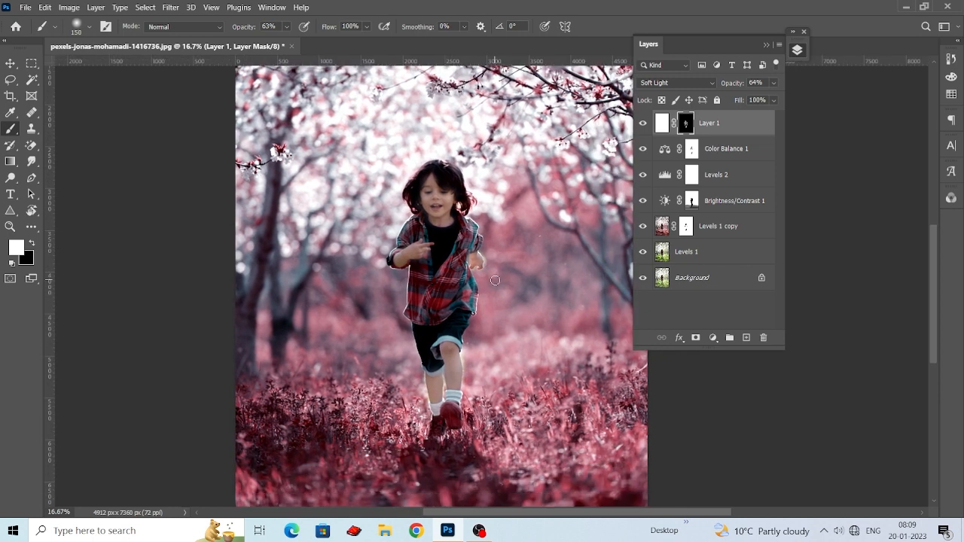
Step: Try to merge the layers from Levels 1 copy up to Layer 1 into a single layer
{"action": "key", "text": "v"}
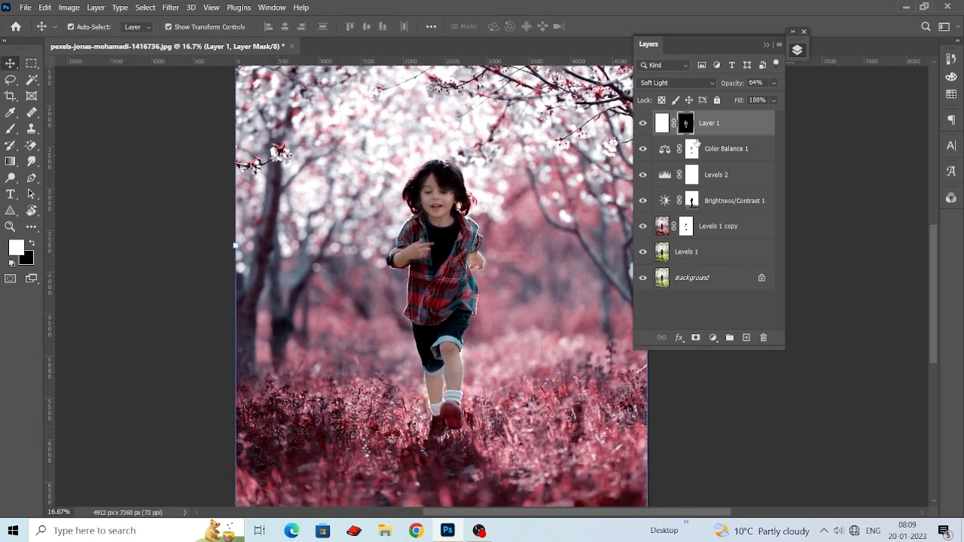
{"action": "left_click", "coordinate": [722, 227], "text": "shift"}
{"action": "right_click", "coordinate": [724, 122]}
{"action": "left_click", "coordinate": [776, 374]}
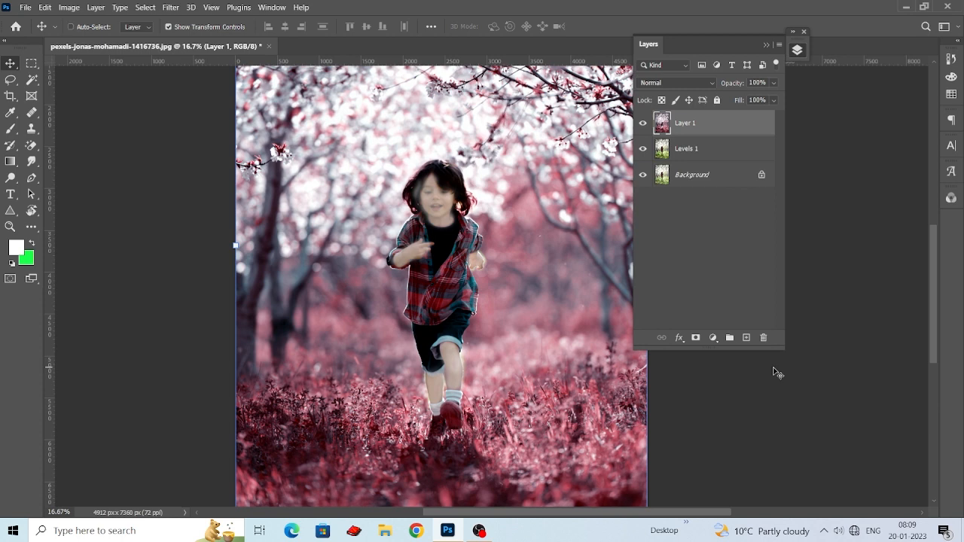
{"action": "key", "text": "ctrl+z"}
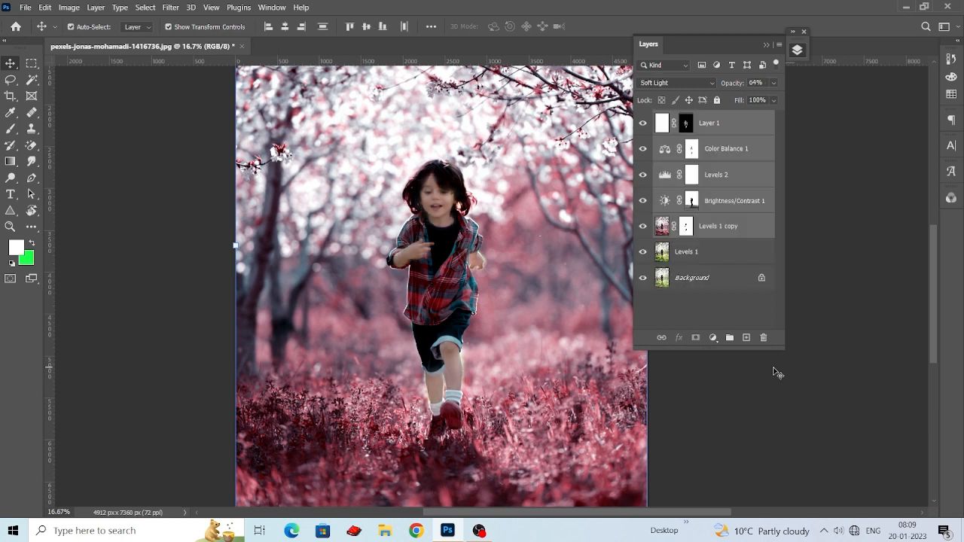
Step: Copy the green Levels 1 layer and merge all visible layers into the Background
{"action": "left_click", "coordinate": [711, 256]}
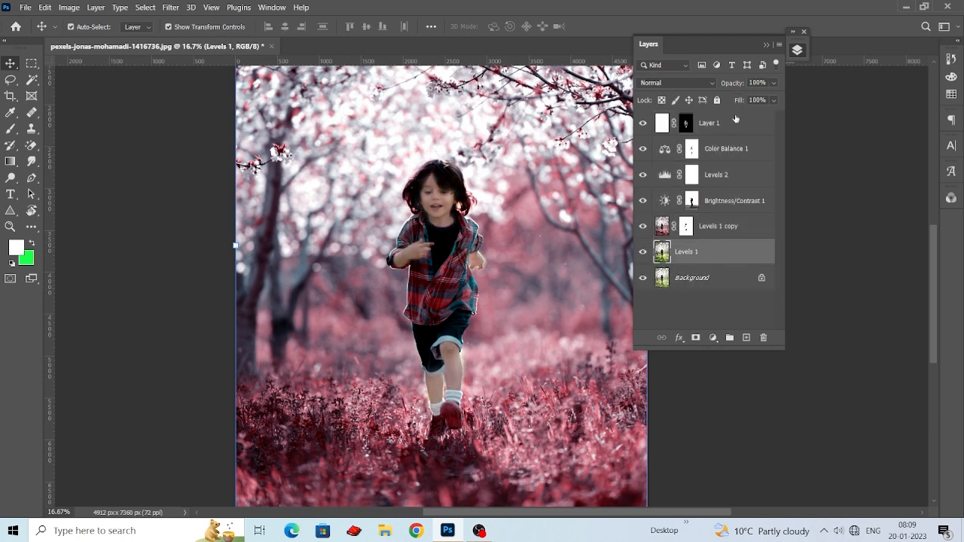
{"action": "left_click", "coordinate": [710, 124]}
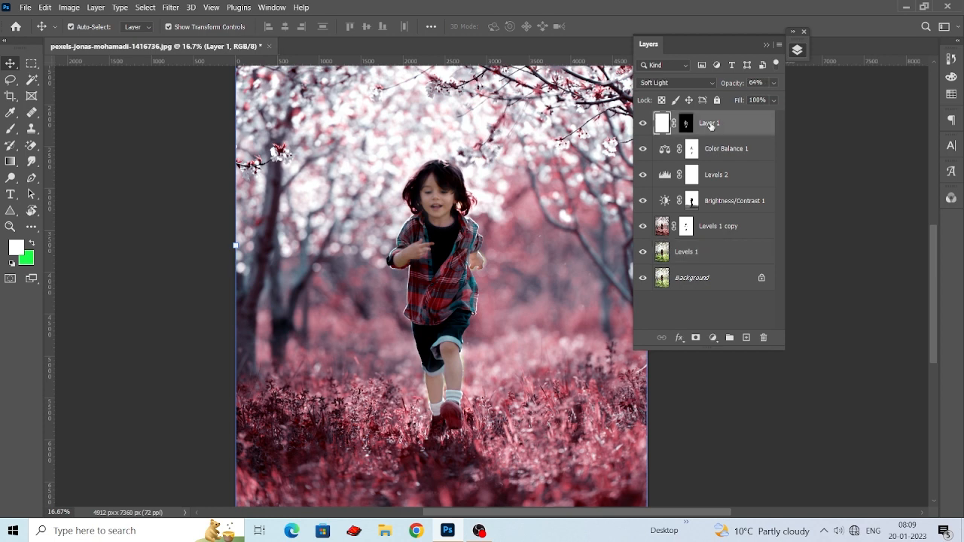
{"action": "right_click", "coordinate": [710, 124]}
{"action": "left_click", "coordinate": [785, 388]}
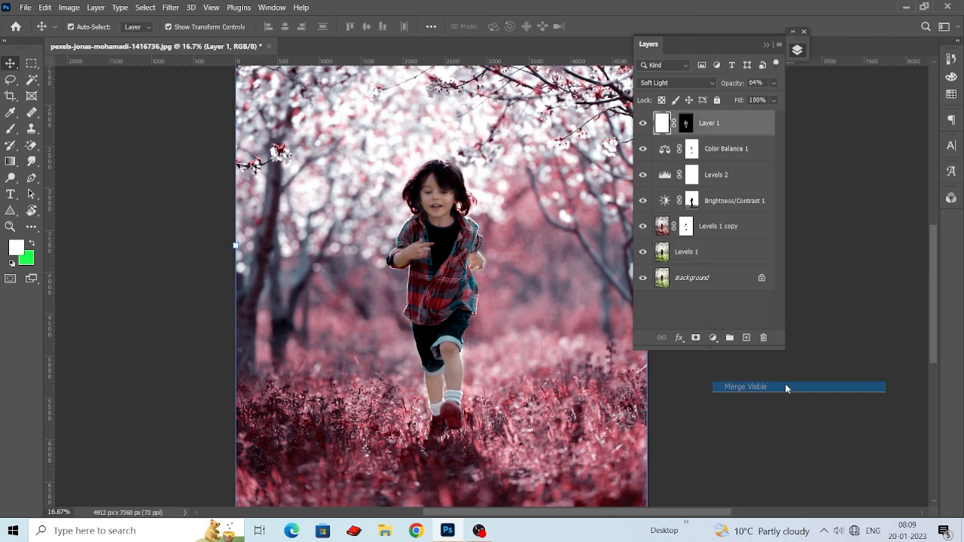
Step: Paste the copied Levels 1 layer beneath the unlocked background layer and delete the empty Layer 1
{"action": "left_click", "coordinate": [746, 337]}
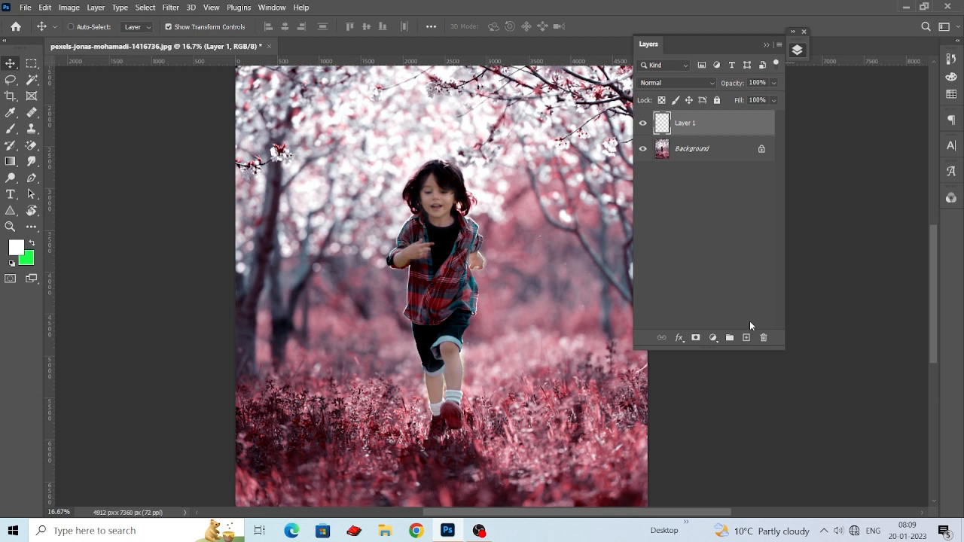
{"action": "key", "text": "ctrl+v"}
{"action": "left_click_drag", "start_coordinate": [694, 128], "coordinate": [698, 189]}
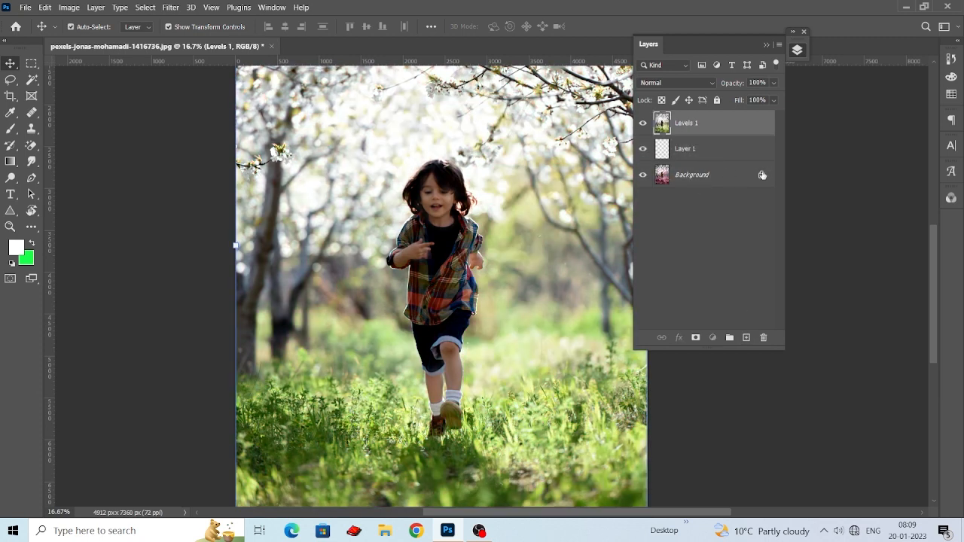
{"action": "left_click_drag", "start_coordinate": [762, 174], "coordinate": [761, 183]}
{"action": "left_click", "coordinate": [676, 126]}
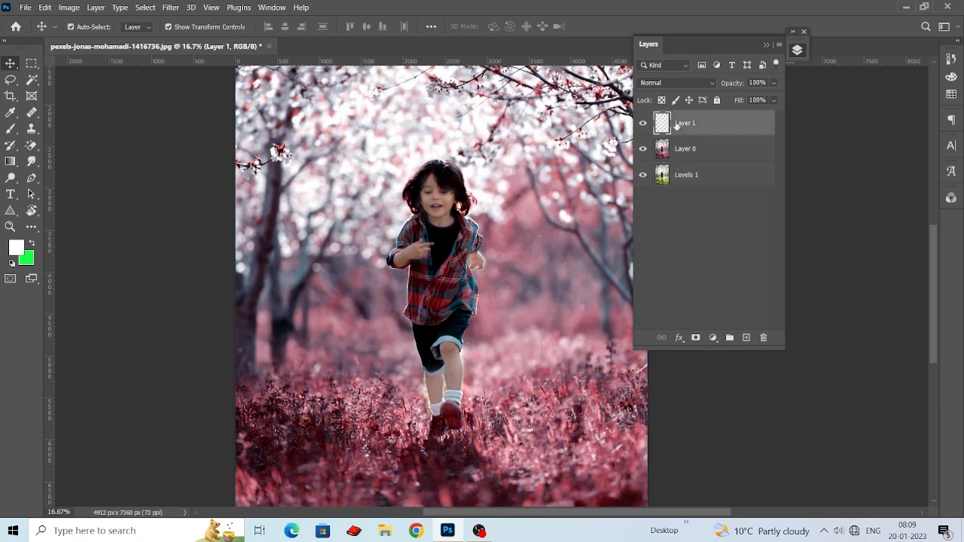
{"action": "key", "text": "Delete"}
Step: Compare the merged red layer with the green original by toggling its visibility, and duplicate Layer 0
{"action": "left_click", "coordinate": [643, 125]}
{"action": "left_click", "coordinate": [642, 125]}
{"action": "left_click_drag", "start_coordinate": [512, 206], "coordinate": [519, 154]}
{"action": "left_click_drag", "start_coordinate": [691, 128], "coordinate": [746, 337]}
Step: Open the duplicated layer in the Camera Raw Filter and set Contrast to +27 with Exposure at 0
{"action": "left_click", "coordinate": [171, 7]}
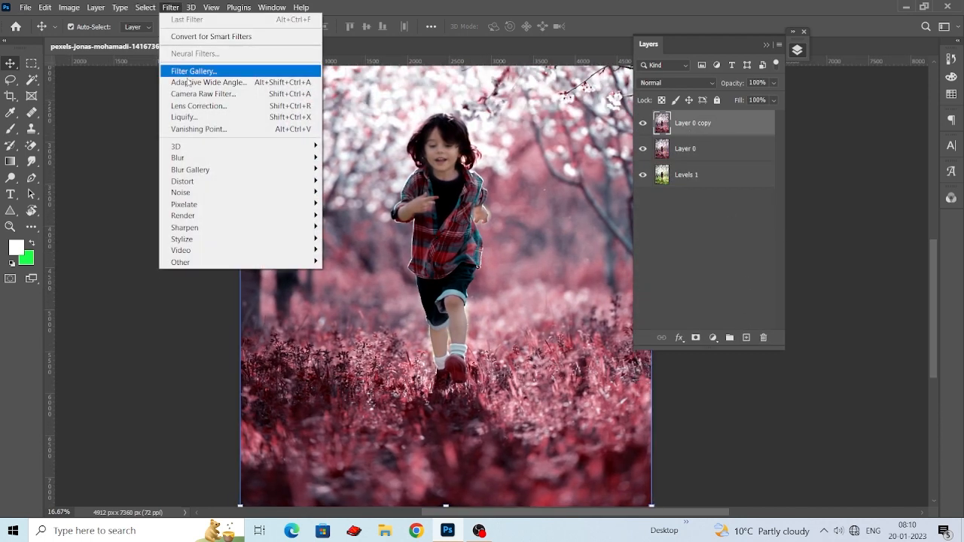
{"action": "left_click", "coordinate": [199, 94]}
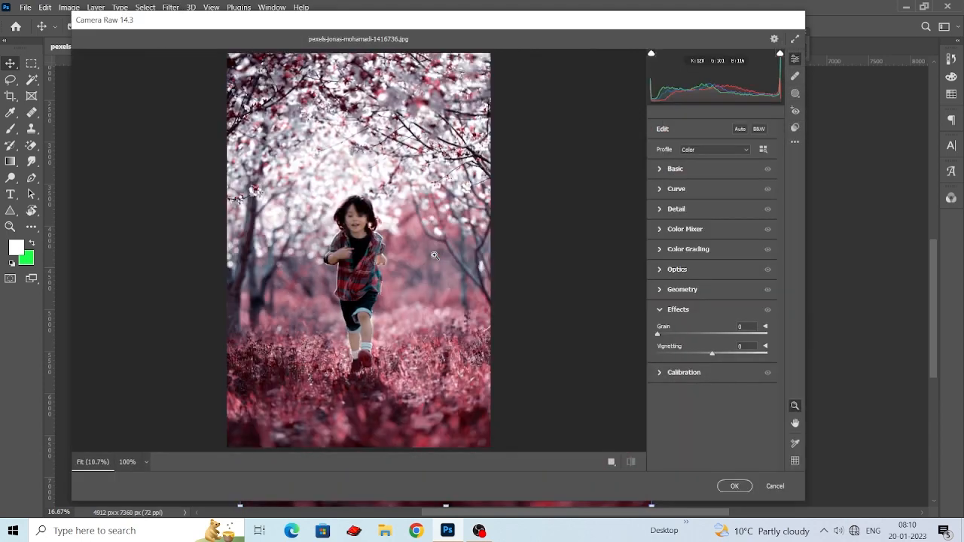
{"action": "scroll", "coordinate": [331, 237], "scroll_direction": "up", "scroll_amount": 4}
{"action": "scroll", "coordinate": [331, 237], "scroll_direction": "down", "scroll_amount": 2}
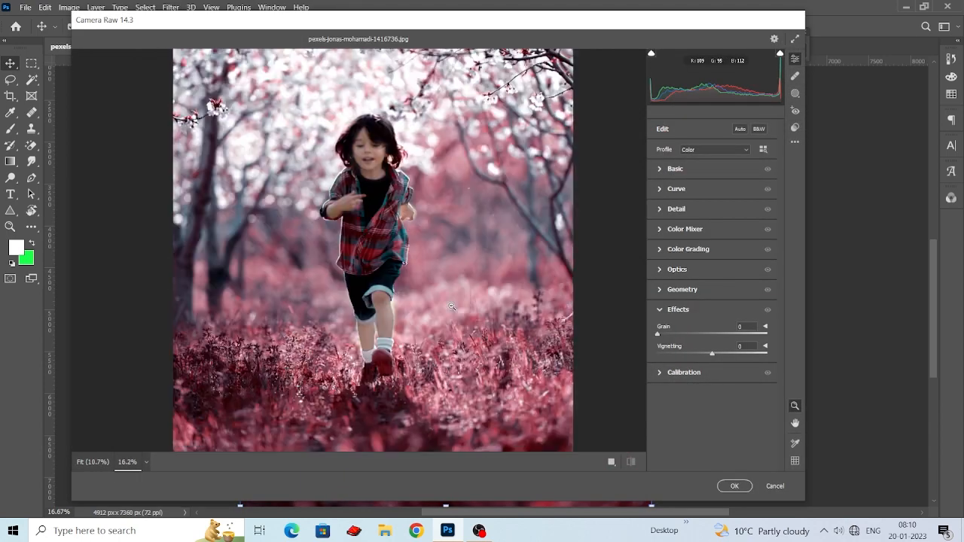
{"action": "left_click", "coordinate": [670, 169]}
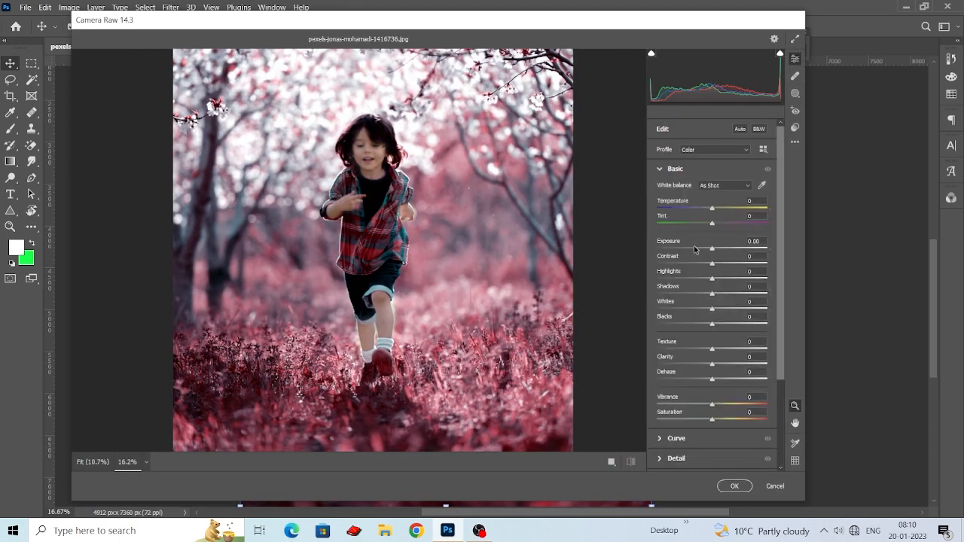
{"action": "left_click_drag", "start_coordinate": [713, 259], "coordinate": [727, 260]}
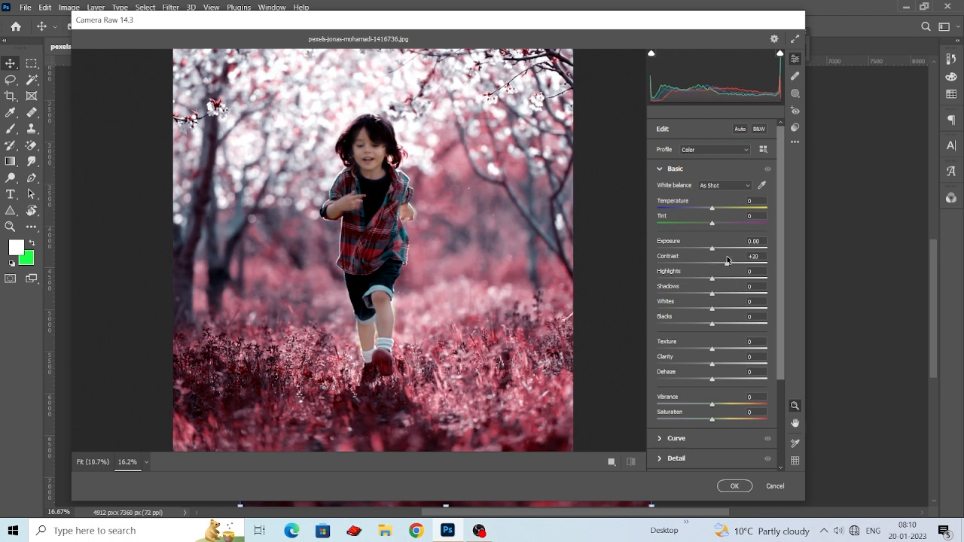
{"action": "scroll", "coordinate": [419, 274], "scroll_direction": "down", "scroll_amount": 4}
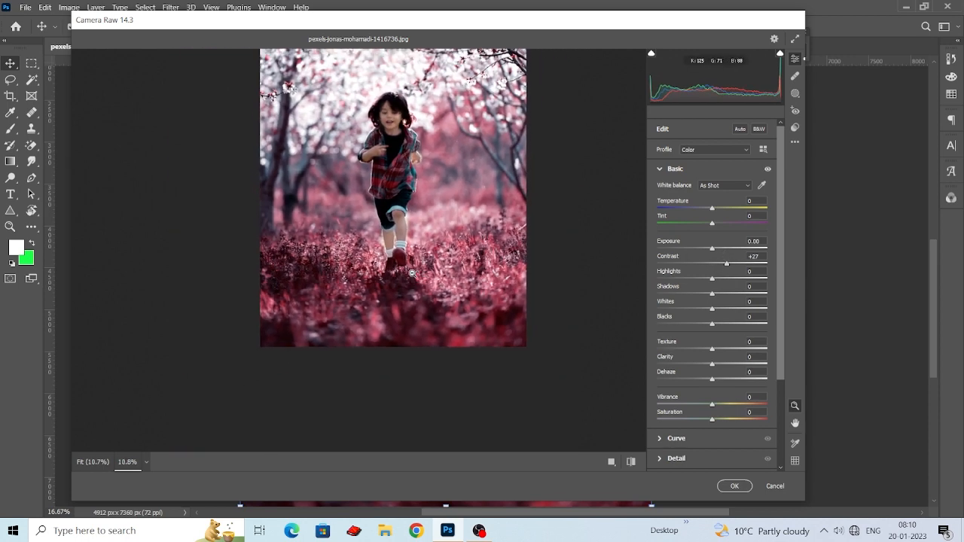
{"action": "mouse_move", "coordinate": [711, 247]}
{"action": "left_mouse_down"}
{"action": "mouse_move", "coordinate": [719, 250]}
{"action": "mouse_move", "coordinate": [711, 251]}
{"action": "left_mouse_up"}
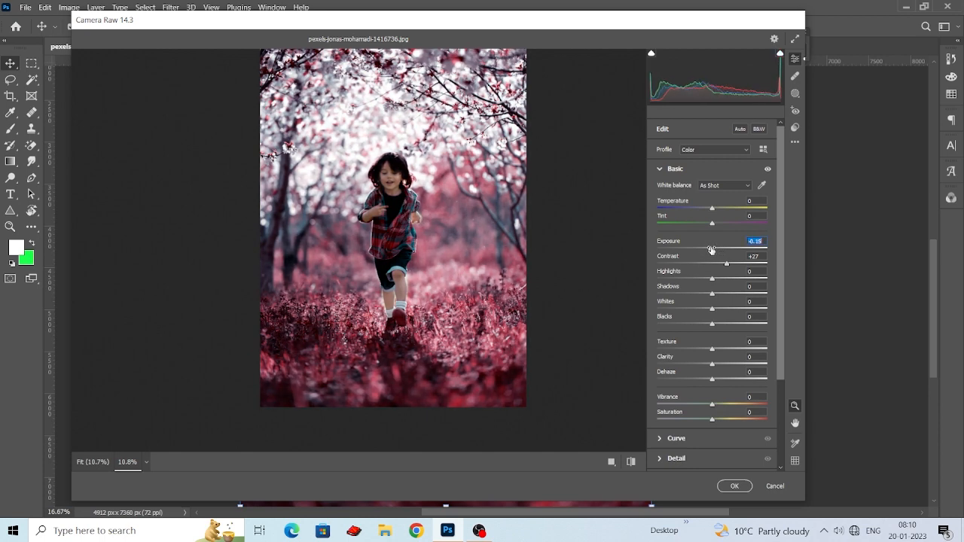
{"action": "type", "text": "0"}
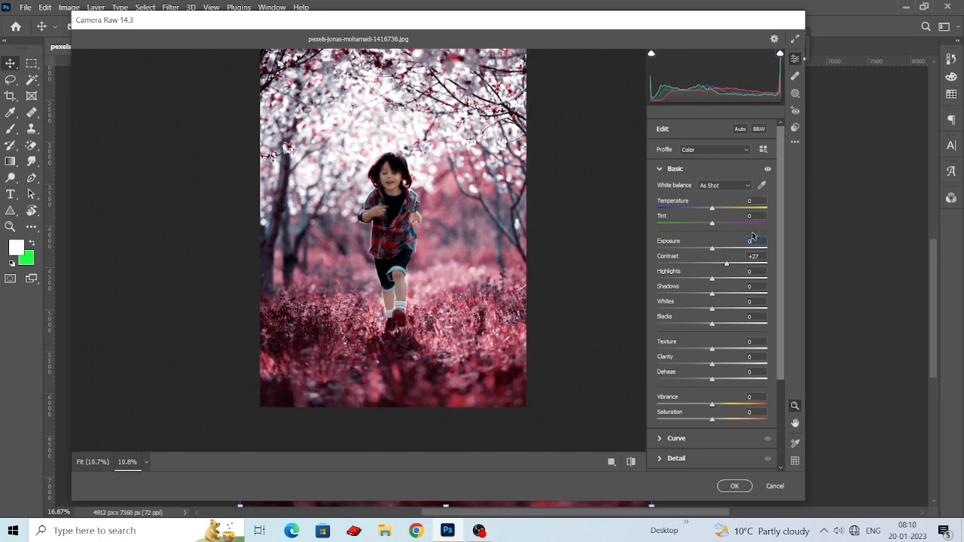
Step: Set Highlights to -37, Shadows to +50, Whites to -21 and Blacks to +22 in the Basic adjustments
{"action": "left_click_drag", "start_coordinate": [711, 279], "coordinate": [740, 297]}
{"action": "mouse_move", "coordinate": [403, 201]}
{"action": "left_mouse_down"}
{"action": "mouse_move", "coordinate": [463, 218]}
{"action": "mouse_move", "coordinate": [410, 219]}
{"action": "left_mouse_up"}
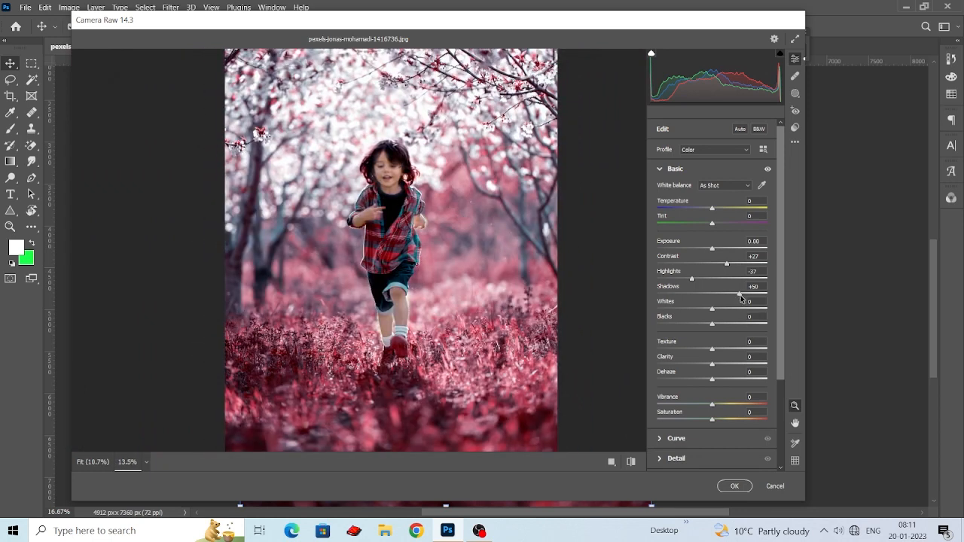
{"action": "left_click_drag", "start_coordinate": [712, 324], "coordinate": [700, 308]}
{"action": "left_click_drag", "start_coordinate": [448, 244], "coordinate": [426, 258]}
{"action": "left_click_drag", "start_coordinate": [502, 224], "coordinate": [489, 225]}
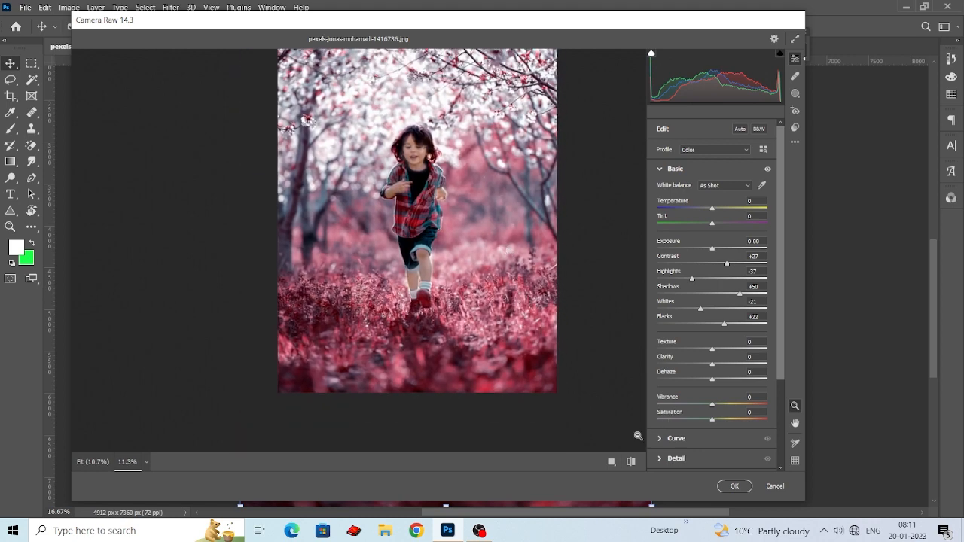
Step: Compare the photo with and without the Camera Raw adjustments by toggling the default settings
{"action": "left_click", "coordinate": [631, 462]}
{"action": "left_click", "coordinate": [632, 462]}
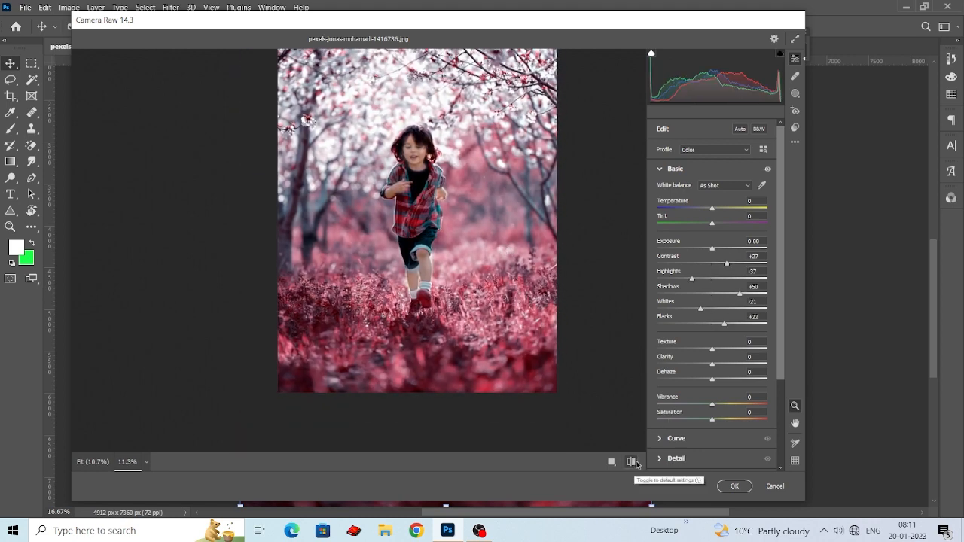
{"action": "left_click", "coordinate": [633, 462]}
{"action": "left_click", "coordinate": [636, 463]}
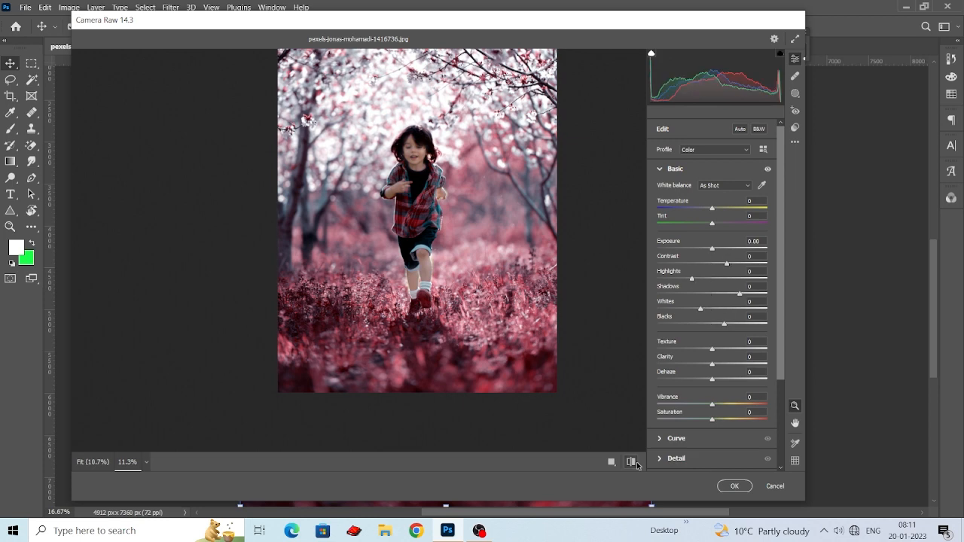
{"action": "left_click_drag", "start_coordinate": [506, 305], "coordinate": [491, 297]}
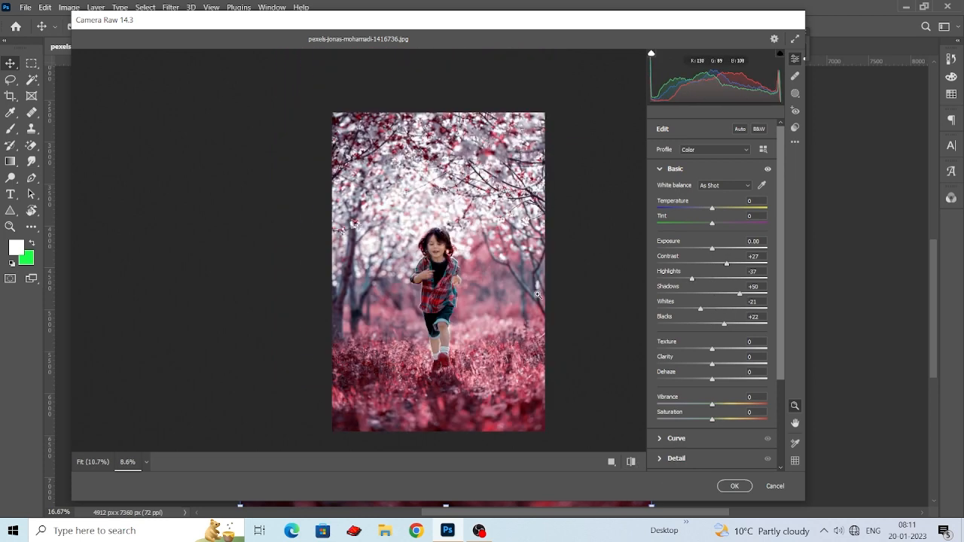
Step: Set Texture to +10, Clarity to +13, Dehaze to +18, Vibrance to +1 and Saturation to -1
{"action": "mouse_move", "coordinate": [714, 365]}
{"action": "left_mouse_down"}
{"action": "mouse_move", "coordinate": [727, 367]}
{"action": "mouse_move", "coordinate": [726, 353]}
{"action": "mouse_move", "coordinate": [660, 358]}
{"action": "mouse_move", "coordinate": [719, 363]}
{"action": "left_mouse_up"}
{"action": "left_click_drag", "start_coordinate": [480, 311], "coordinate": [492, 315]}
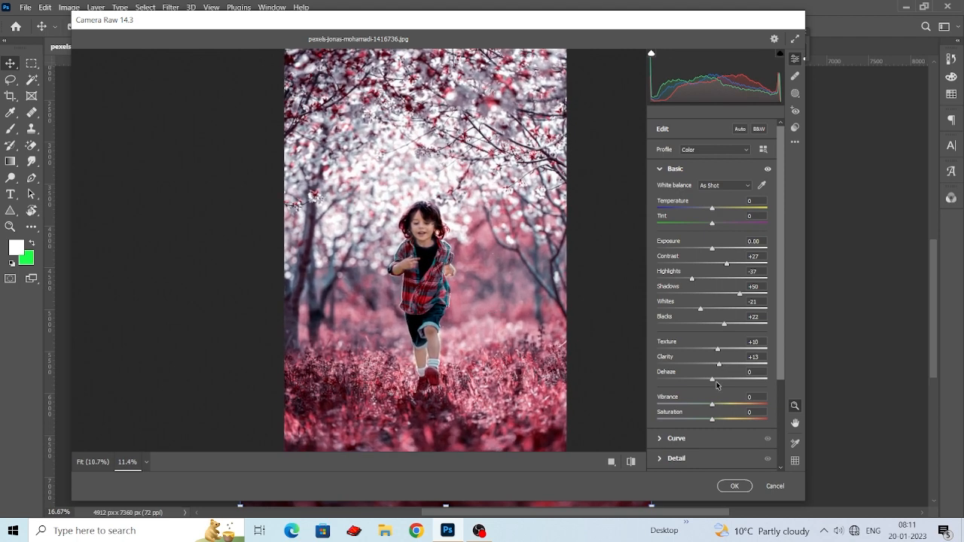
{"action": "mouse_move", "coordinate": [713, 380]}
{"action": "left_mouse_down"}
{"action": "mouse_move", "coordinate": [731, 379]}
{"action": "mouse_move", "coordinate": [722, 380]}
{"action": "left_mouse_up"}
{"action": "scroll", "coordinate": [427, 324], "scroll_direction": "up", "scroll_amount": 1}
{"action": "scroll", "coordinate": [428, 323], "scroll_direction": "down", "scroll_amount": 2}
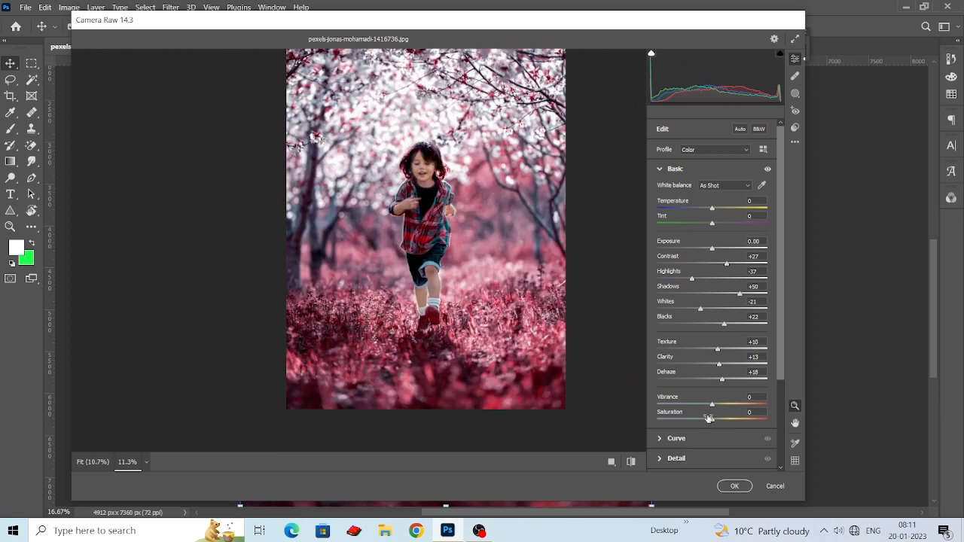
{"action": "mouse_move", "coordinate": [714, 407]}
{"action": "left_mouse_down"}
{"action": "mouse_move", "coordinate": [708, 421]}
{"action": "mouse_move", "coordinate": [688, 421]}
{"action": "mouse_move", "coordinate": [710, 419]}
{"action": "left_mouse_up"}
Step: Shift the Color Mixer hues, setting Reds to -10, Oranges to +2, Yellows to -4, Purples to -10 and Magentas to +9
{"action": "scroll", "coordinate": [714, 407], "scroll_direction": "down", "scroll_amount": 2}
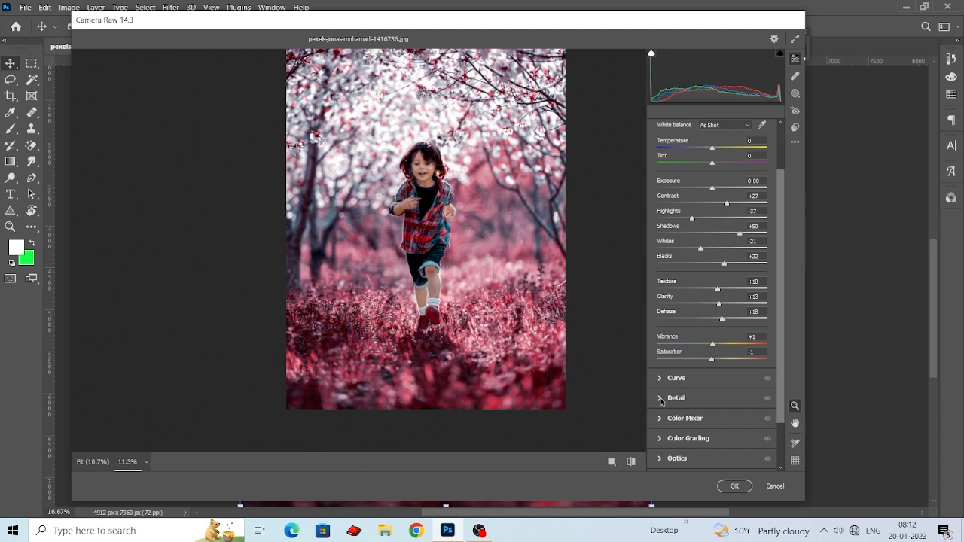
{"action": "left_click", "coordinate": [660, 418]}
{"action": "scroll", "coordinate": [475, 299], "scroll_direction": "down", "scroll_amount": 1}
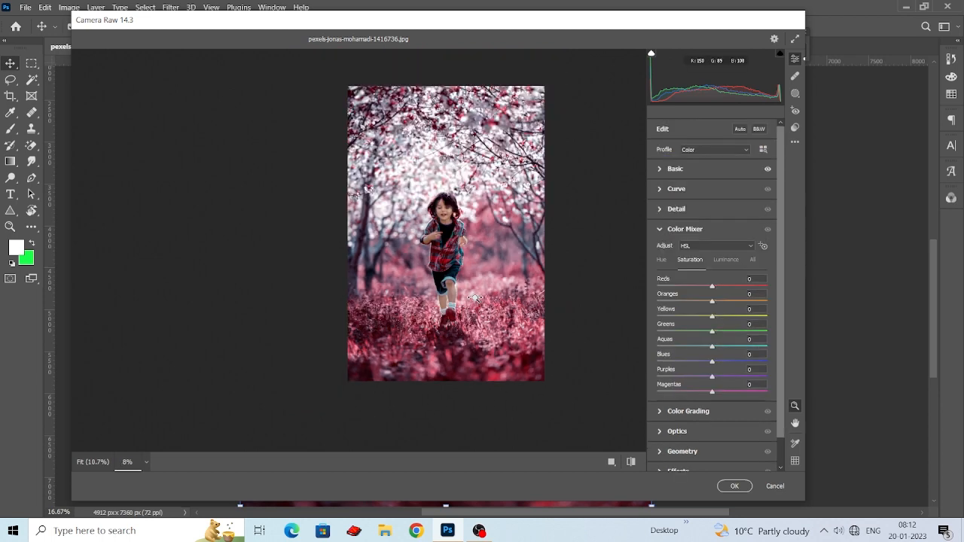
{"action": "scroll", "coordinate": [474, 299], "scroll_direction": "up", "scroll_amount": 1}
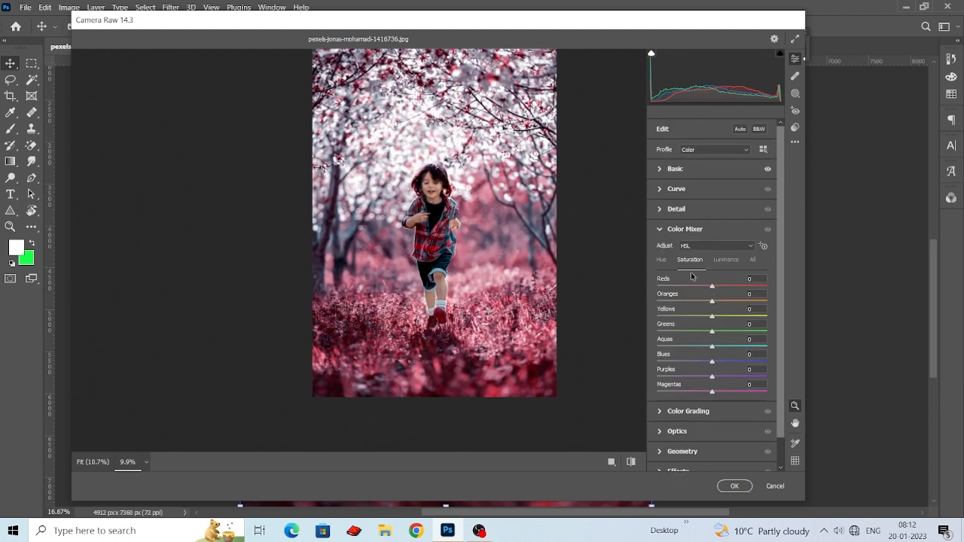
{"action": "left_click", "coordinate": [662, 260]}
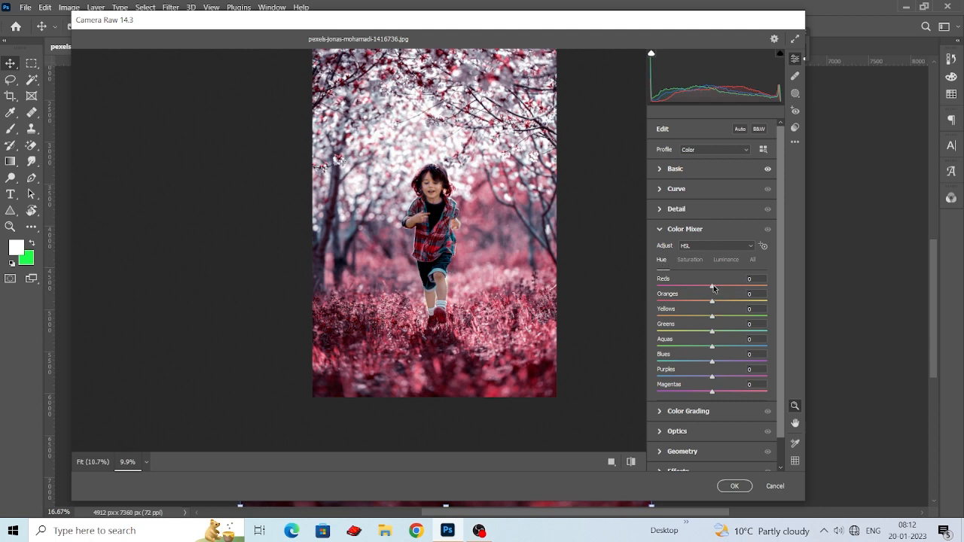
{"action": "mouse_move", "coordinate": [712, 286]}
{"action": "left_mouse_down"}
{"action": "mouse_move", "coordinate": [745, 286]}
{"action": "mouse_move", "coordinate": [679, 286]}
{"action": "mouse_move", "coordinate": [773, 299]}
{"action": "mouse_move", "coordinate": [708, 297]}
{"action": "left_mouse_up"}
{"action": "left_click_drag", "start_coordinate": [712, 302], "coordinate": [710, 317]}
{"action": "scroll", "coordinate": [472, 308], "scroll_direction": "up", "scroll_amount": 2}
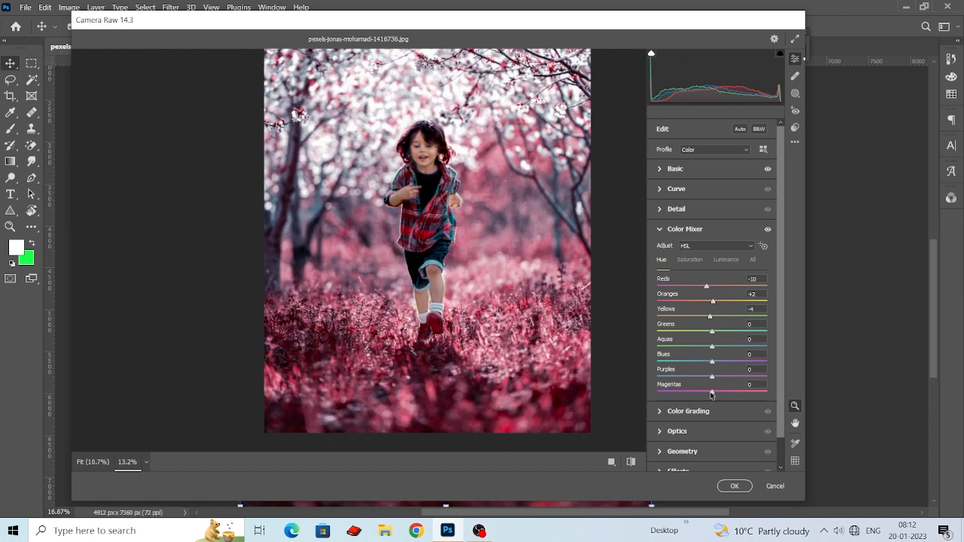
{"action": "mouse_move", "coordinate": [711, 394]}
{"action": "left_mouse_down"}
{"action": "mouse_move", "coordinate": [730, 395]}
{"action": "mouse_move", "coordinate": [713, 392]}
{"action": "left_mouse_up"}
{"action": "scroll", "coordinate": [603, 375], "scroll_direction": "down", "scroll_amount": 1}
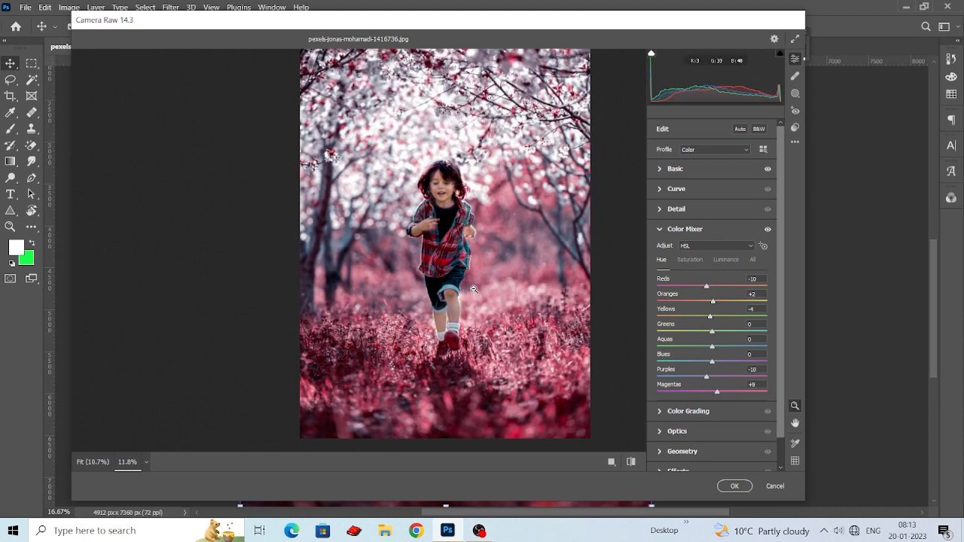
Step: Set the Color Mixer saturation of Reds to -11
{"action": "left_click", "coordinate": [690, 259]}
{"action": "scroll", "coordinate": [482, 283], "scroll_direction": "up", "scroll_amount": 3}
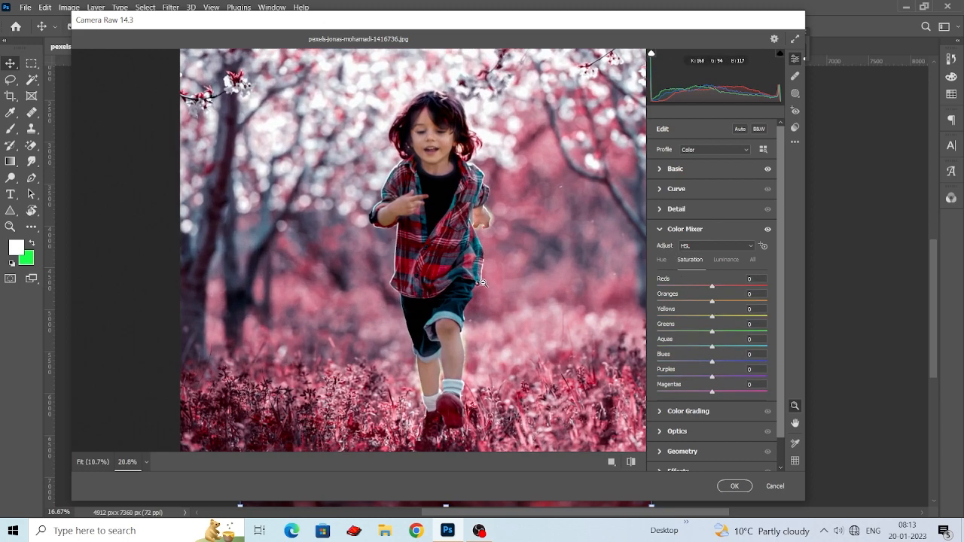
{"action": "scroll", "coordinate": [482, 283], "scroll_direction": "up", "scroll_amount": 4}
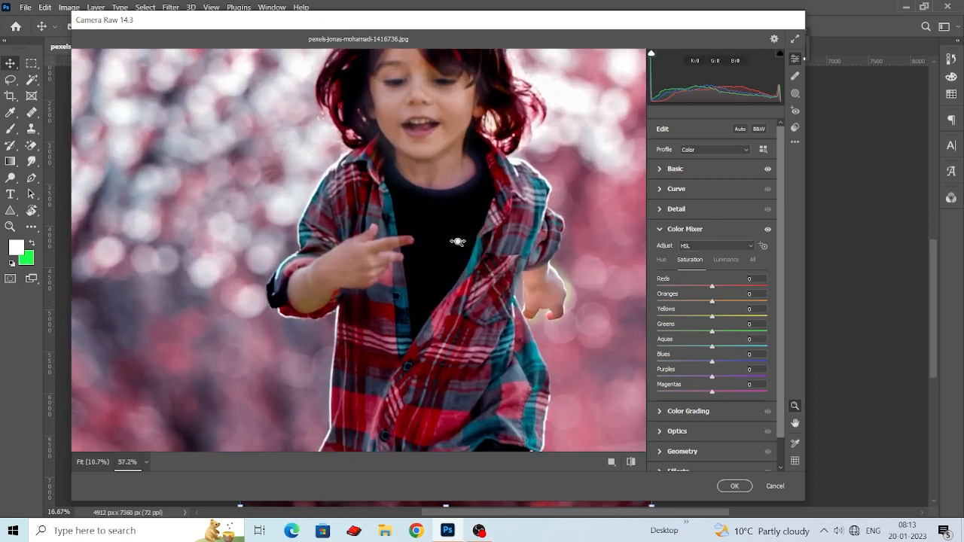
{"action": "scroll", "coordinate": [457, 242], "scroll_direction": "up", "scroll_amount": 2}
{"action": "scroll", "coordinate": [443, 226], "scroll_direction": "up", "scroll_amount": 2}
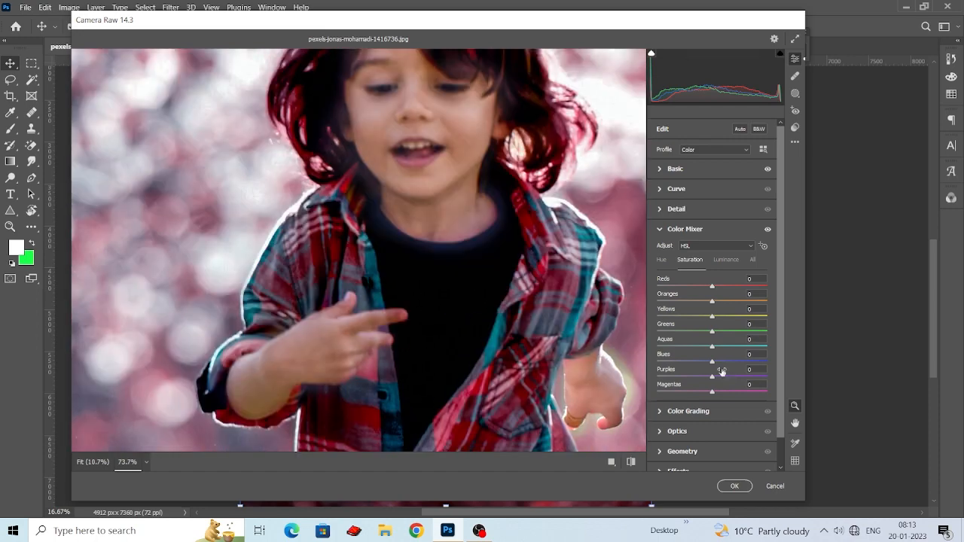
{"action": "scroll", "coordinate": [557, 249], "scroll_direction": "down", "scroll_amount": 5}
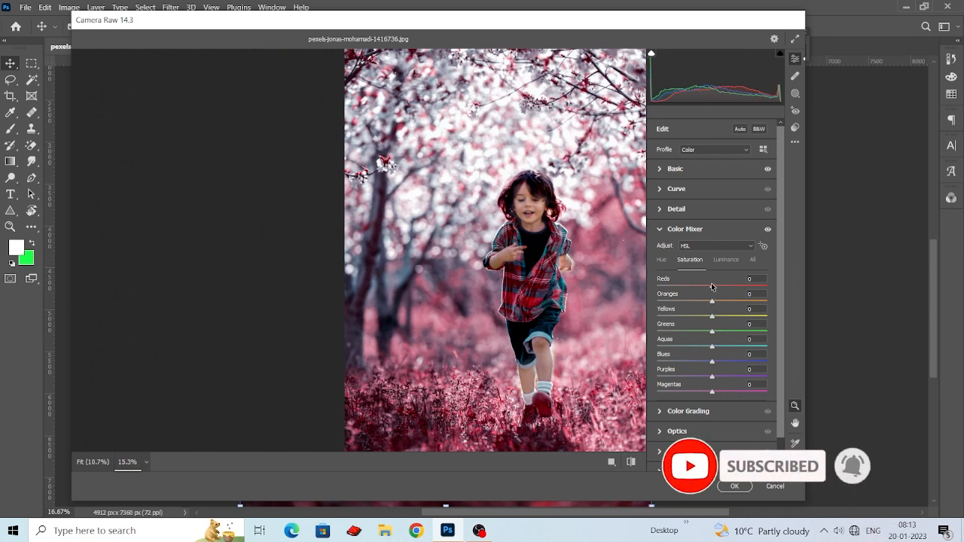
{"action": "mouse_move", "coordinate": [711, 286]}
{"action": "left_mouse_down"}
{"action": "mouse_move", "coordinate": [701, 287]}
{"action": "mouse_move", "coordinate": [705, 294]}
{"action": "left_mouse_up"}
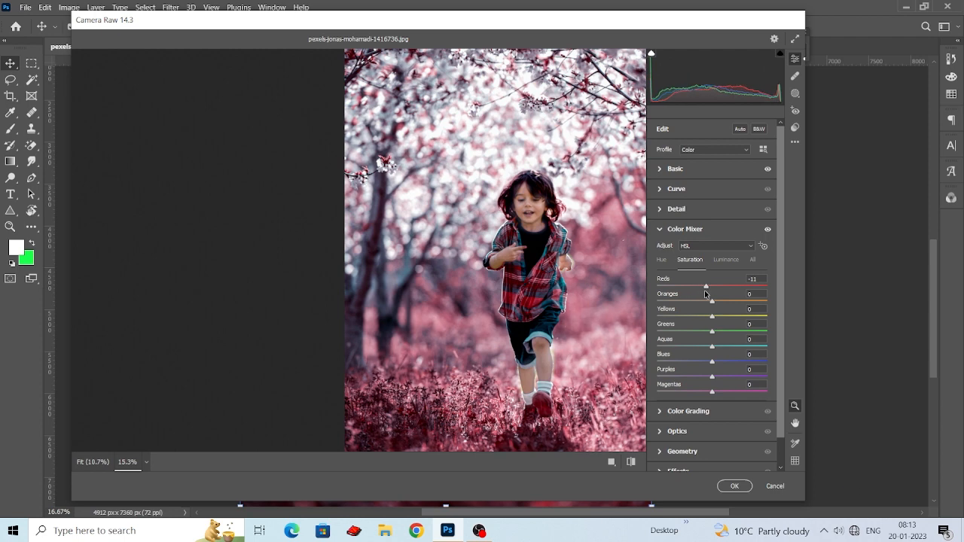
{"action": "left_click_drag", "start_coordinate": [527, 339], "coordinate": [429, 284]}
{"action": "scroll", "coordinate": [419, 252], "scroll_direction": "down", "scroll_amount": 2}
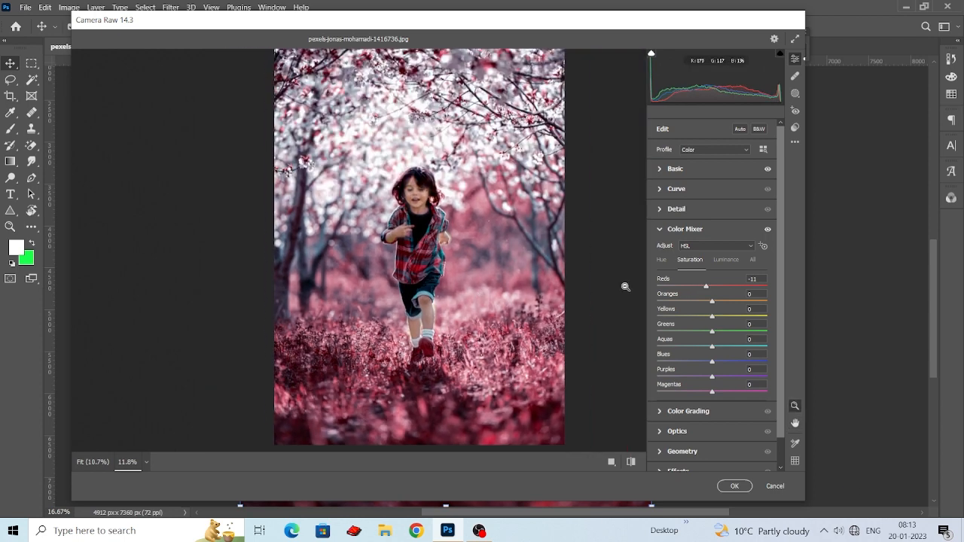
Step: Set Noise Reduction to 40 and Color Noise Reduction to 21, and lower the Optics vignette to darken the corners
{"action": "left_click", "coordinate": [658, 210]}
{"action": "left_click_drag", "start_coordinate": [657, 253], "coordinate": [700, 252]}
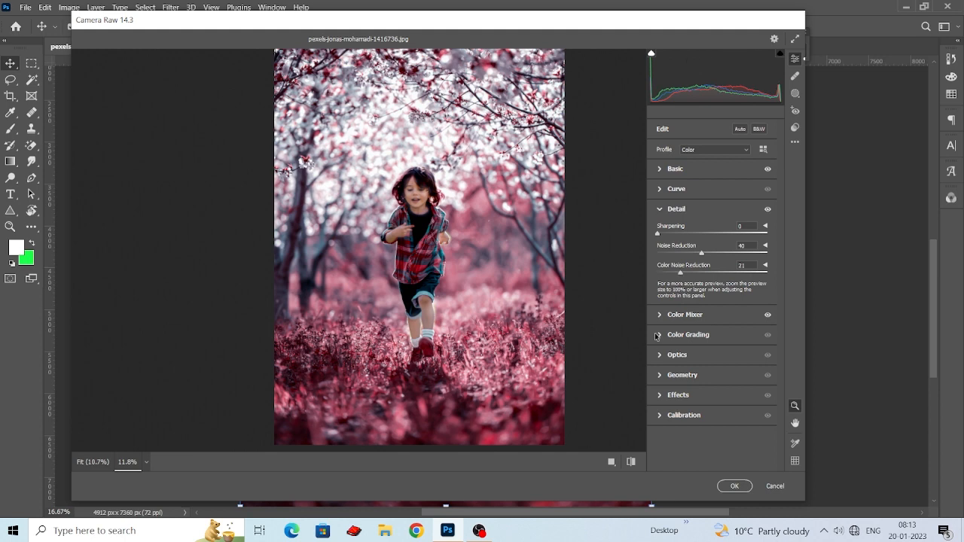
{"action": "left_click", "coordinate": [661, 354]}
{"action": "left_click_drag", "start_coordinate": [714, 312], "coordinate": [692, 312]}
Step: Set the Effects Vignetting to -25 and apply the Camera Raw adjustments to the duplicate layer
{"action": "left_click", "coordinate": [662, 377]}
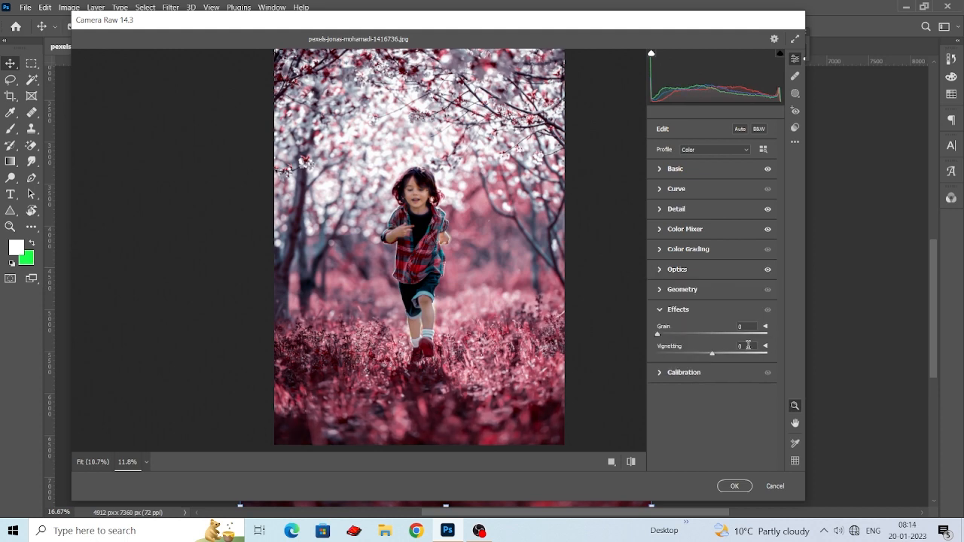
{"action": "left_click_drag", "start_coordinate": [714, 351], "coordinate": [698, 352]}
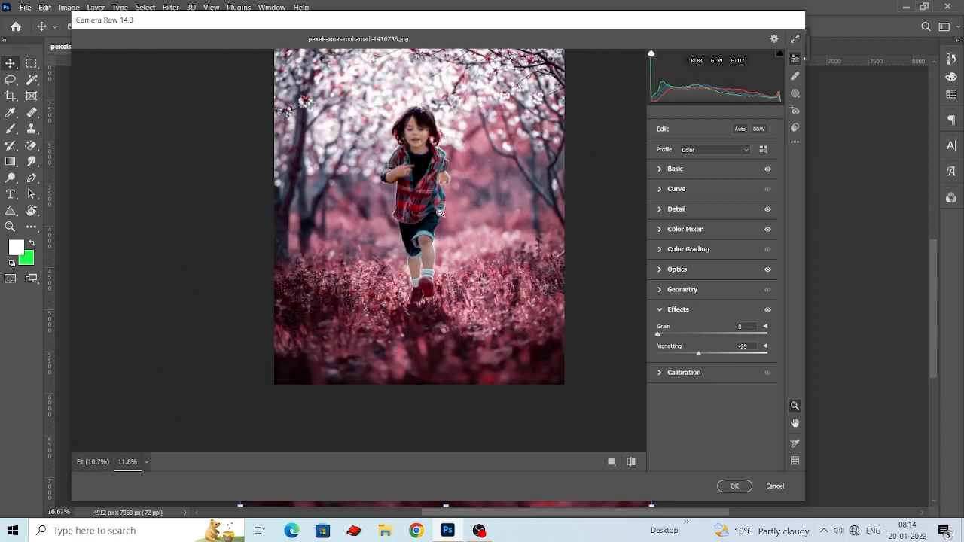
{"action": "left_click", "coordinate": [735, 486]}
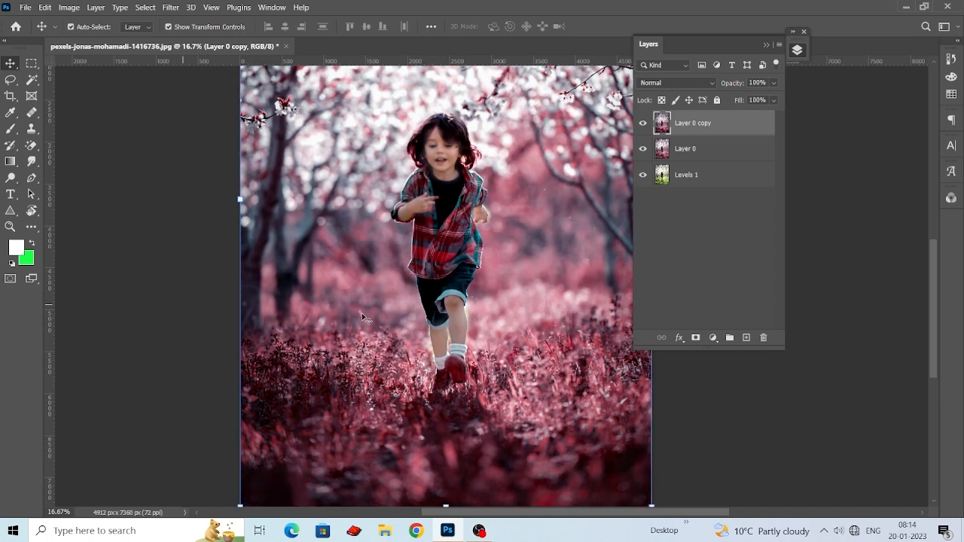
Step: Add a Curves adjustment layer above Layer 0 copy
{"action": "scroll", "coordinate": [366, 316], "scroll_direction": "down", "scroll_amount": 2}
{"action": "scroll", "coordinate": [432, 317], "scroll_direction": "up", "scroll_amount": 1}
{"action": "scroll", "coordinate": [351, 262], "scroll_direction": "up", "scroll_amount": 1}
{"action": "left_click", "coordinate": [713, 338]}
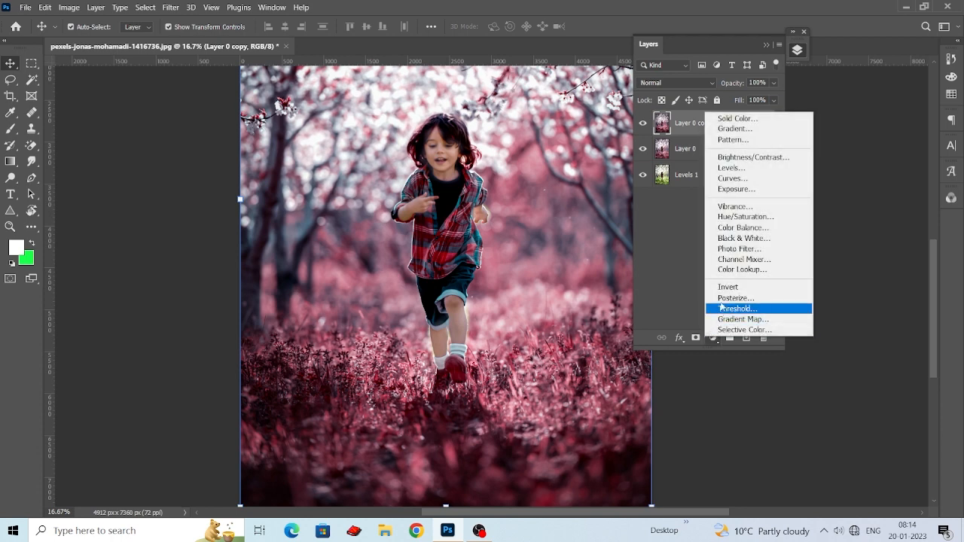
{"action": "left_click", "coordinate": [751, 180]}
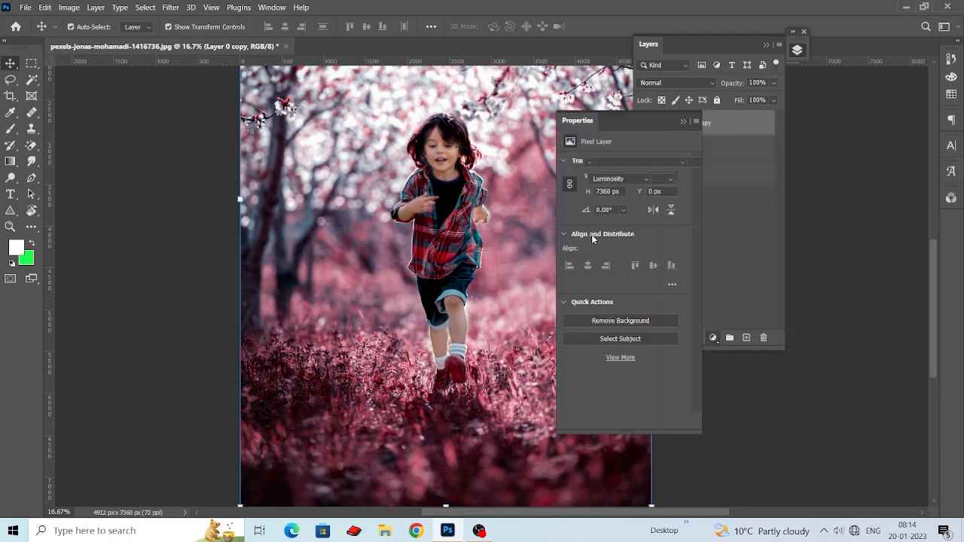
{"action": "left_click", "coordinate": [368, 167]}
{"action": "left_click", "coordinate": [683, 122]}
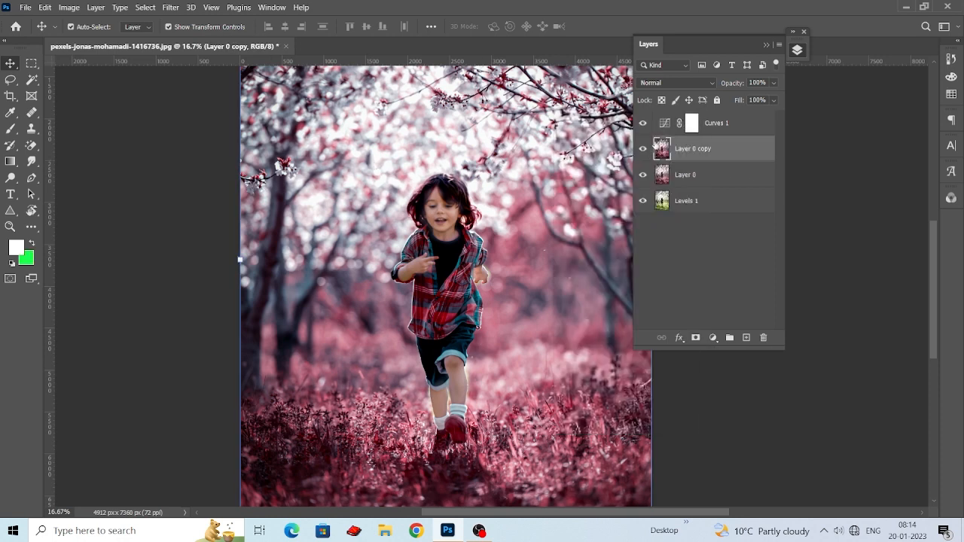
Step: Darken the shadows in the Curves layer by moving the RGB curve's black point to input 31, output 0
{"action": "left_click", "coordinate": [664, 125]}
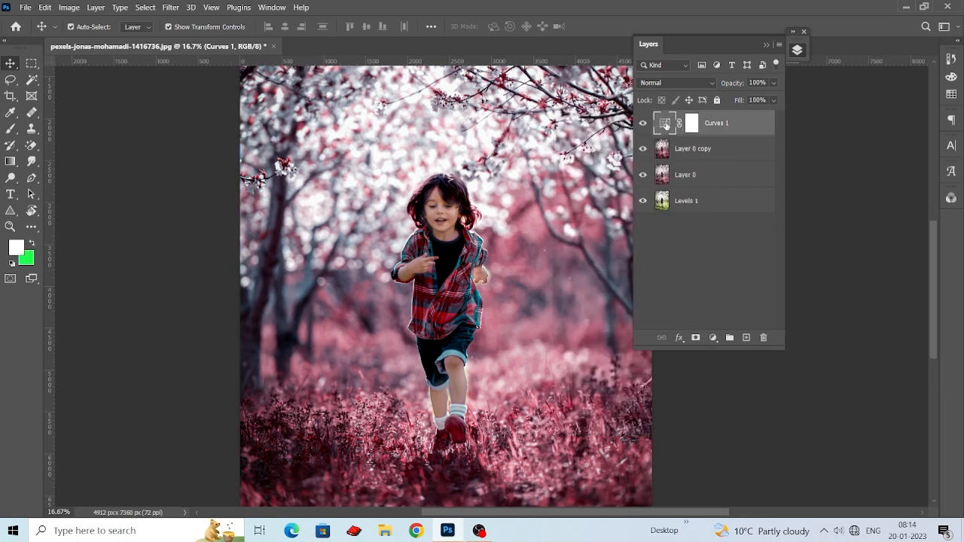
{"action": "double_click", "coordinate": [665, 125]}
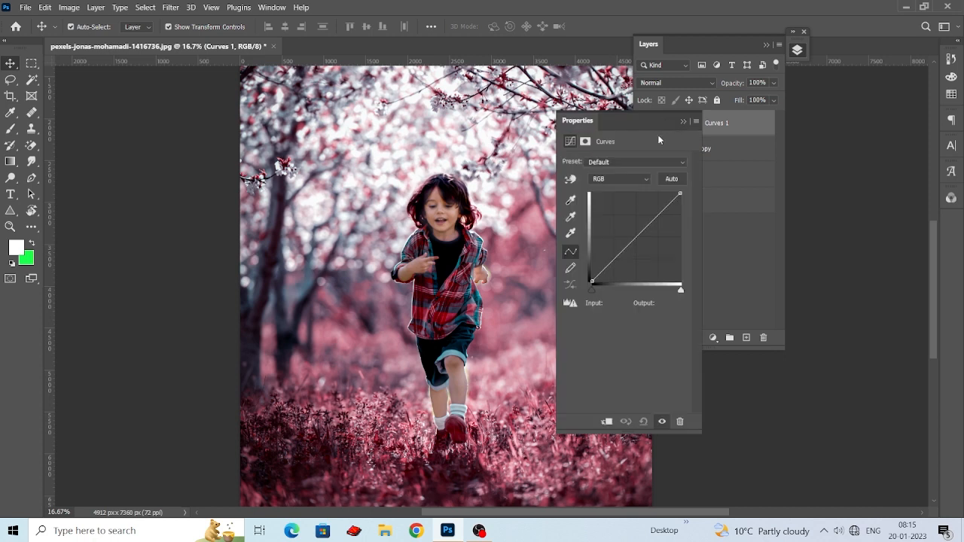
{"action": "left_click_drag", "start_coordinate": [593, 293], "coordinate": [609, 292]}
{"action": "left_click_drag", "start_coordinate": [604, 286], "coordinate": [603, 288]}
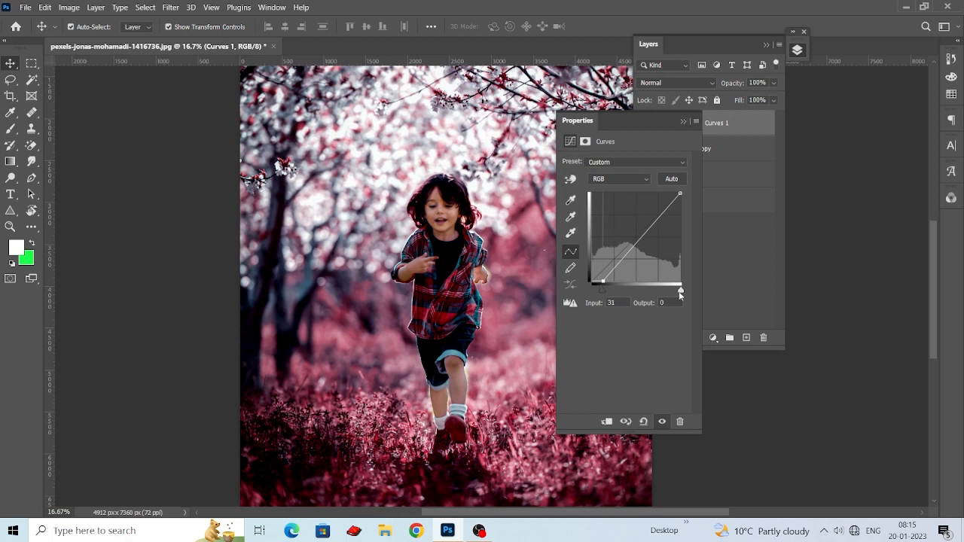
{"action": "mouse_move", "coordinate": [680, 292]}
{"action": "left_mouse_down"}
{"action": "mouse_move", "coordinate": [666, 292]}
{"action": "mouse_move", "coordinate": [680, 293]}
{"action": "left_mouse_up"}
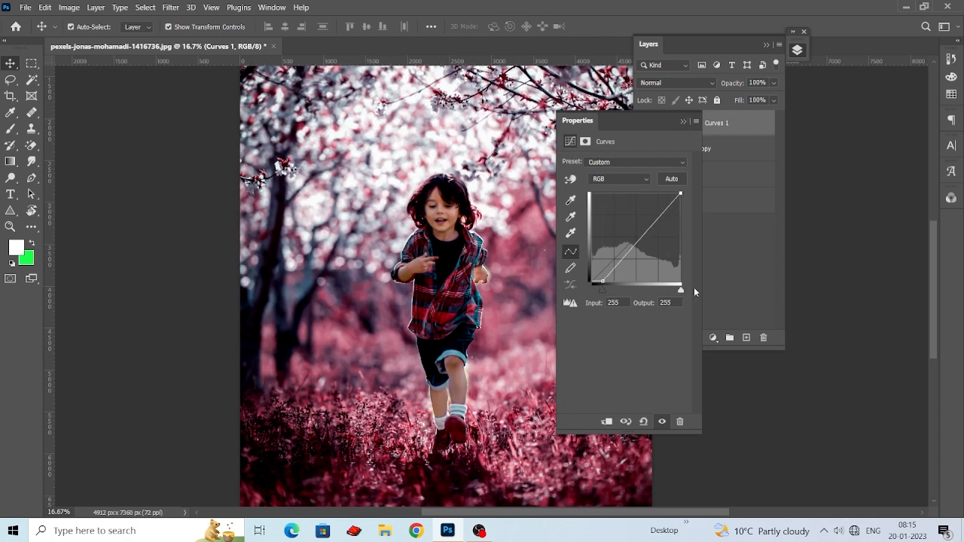
{"action": "left_click", "coordinate": [684, 122]}
Step: Paint black on the Curves layer mask over the child's face, raising the brush opacity from 63% to 100%
{"action": "left_click", "coordinate": [691, 129]}
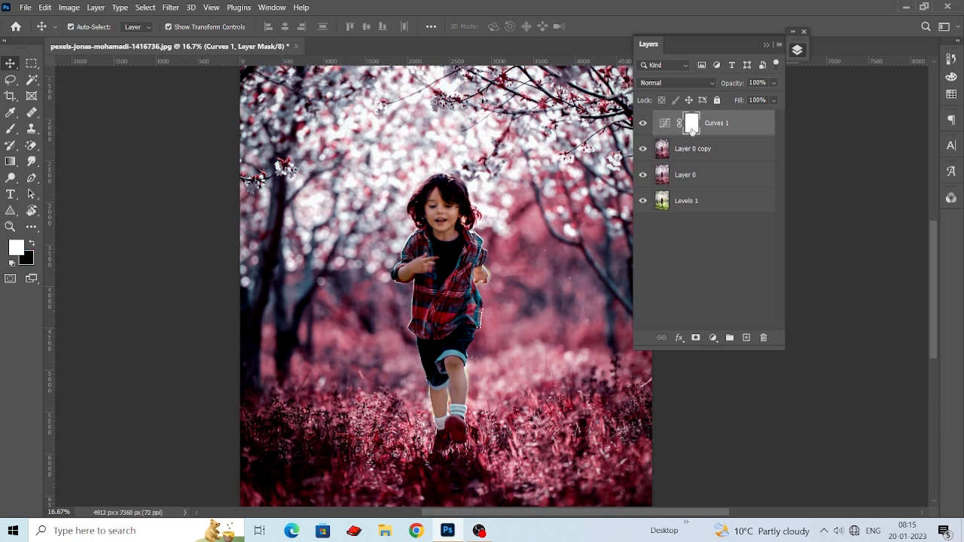
{"action": "key", "text": "b"}
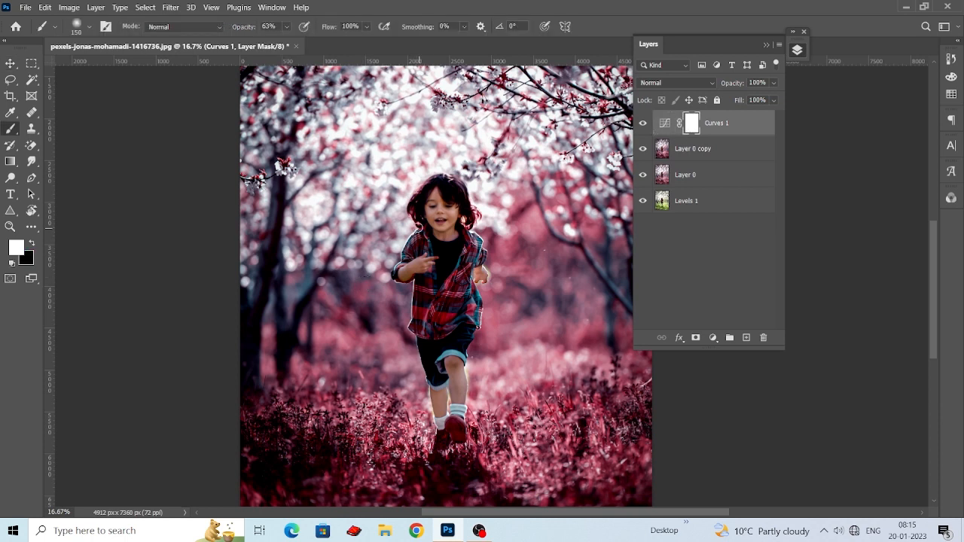
{"action": "left_click", "coordinate": [32, 243]}
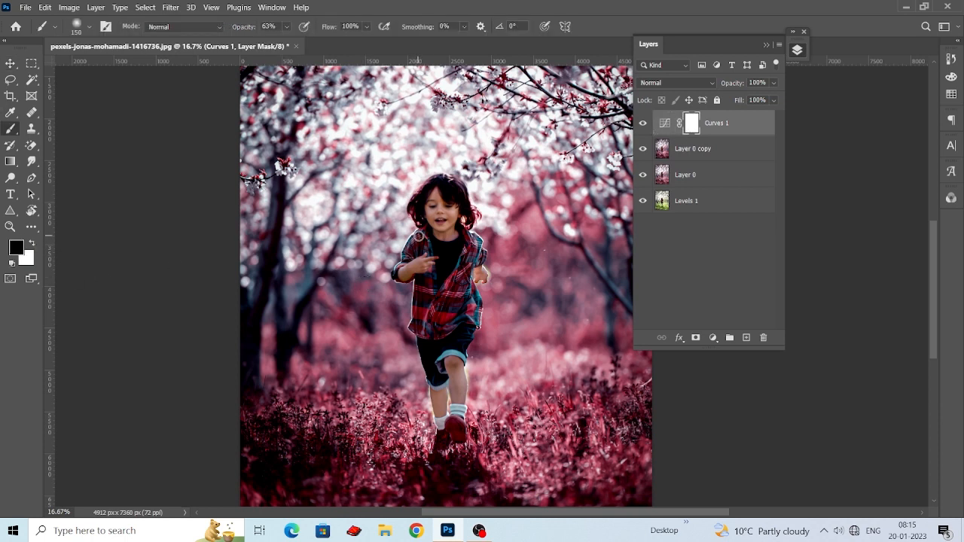
{"action": "mouse_move", "coordinate": [435, 205]}
{"action": "left_mouse_down"}
{"action": "mouse_move", "coordinate": [447, 207]}
{"action": "mouse_move", "coordinate": [451, 230]}
{"action": "left_mouse_up"}
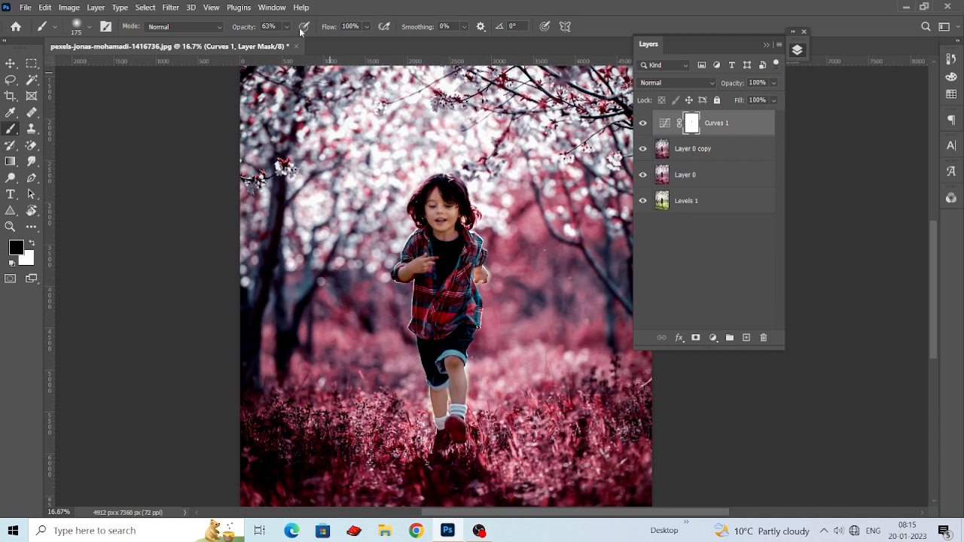
{"action": "left_click", "coordinate": [288, 27]}
{"action": "left_click", "coordinate": [432, 204]}
{"action": "scroll", "coordinate": [422, 237], "scroll_direction": "down", "scroll_amount": 3}
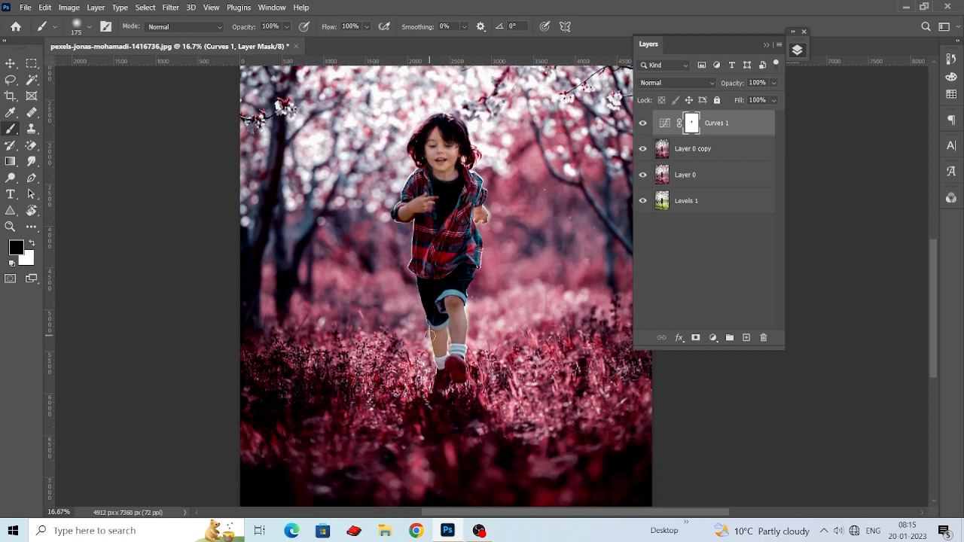
Step: Mask the Curves darkening off the child's clothes and legs with a black brush about 300 px in size
{"action": "key", "text": "bracketright"}
{"action": "key", "text": "bracketright"}
{"action": "key", "text": "bracketright"}
{"action": "key", "text": "bracketright"}
{"action": "key", "text": "bracketright"}
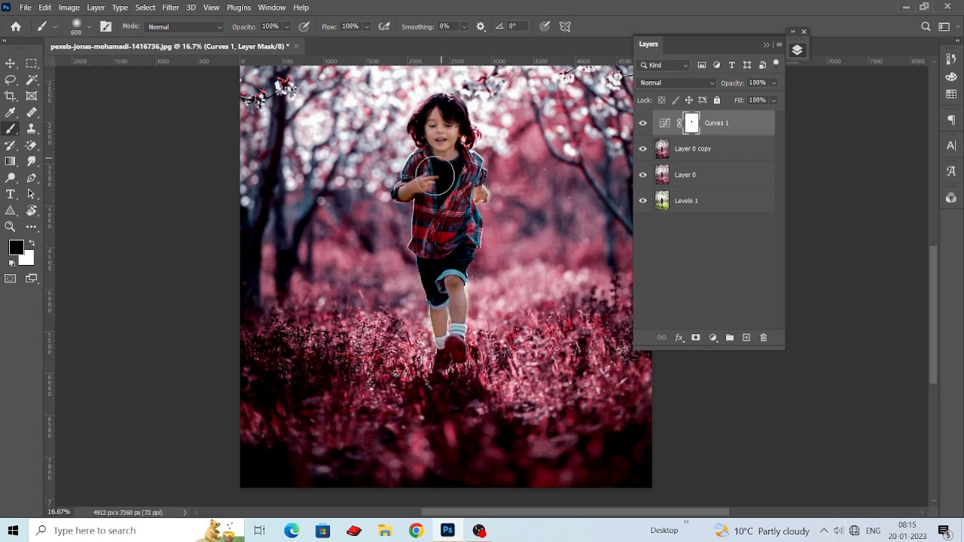
{"action": "key", "text": "bracketleft"}
{"action": "key", "text": "bracketleft"}
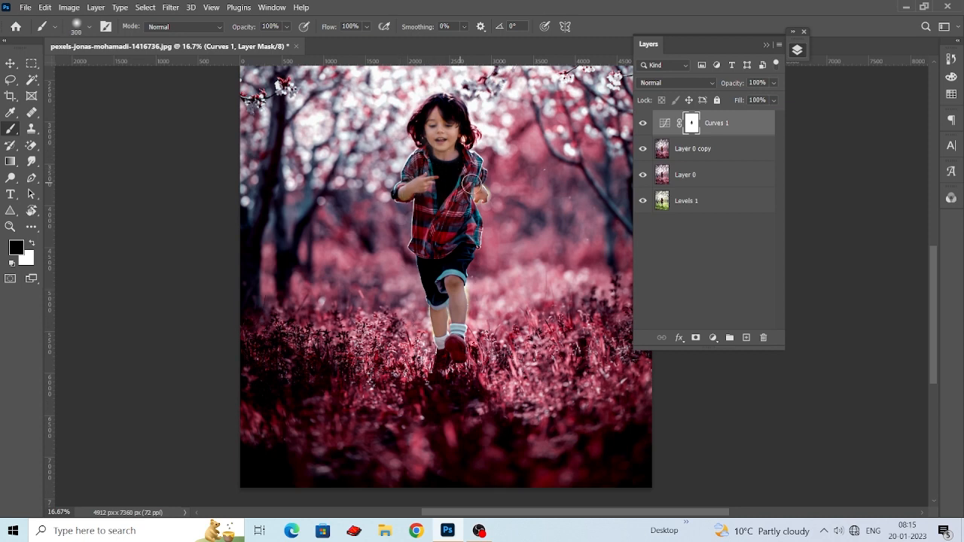
{"action": "mouse_move", "coordinate": [433, 254]}
{"action": "left_mouse_down"}
{"action": "mouse_move", "coordinate": [451, 281]}
{"action": "mouse_move", "coordinate": [439, 350]}
{"action": "mouse_move", "coordinate": [457, 281]}
{"action": "mouse_move", "coordinate": [451, 241]}
{"action": "mouse_move", "coordinate": [449, 367]}
{"action": "mouse_move", "coordinate": [385, 361]}
{"action": "left_mouse_up"}
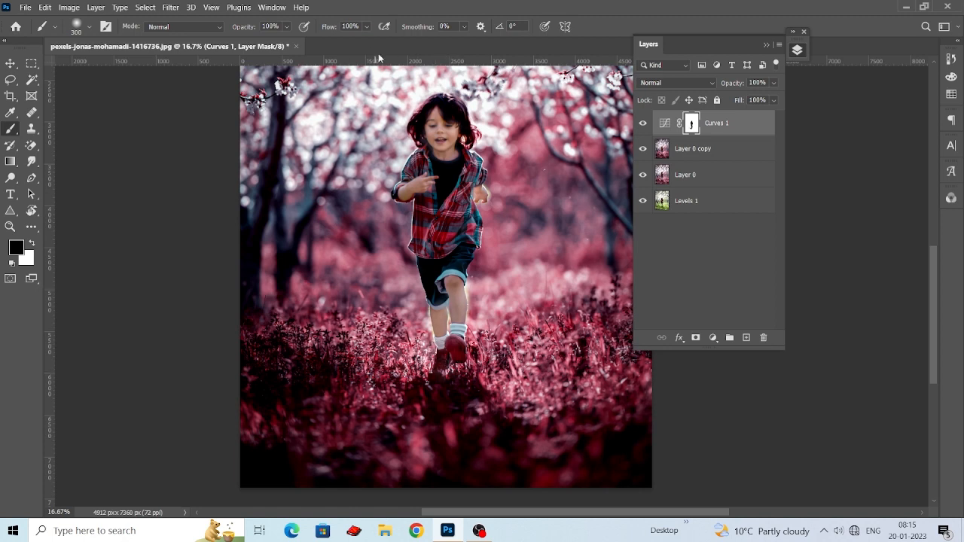
Step: Mask the Curves darkening off the grass around the child's feet with a 600 px black brush at 74% opacity
{"action": "left_click", "coordinate": [314, 359]}
{"action": "key", "text": "bracketright"}
{"action": "key", "text": "bracketright"}
{"action": "key", "text": "bracketright"}
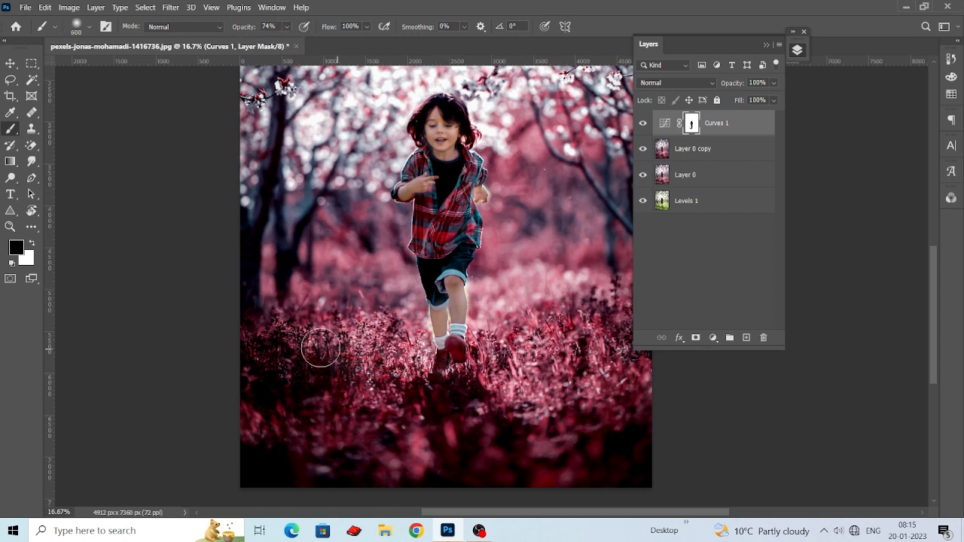
{"action": "scroll", "coordinate": [301, 360], "scroll_direction": "up", "scroll_amount": 2}
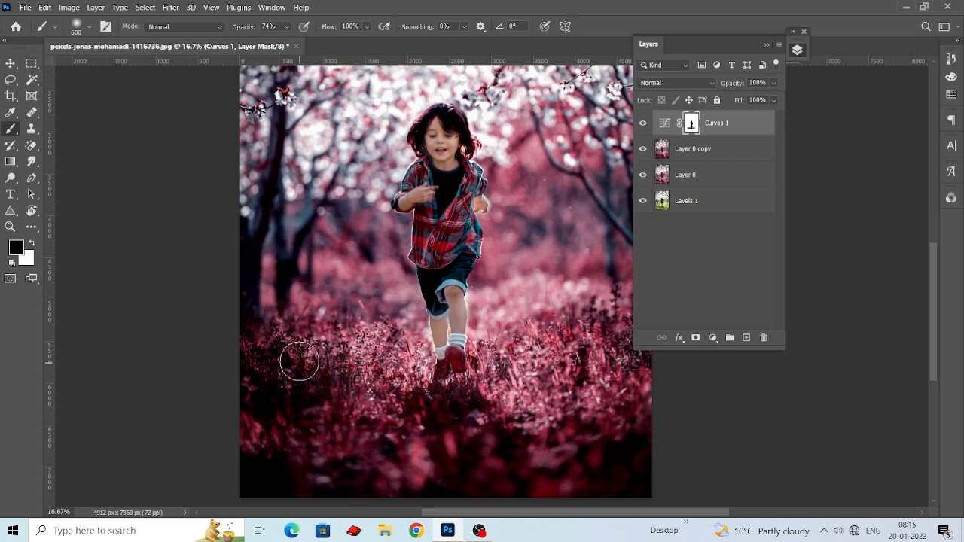
{"action": "scroll", "coordinate": [465, 366], "scroll_direction": "up", "scroll_amount": 4}
{"action": "mouse_move", "coordinate": [529, 354]}
{"action": "left_mouse_down"}
{"action": "mouse_move", "coordinate": [525, 527]}
{"action": "mouse_move", "coordinate": [514, 441]}
{"action": "mouse_move", "coordinate": [525, 281]}
{"action": "left_mouse_up"}
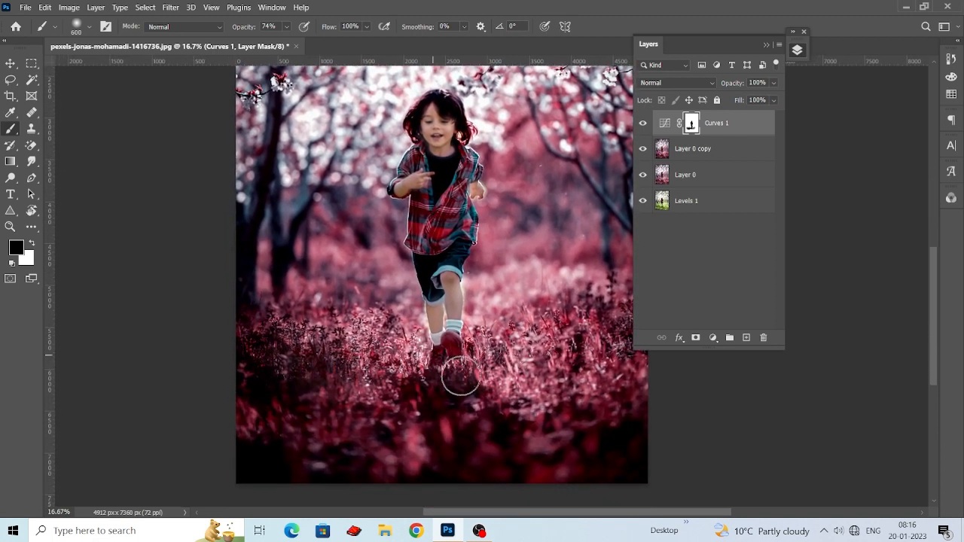
{"action": "left_click_drag", "start_coordinate": [462, 378], "coordinate": [469, 394]}
{"action": "left_click_drag", "start_coordinate": [445, 349], "coordinate": [449, 360]}
{"action": "scroll", "coordinate": [449, 361], "scroll_direction": "up", "scroll_amount": 5}
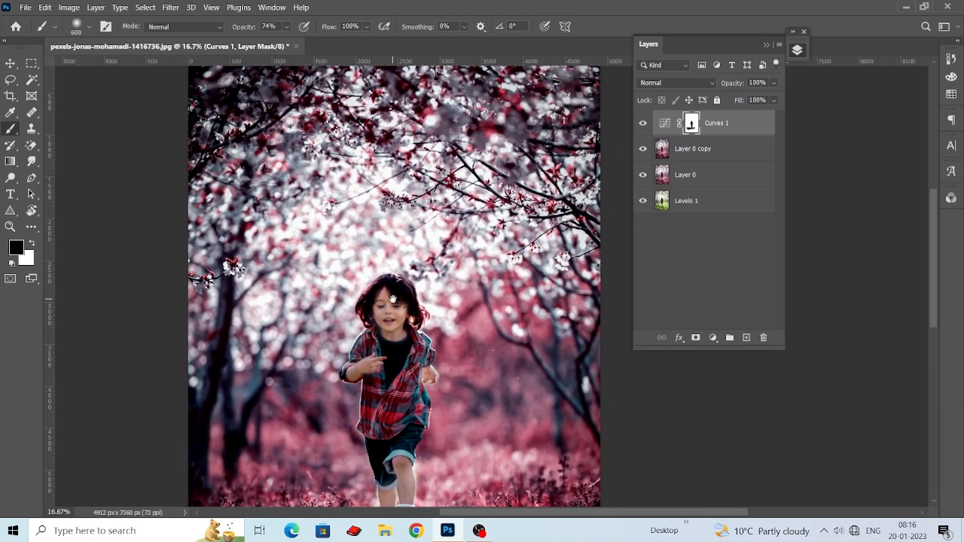
{"action": "left_click", "coordinate": [10, 178]}
{"action": "left_click", "coordinate": [59, 190]}
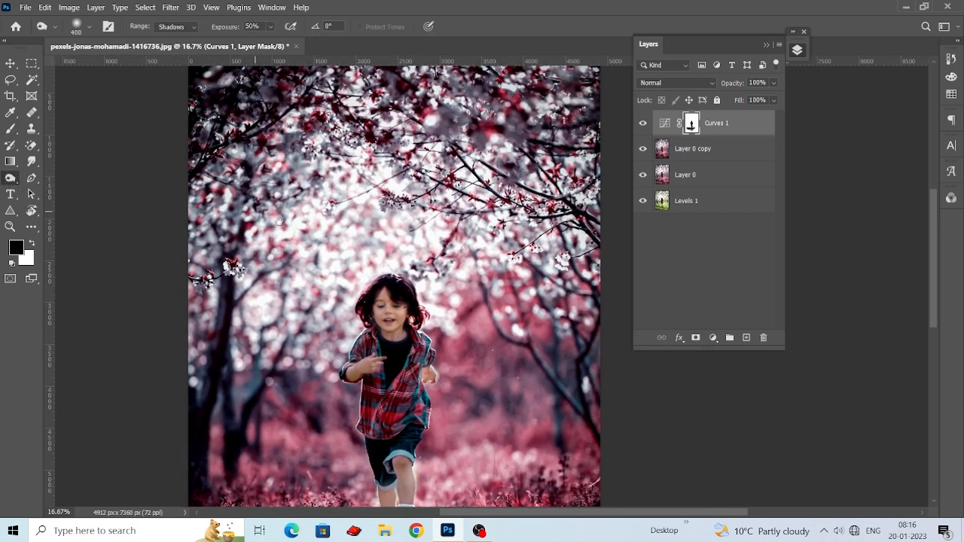
{"action": "left_click_drag", "start_coordinate": [221, 268], "coordinate": [249, 275]}
{"action": "key", "text": "bracketright"}
{"action": "key", "text": "bracketright"}
{"action": "key", "text": "bracketright"}
{"action": "key", "text": "bracketright"}
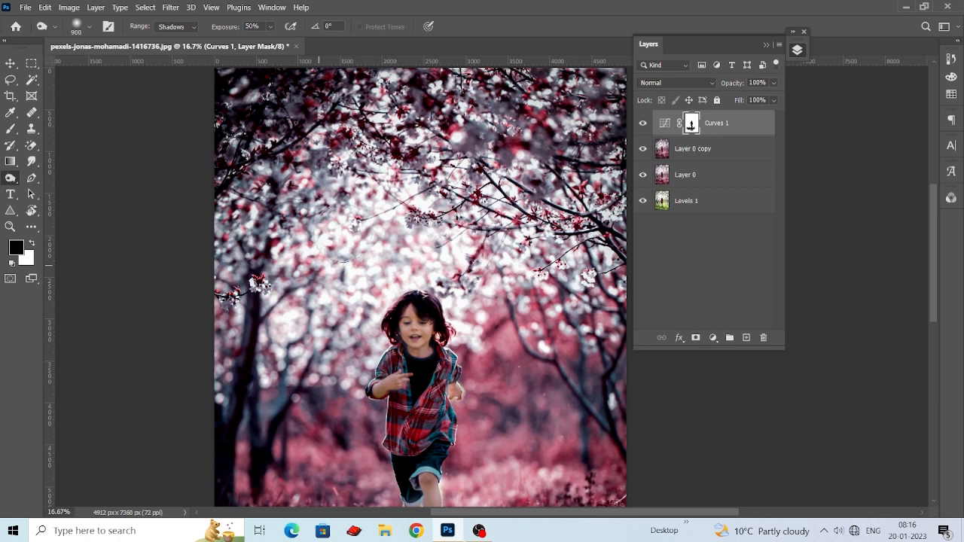
Step: Merge the Curves 1, Layer 0 copy and Layer 0 layers into one, leaving the green Levels 1 layer separate
{"action": "left_click", "coordinate": [696, 149]}
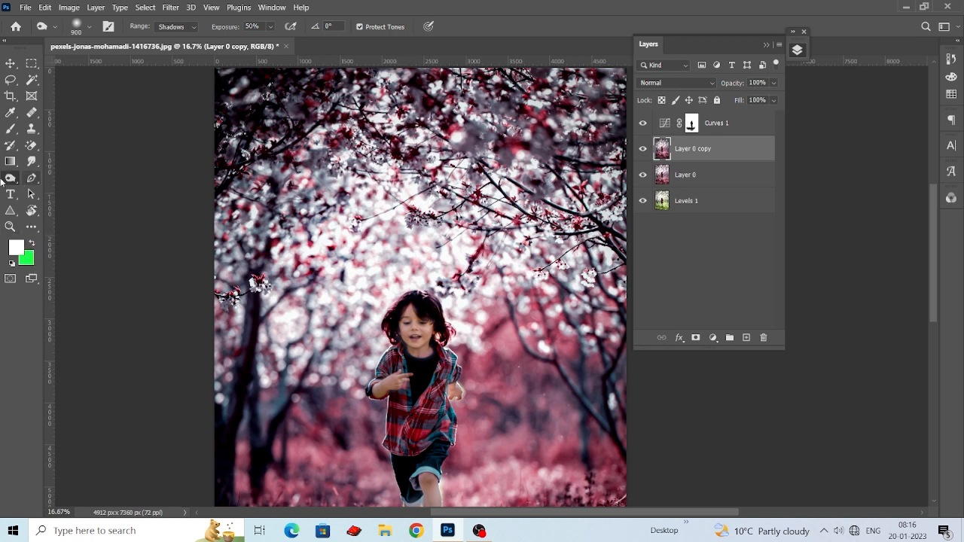
{"action": "left_click", "coordinate": [11, 64]}
{"action": "left_click", "coordinate": [98, 138]}
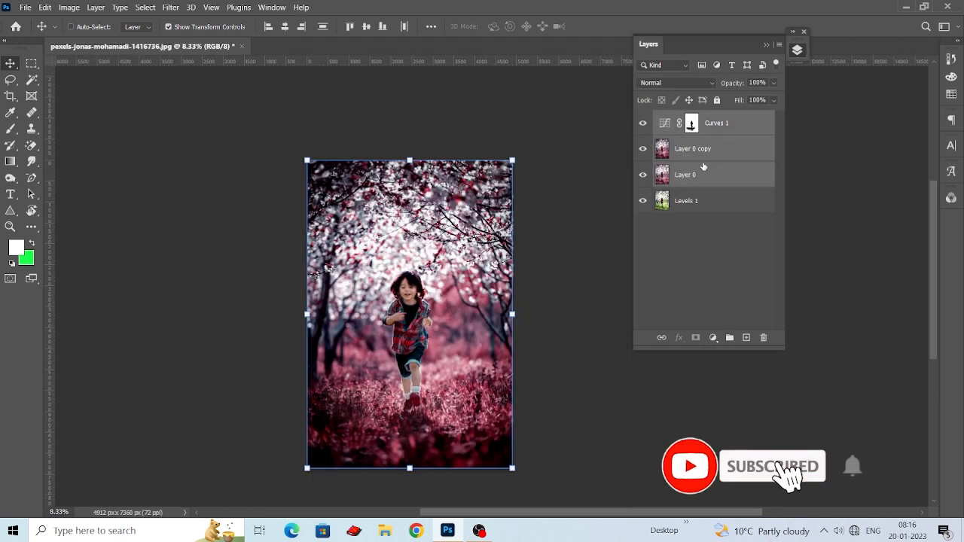
Step: Compare the red edit with the green original by toggling the merged layer's visibility
{"action": "left_click", "coordinate": [642, 123]}
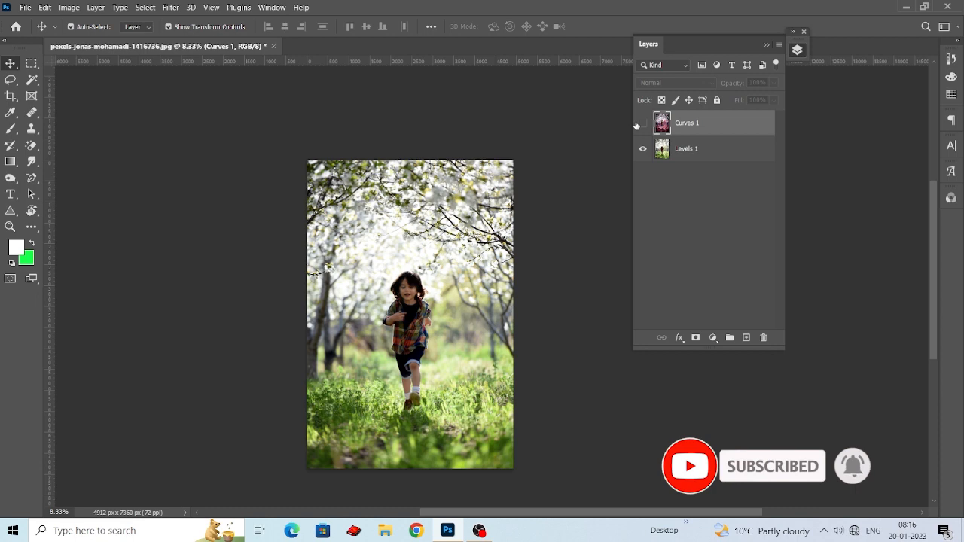
{"action": "key", "text": "ctrl+plus"}
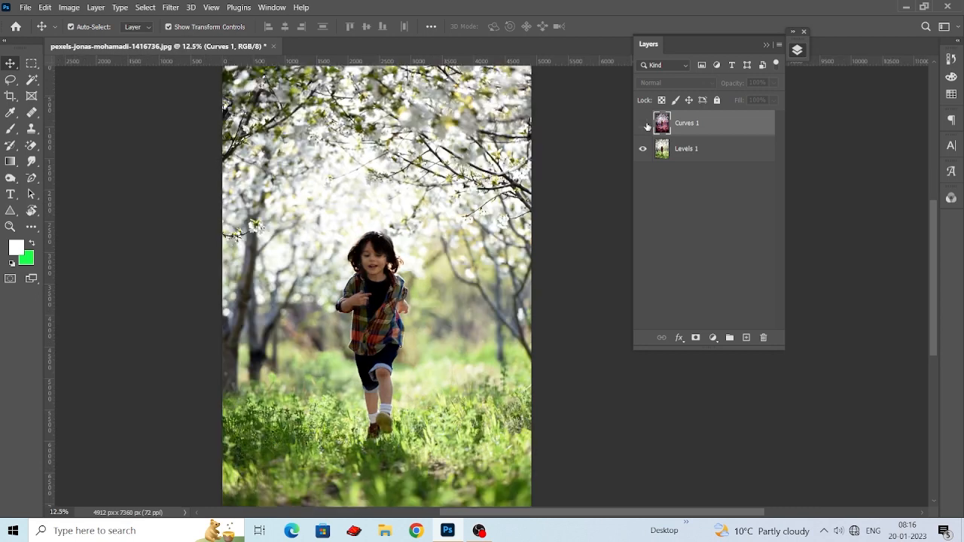
{"action": "left_click", "coordinate": [643, 123]}
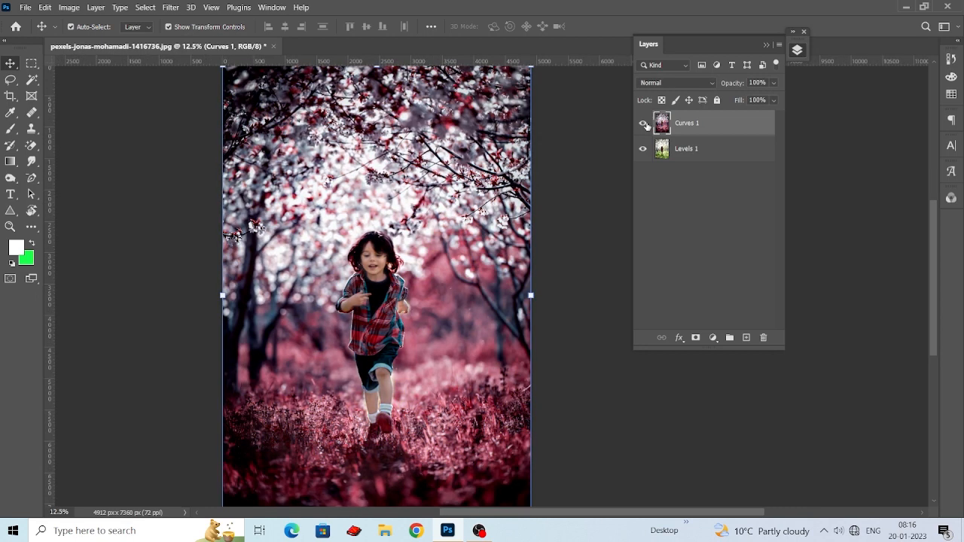
{"action": "left_click", "coordinate": [643, 124]}
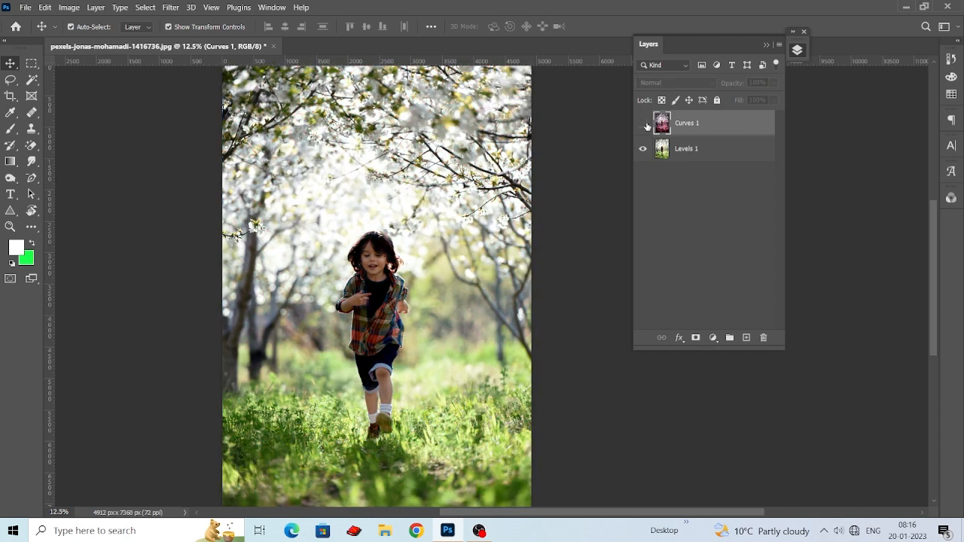
{"action": "left_click", "coordinate": [643, 123]}
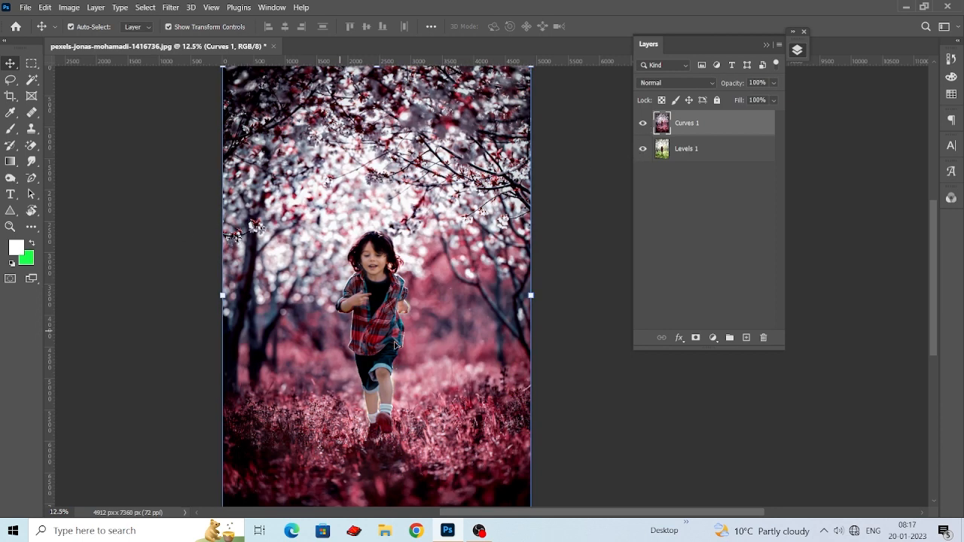